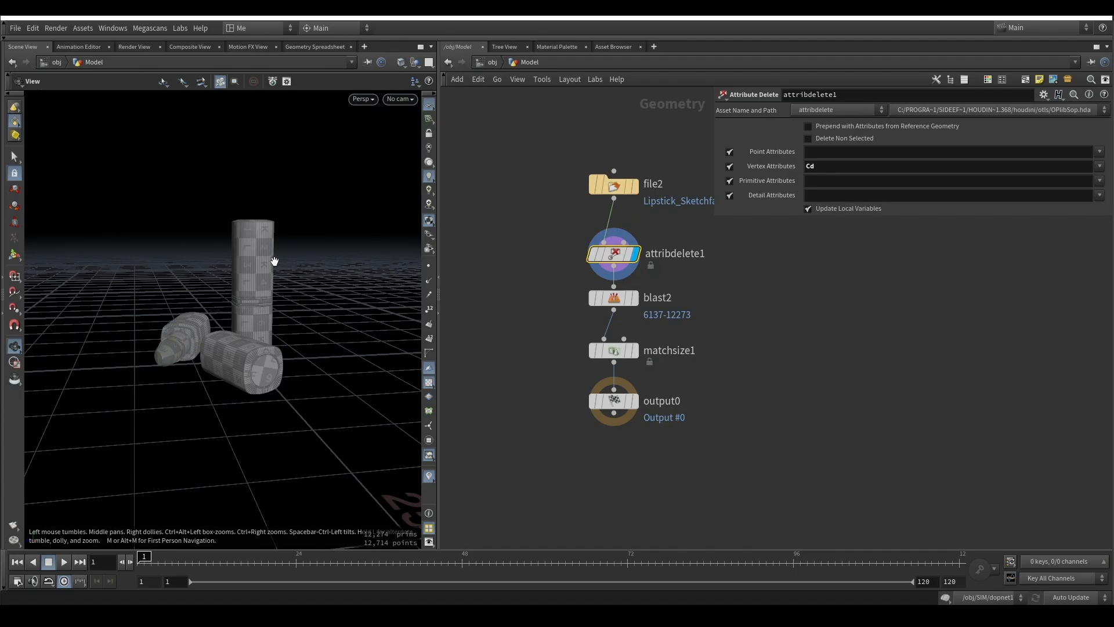
Inspect the full imported lipstick model, and display blast2 to view the isolated closed tube
{"action": "left_click_drag", "start_coordinate": [273, 259], "coordinate": [165, 259]}
{"action": "key", "text": "h"}
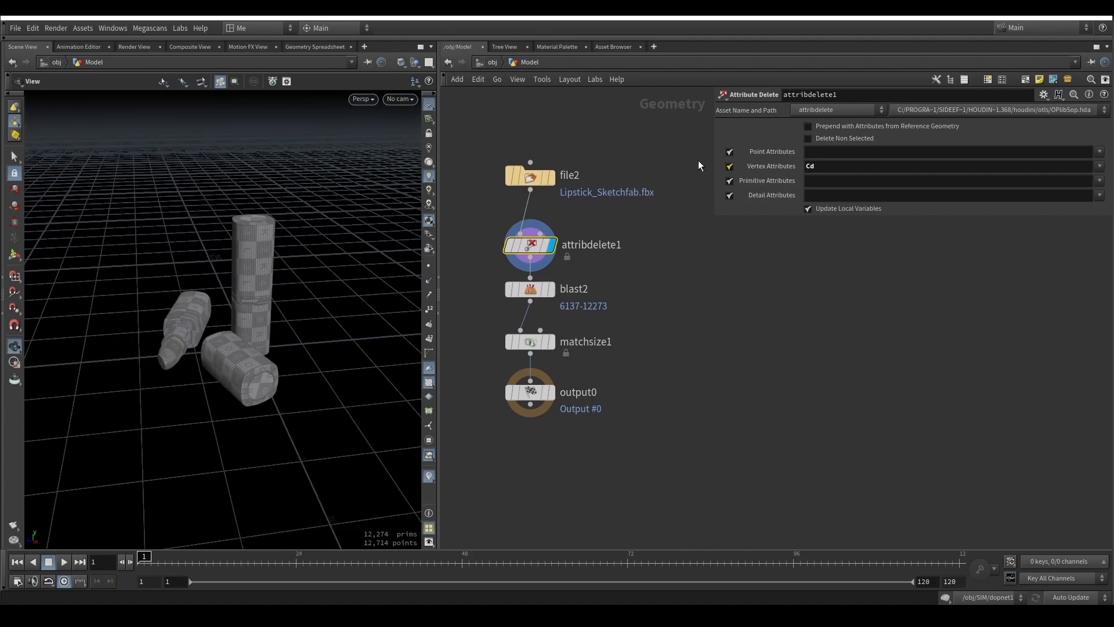
{"action": "left_click_drag", "start_coordinate": [209, 330], "coordinate": [174, 313]}
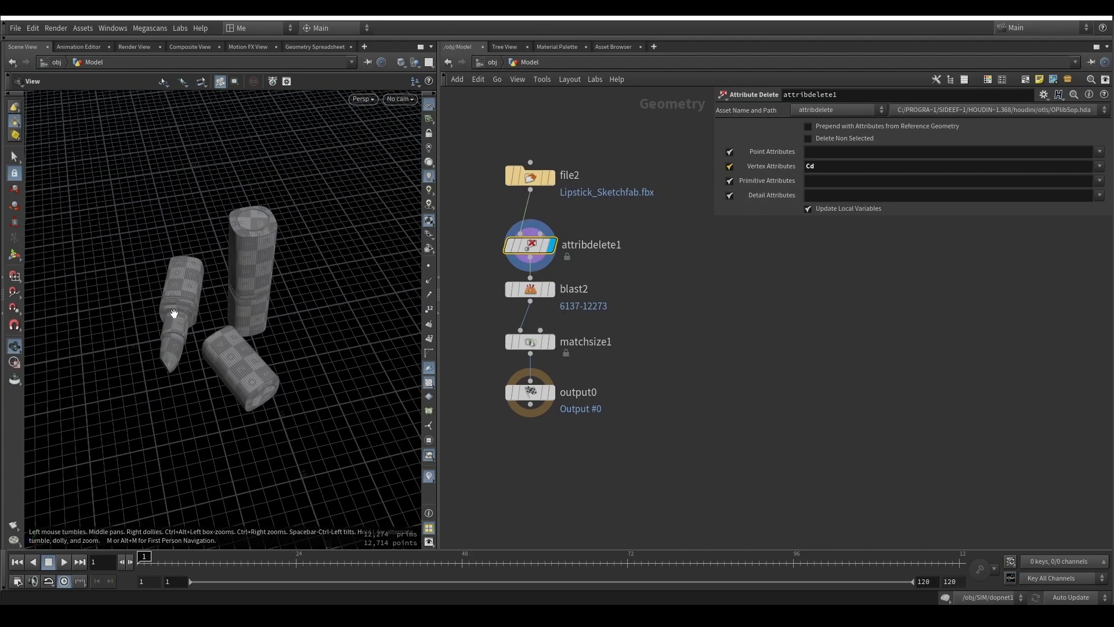
{"action": "left_click", "coordinate": [551, 290]}
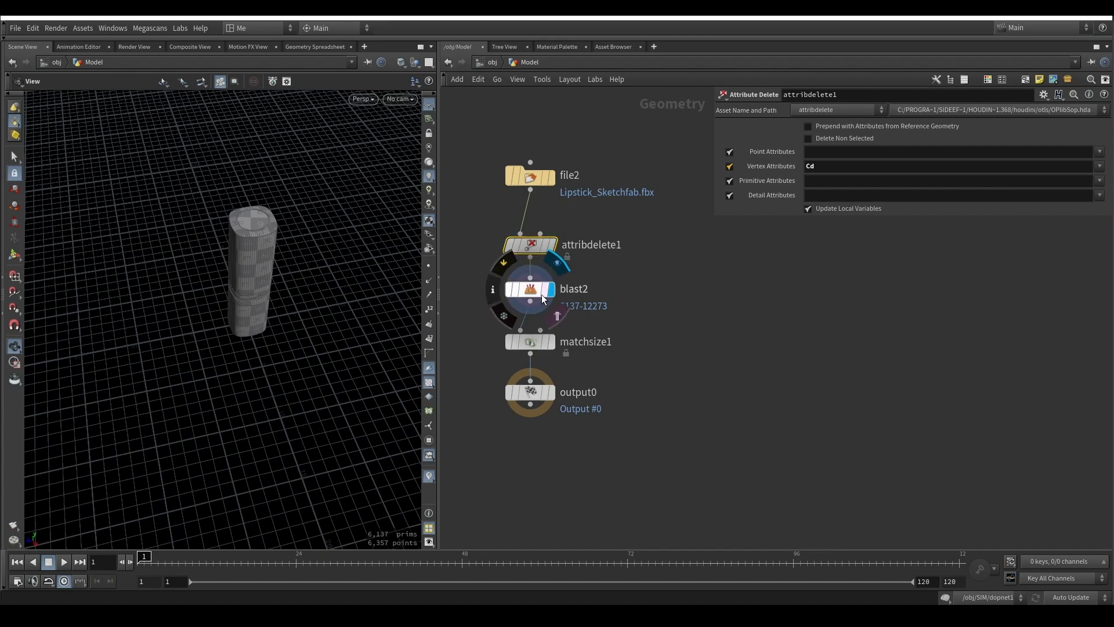
{"action": "left_click_drag", "start_coordinate": [371, 313], "coordinate": [609, 277]}
{"action": "left_click_drag", "start_coordinate": [290, 314], "coordinate": [408, 325]}
Display matchsize1 and inspect the resized tube together with the node's target size settings
{"action": "left_click", "coordinate": [551, 342]}
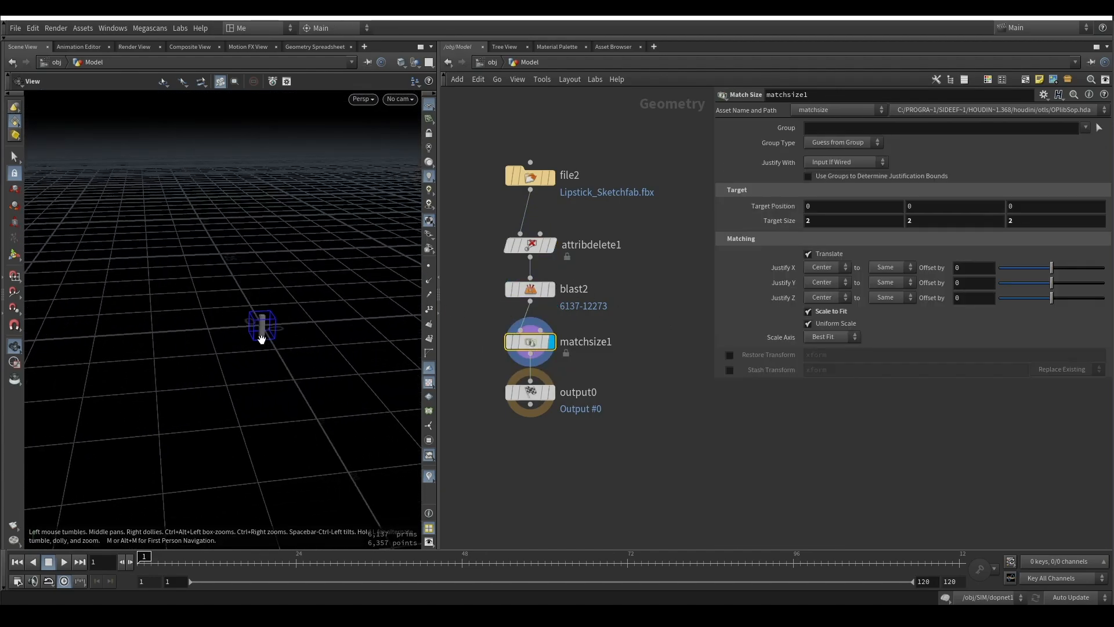
{"action": "scroll", "coordinate": [261, 338], "scroll_direction": "up", "scroll_amount": 5}
{"action": "scroll", "coordinate": [232, 325], "scroll_direction": "down", "scroll_amount": 3}
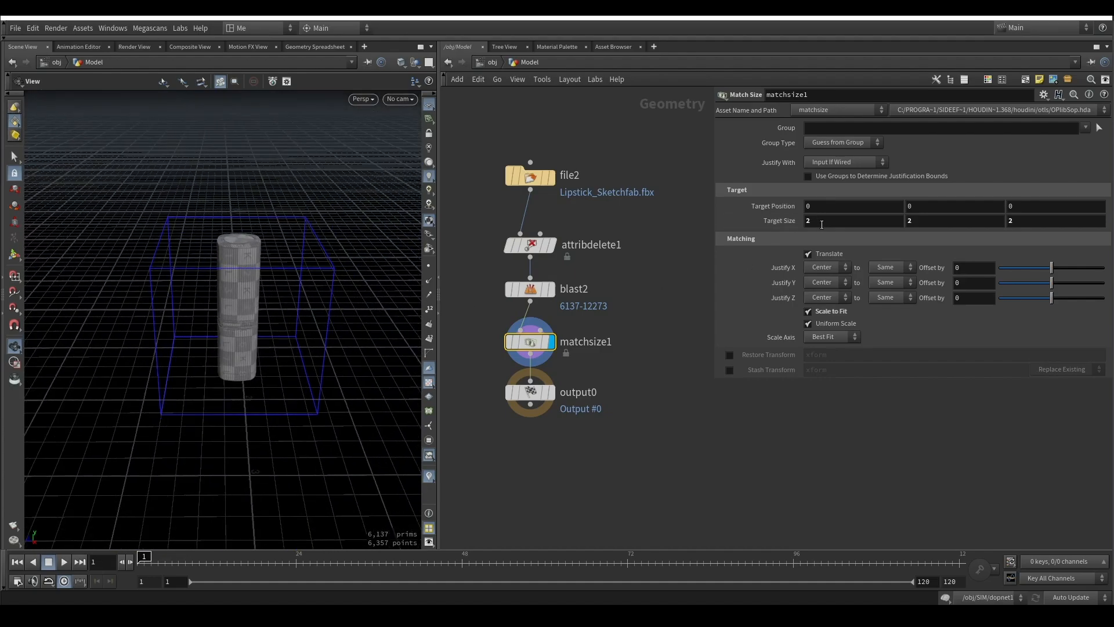
{"action": "left_click_drag", "start_coordinate": [227, 311], "coordinate": [222, 278]}
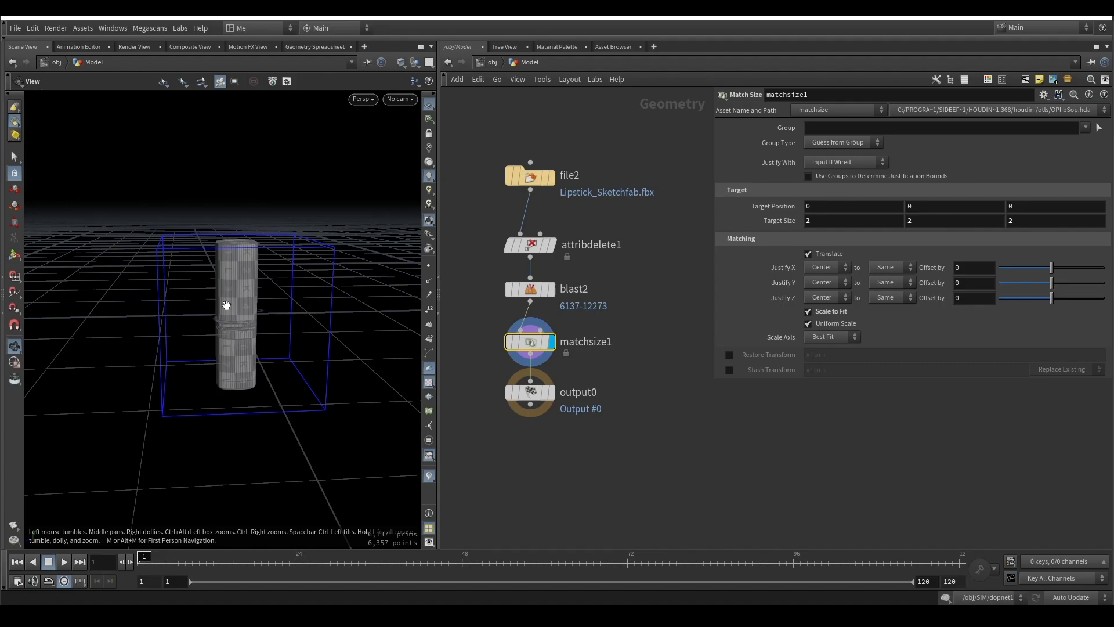
Display the output0 node and return from the Model network to the object level
{"action": "left_click", "coordinate": [583, 392]}
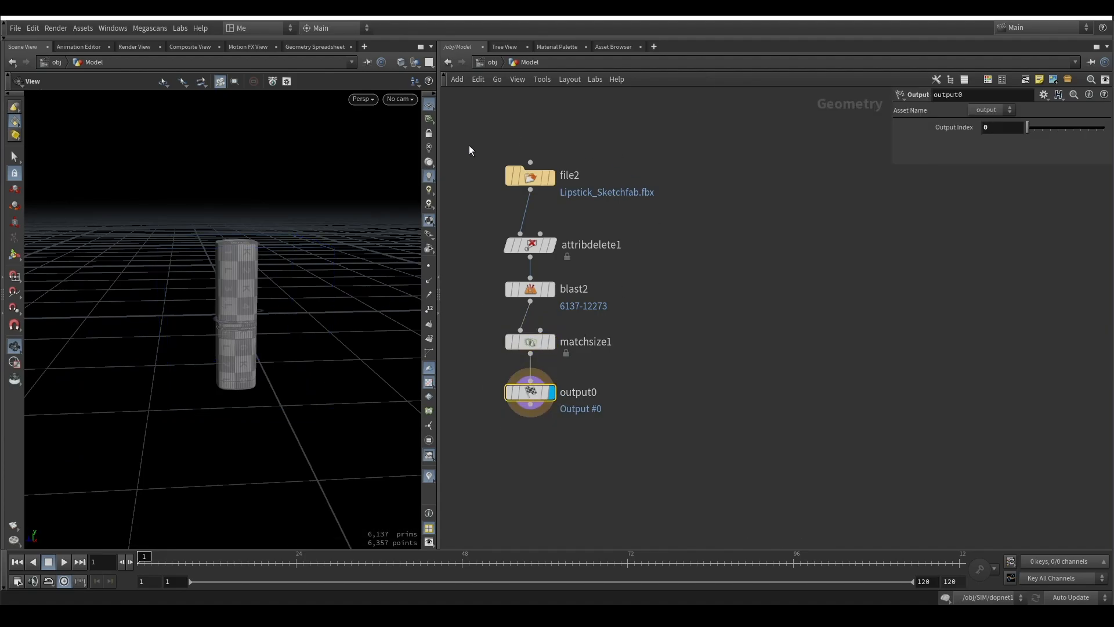
{"action": "left_click", "coordinate": [488, 66]}
{"action": "middle_click_drag", "start_coordinate": [583, 269], "coordinate": [603, 249]}
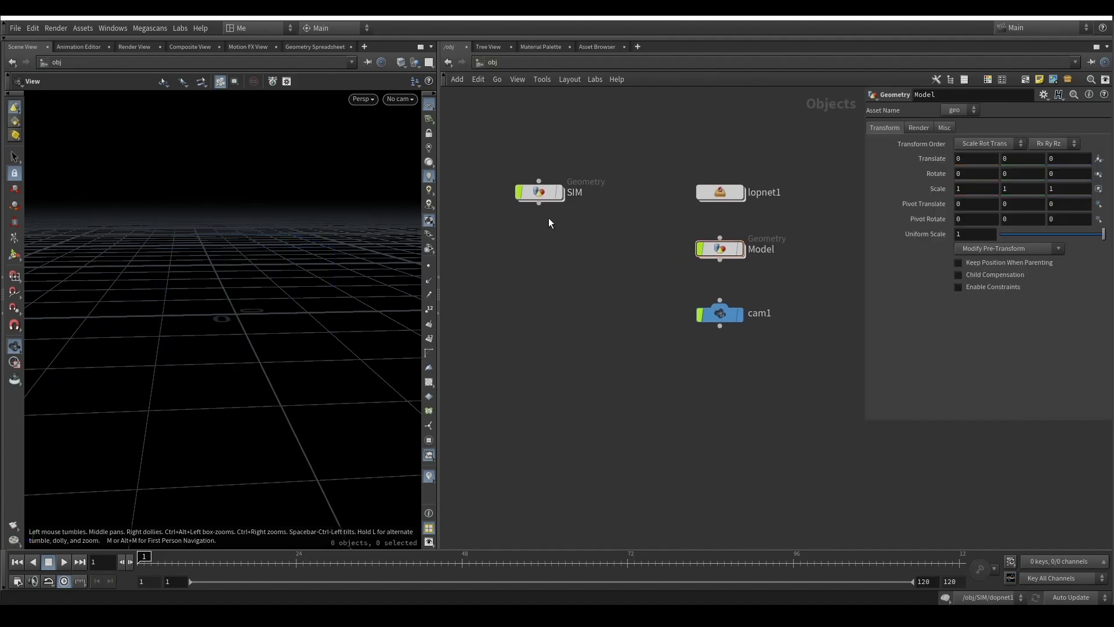
Open the SIM network and display object_merge1, which brings in the model
{"action": "double_click", "coordinate": [538, 192]}
{"action": "scroll", "coordinate": [530, 243], "scroll_direction": "down", "scroll_amount": 5}
{"action": "scroll", "coordinate": [574, 232], "scroll_direction": "up", "scroll_amount": 10}
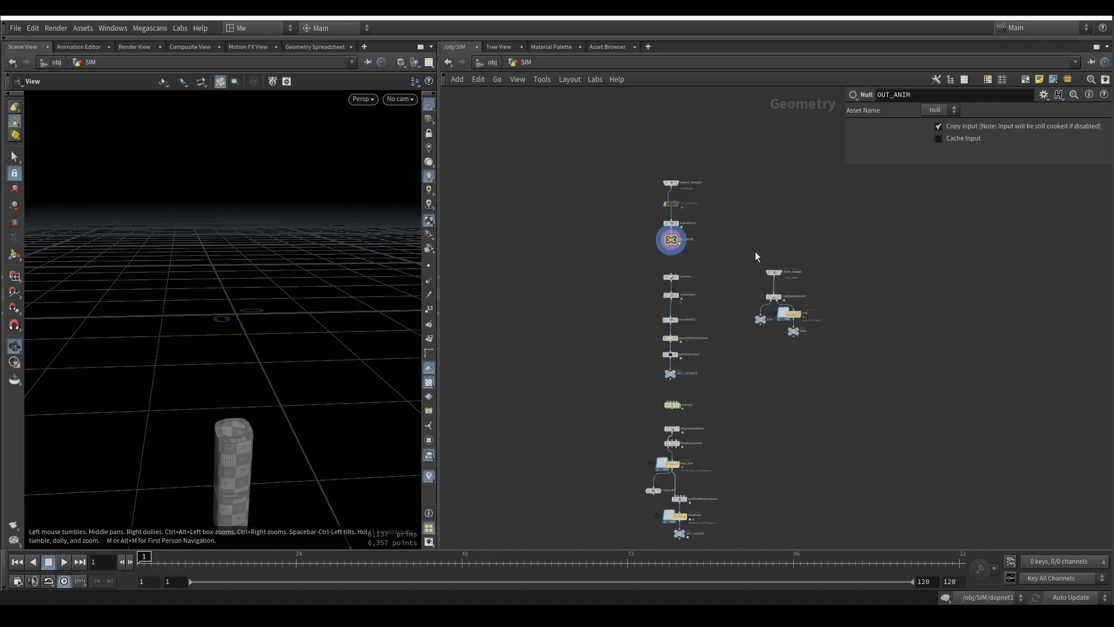
{"action": "left_click", "coordinate": [510, 168]}
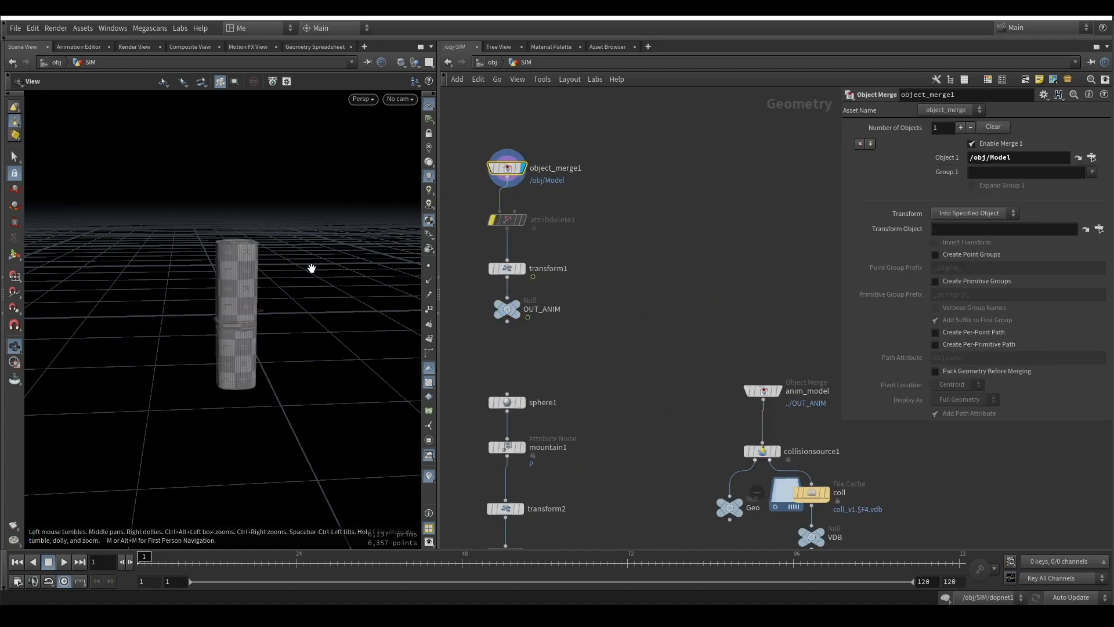
Display transform1 through cam1, play its keyframed animation and return the timeline to frame 1
{"action": "left_click", "coordinate": [524, 270]}
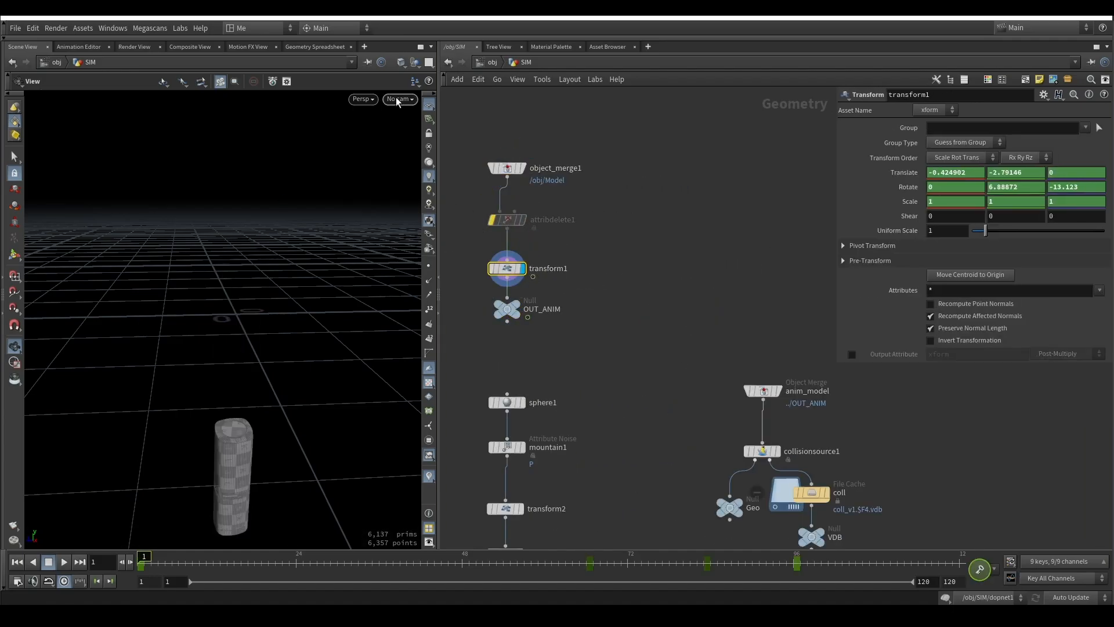
{"action": "left_click", "coordinate": [400, 99]}
{"action": "left_click", "coordinate": [409, 149]}
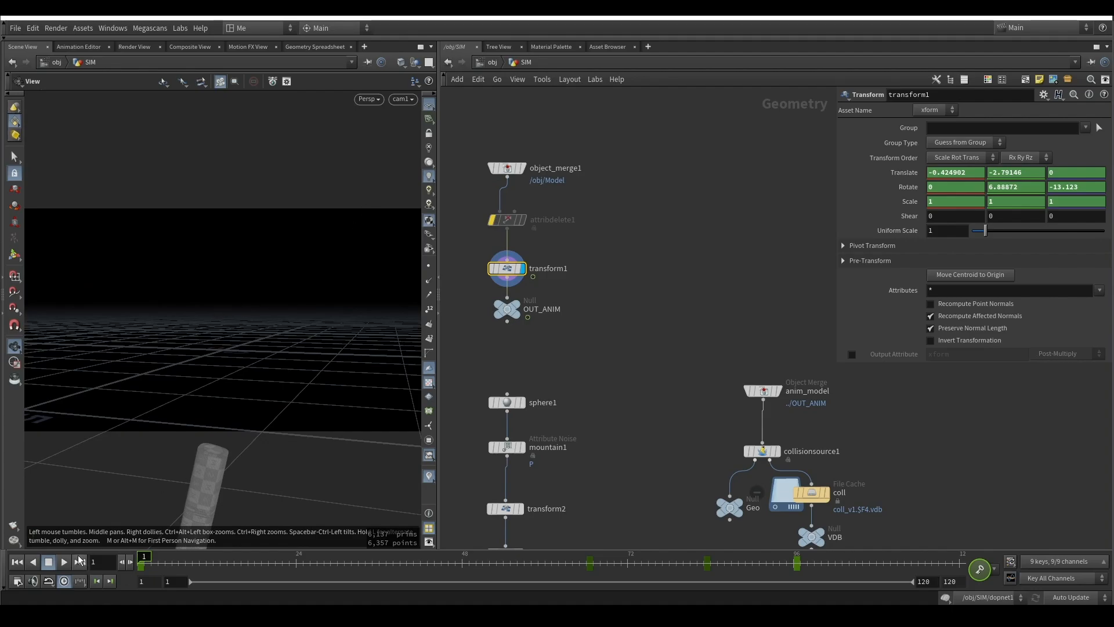
{"action": "left_click", "coordinate": [63, 561]}
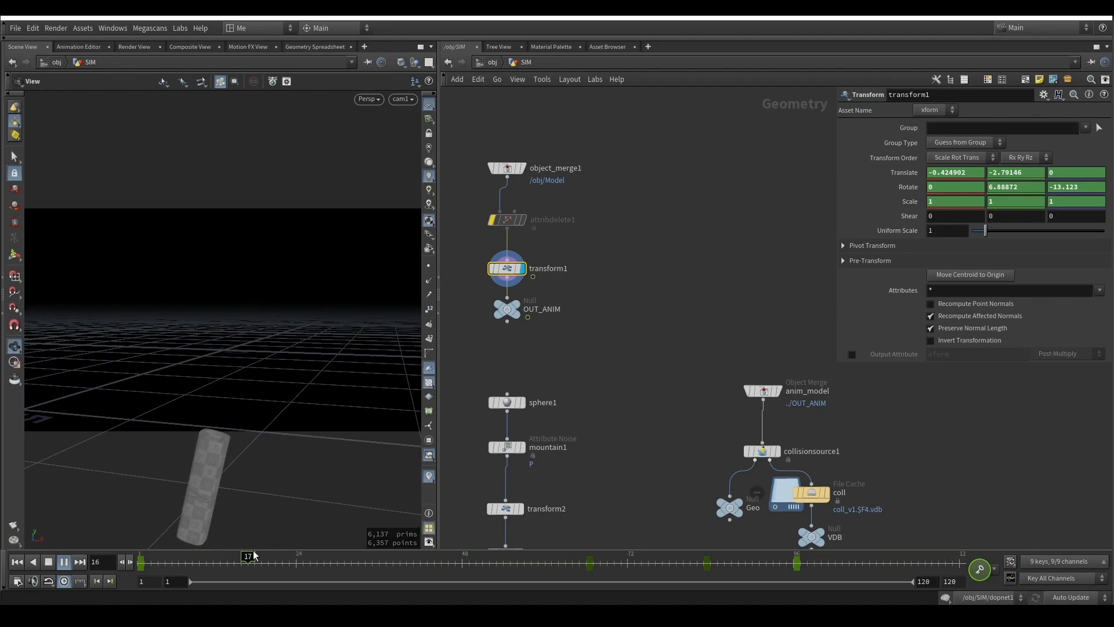
{"action": "left_click_drag", "start_coordinate": [796, 561], "coordinate": [140, 537]}
Display OUT_ANIM and, outside the camera view, scrub the tube animation to frame 81
{"action": "left_click", "coordinate": [526, 289]}
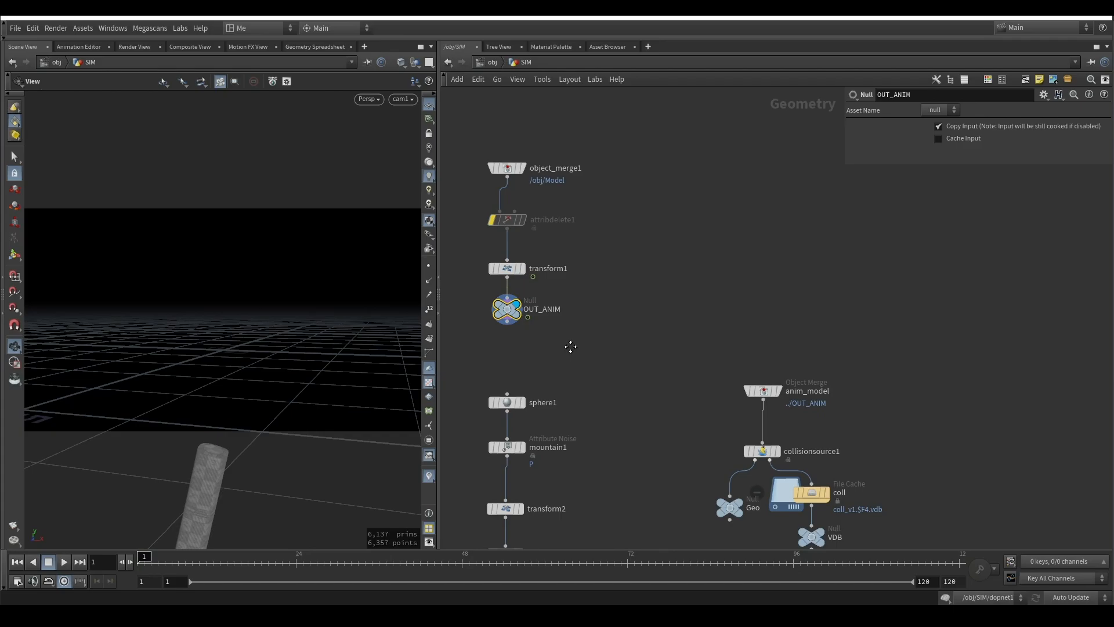
{"action": "middle_click_drag", "start_coordinate": [570, 347], "coordinate": [653, 228]}
{"action": "left_click", "coordinate": [534, 210]}
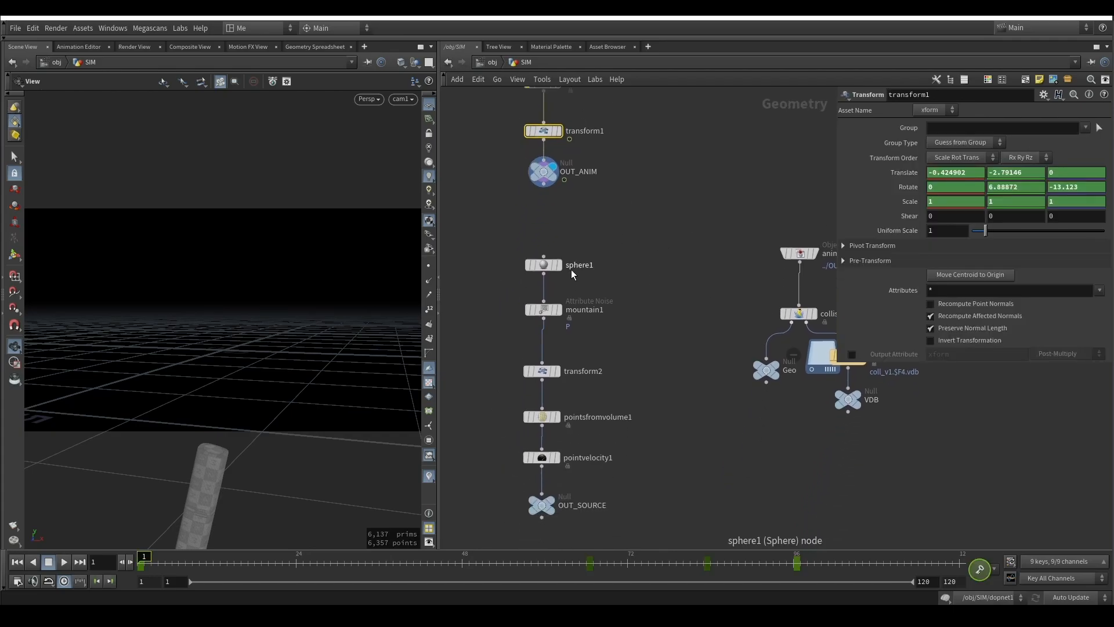
{"action": "scroll", "coordinate": [227, 344], "scroll_direction": "down", "scroll_amount": 5}
{"action": "left_click_drag", "start_coordinate": [233, 339], "coordinate": [258, 428]}
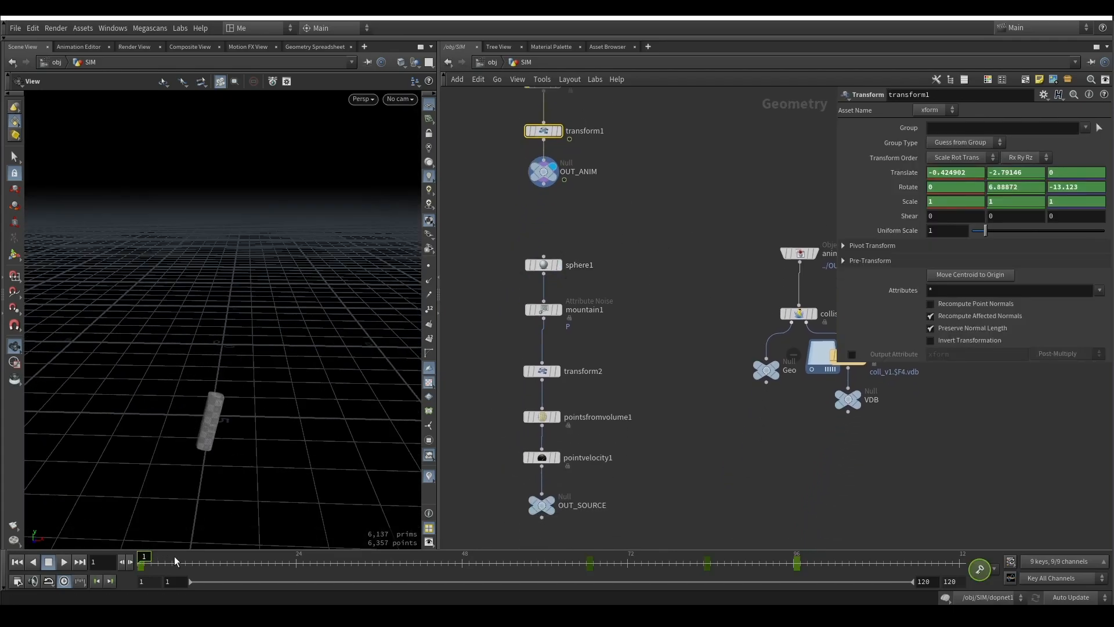
{"action": "left_click_drag", "start_coordinate": [175, 560], "coordinate": [689, 560]}
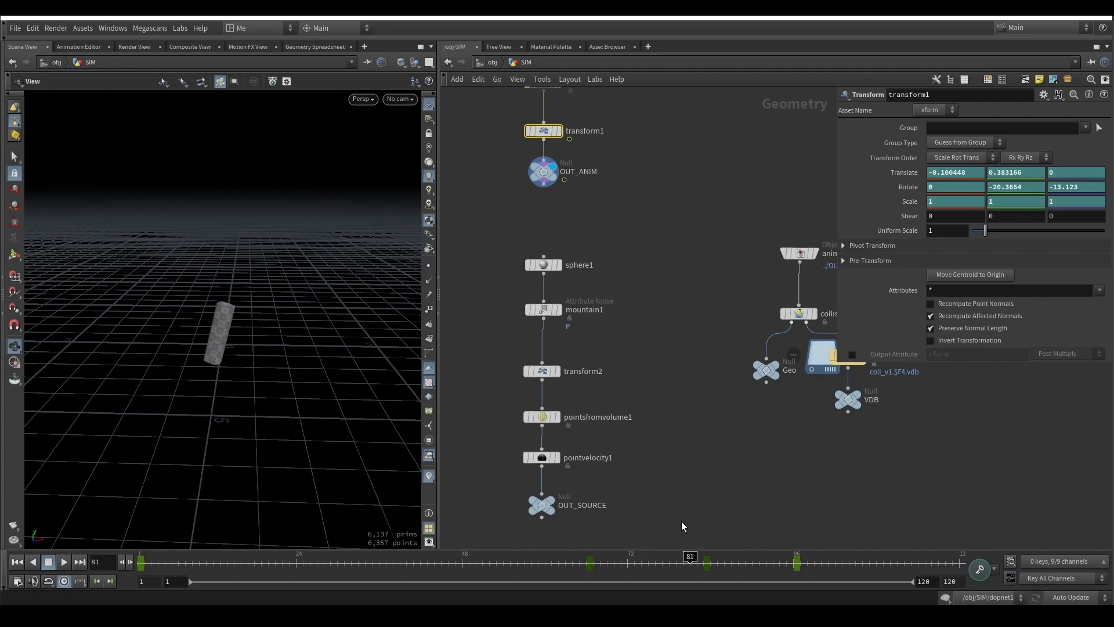
Display the sphere1 emitter shape and open the noise settings of mountain1
{"action": "left_click", "coordinate": [559, 264]}
{"action": "left_click", "coordinate": [545, 265]}
{"action": "scroll", "coordinate": [254, 321], "scroll_direction": "up", "scroll_amount": 4}
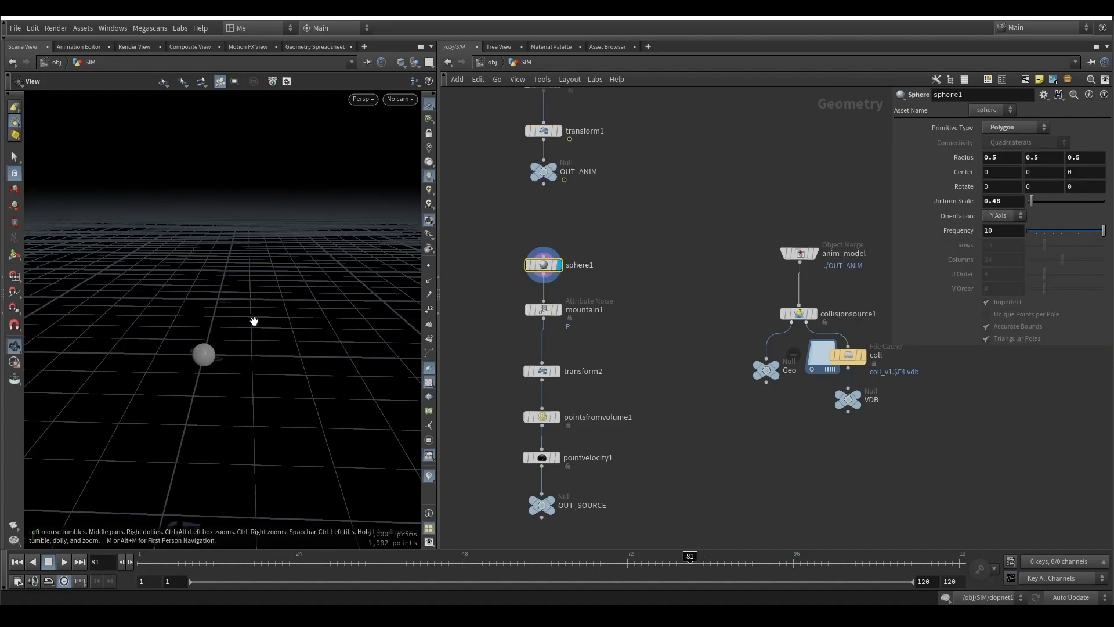
{"action": "left_click", "coordinate": [550, 314]}
Display transform2 and show OUT_ANIM as a template to compare the emitter's position with the tube
{"action": "left_click", "coordinate": [543, 375]}
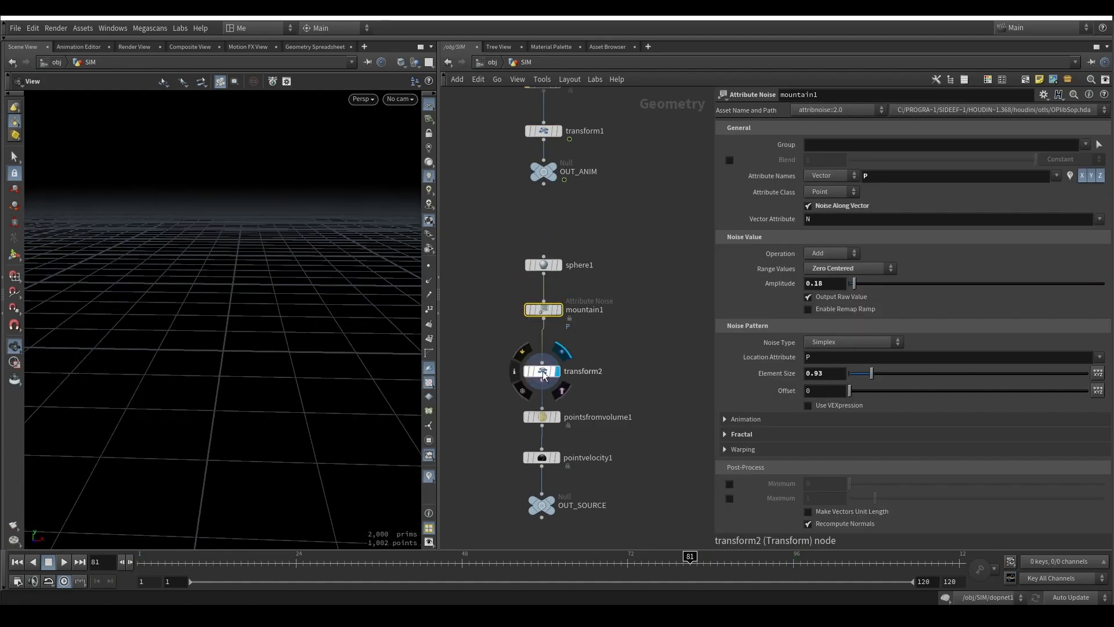
{"action": "left_click", "coordinate": [544, 375]}
{"action": "scroll", "coordinate": [227, 316], "scroll_direction": "down", "scroll_amount": 6}
{"action": "left_click_drag", "start_coordinate": [239, 325], "coordinate": [192, 335]}
{"action": "left_click", "coordinate": [552, 184]}
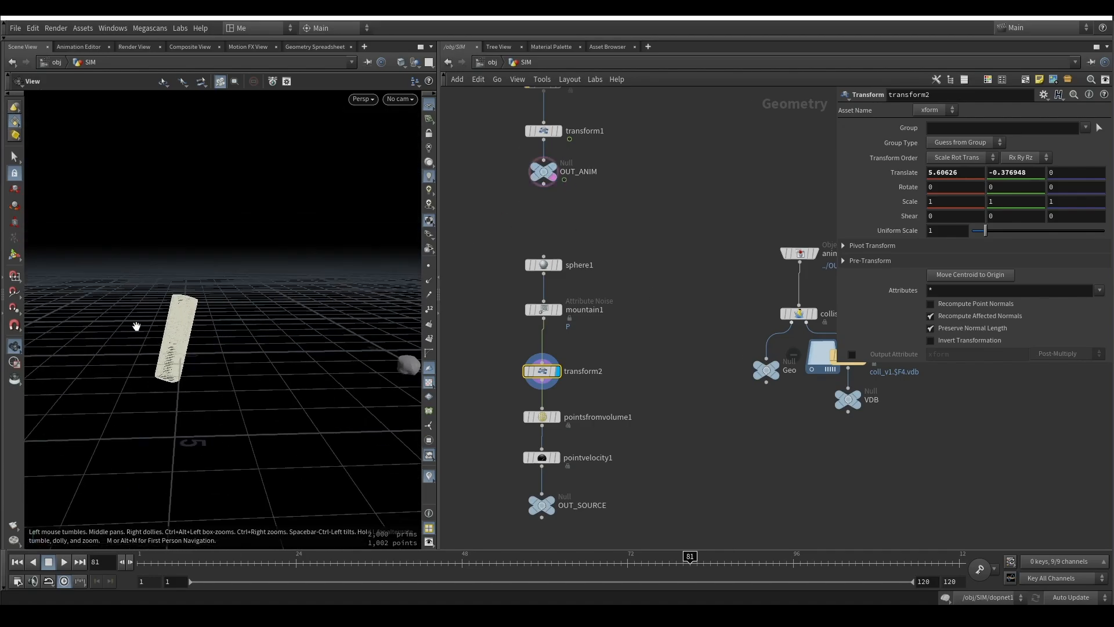
{"action": "left_click_drag", "start_coordinate": [325, 352], "coordinate": [264, 356]}
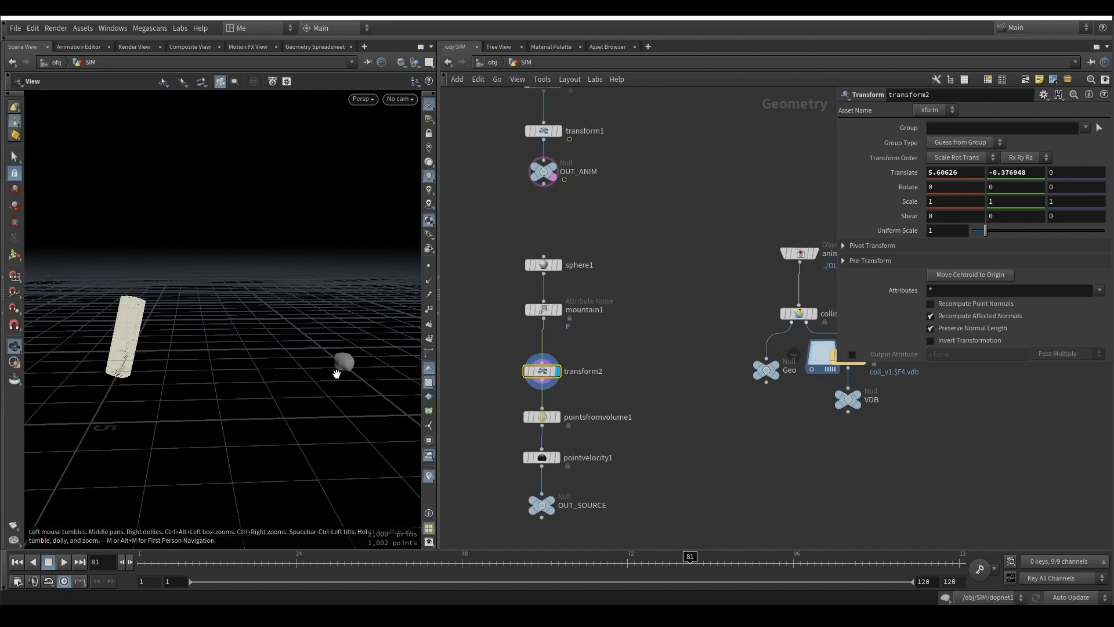
Display pointsfromvolume1 and examine the emitter's points up close without the OUT_ANIM template
{"action": "left_click", "coordinate": [555, 417]}
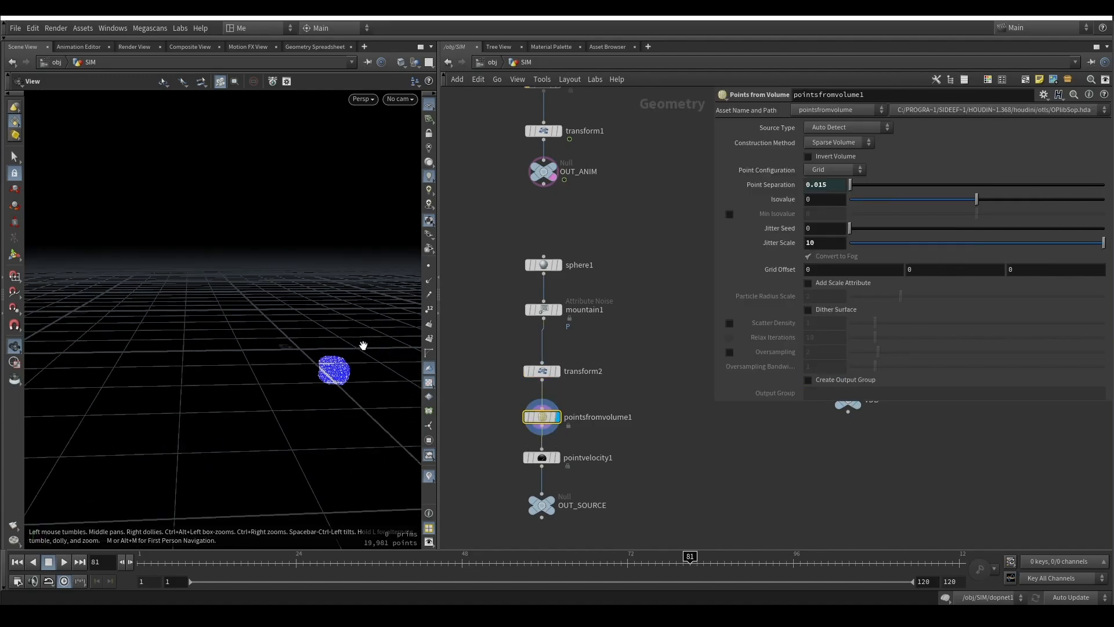
{"action": "scroll", "coordinate": [344, 363], "scroll_direction": "up", "scroll_amount": 6}
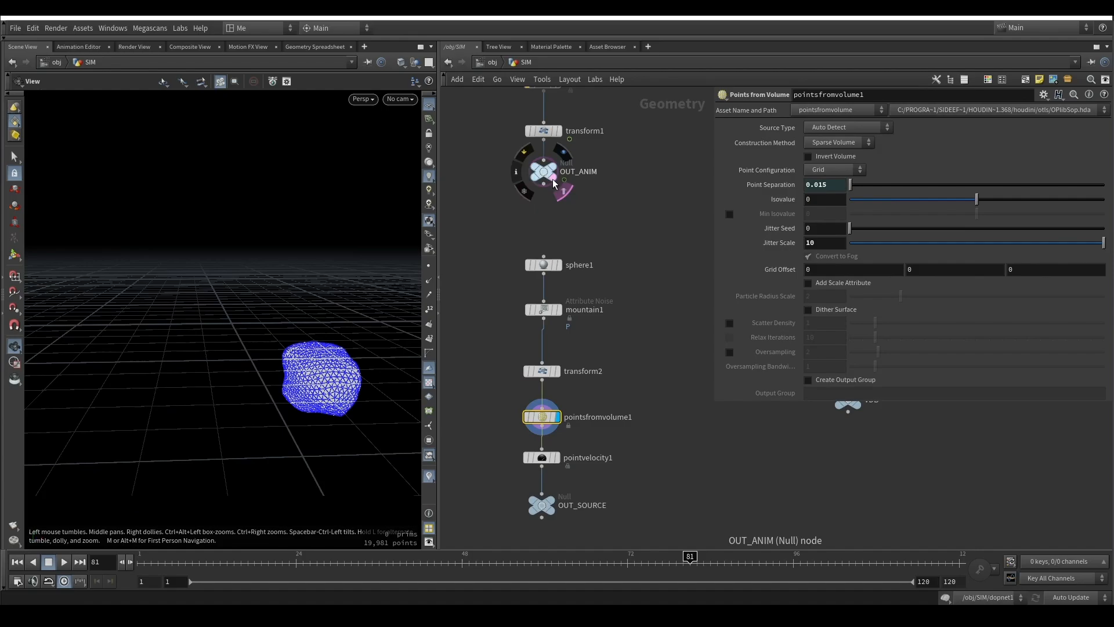
{"action": "scroll", "coordinate": [348, 370], "scroll_direction": "up", "scroll_amount": 6}
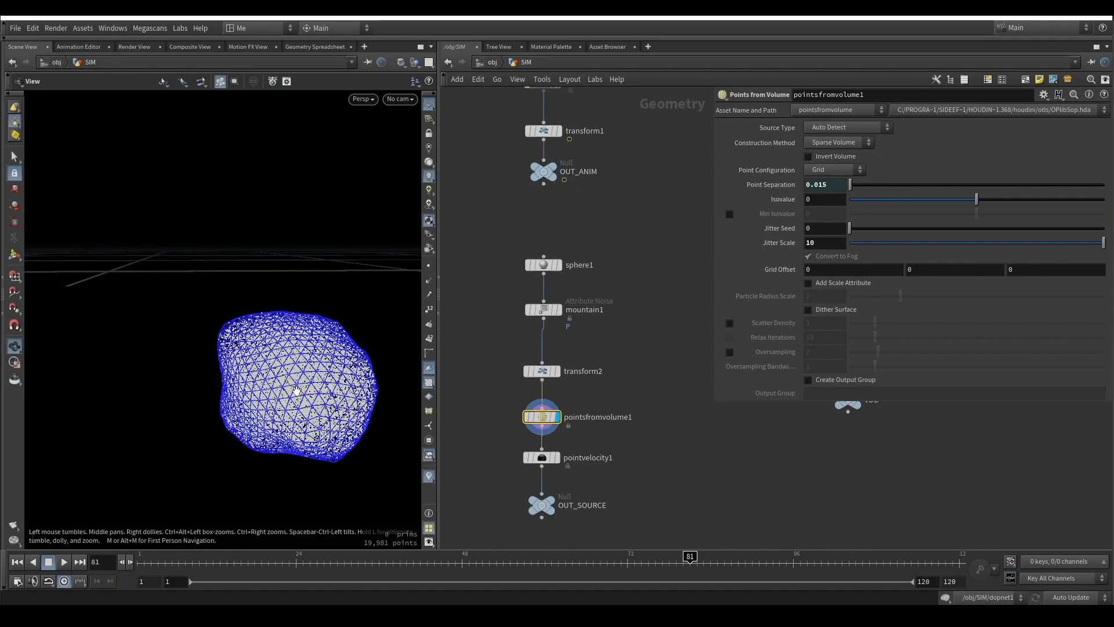
{"action": "scroll", "coordinate": [250, 384], "scroll_direction": "down", "scroll_amount": 5}
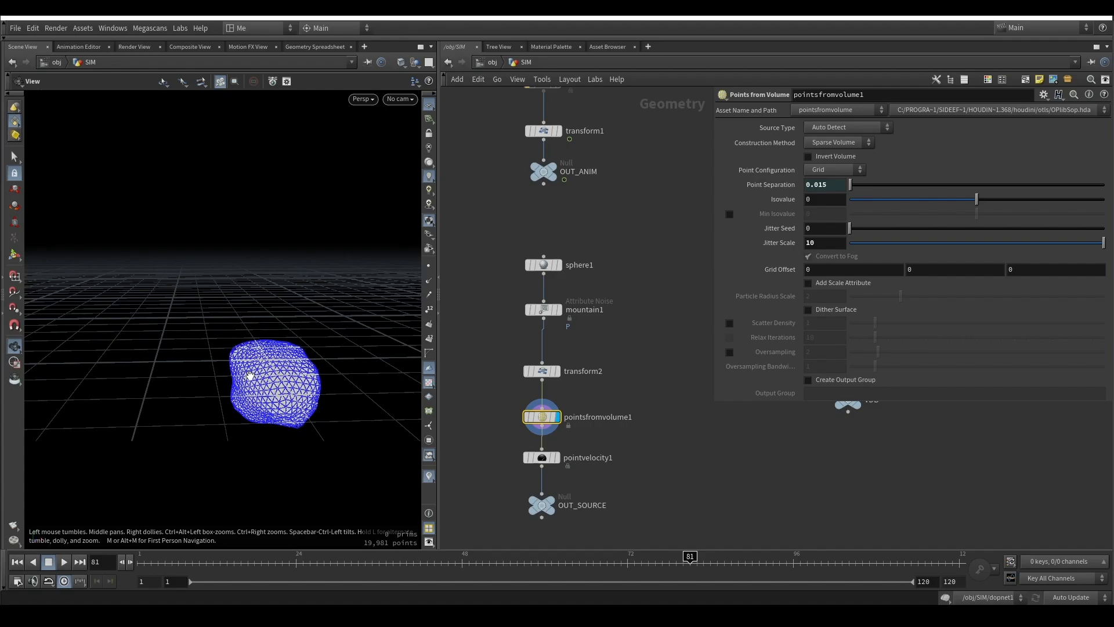
Display pointvelocity1 and show OUT_ANIM as a template beside the emitter points
{"action": "middle_click_drag", "start_coordinate": [543, 403], "coordinate": [518, 337]}
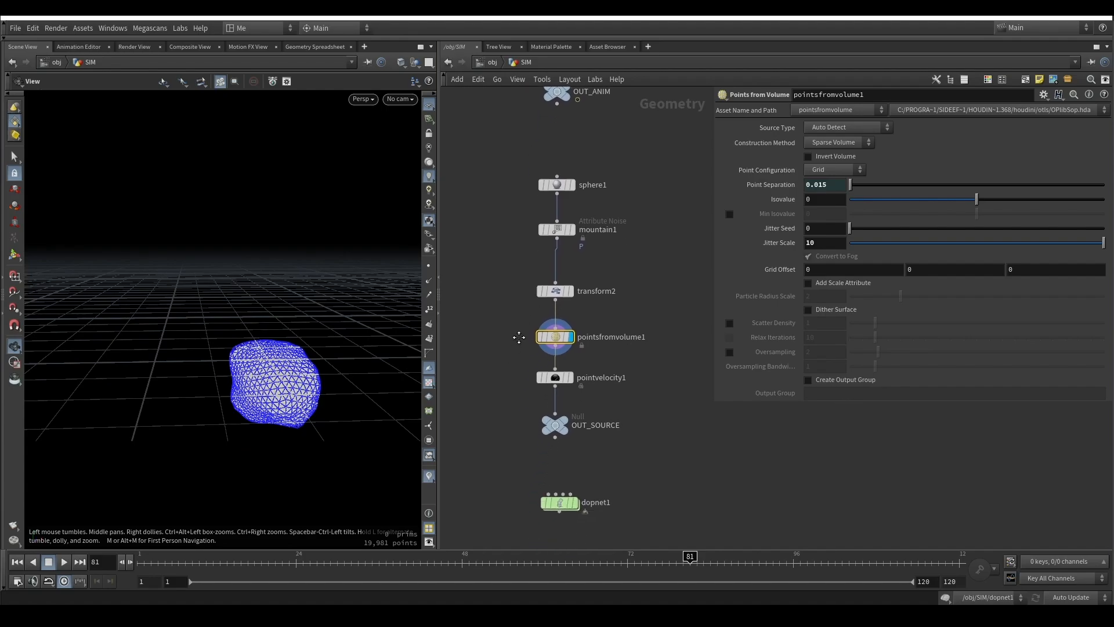
{"action": "left_click", "coordinate": [573, 378]}
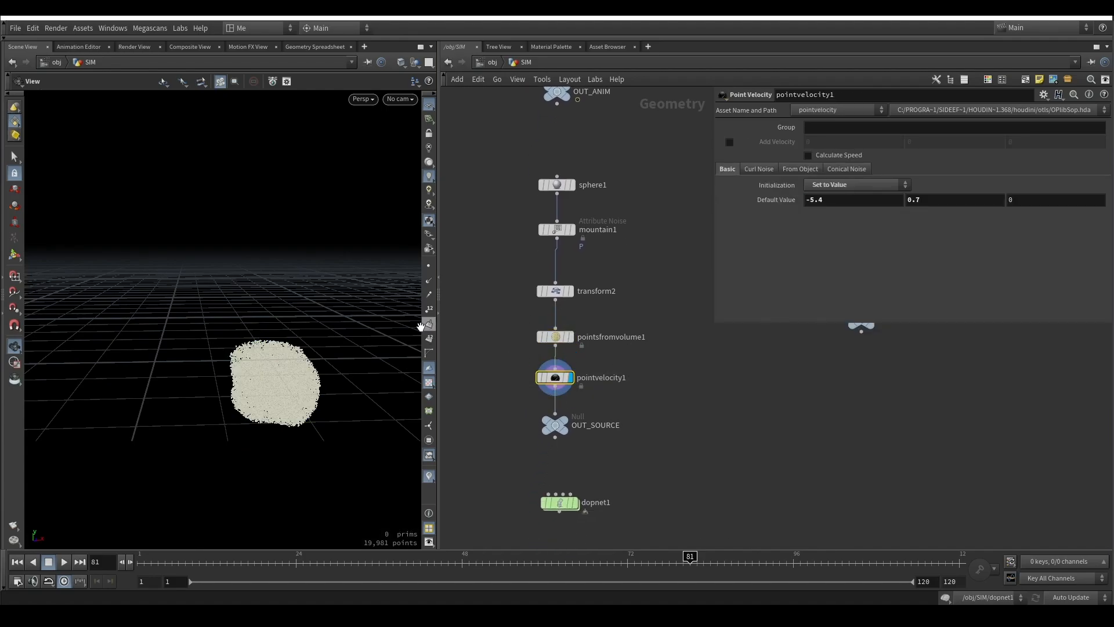
{"action": "scroll", "coordinate": [347, 325], "scroll_direction": "down", "scroll_amount": 10}
{"action": "left_click_drag", "start_coordinate": [278, 321], "coordinate": [206, 355]}
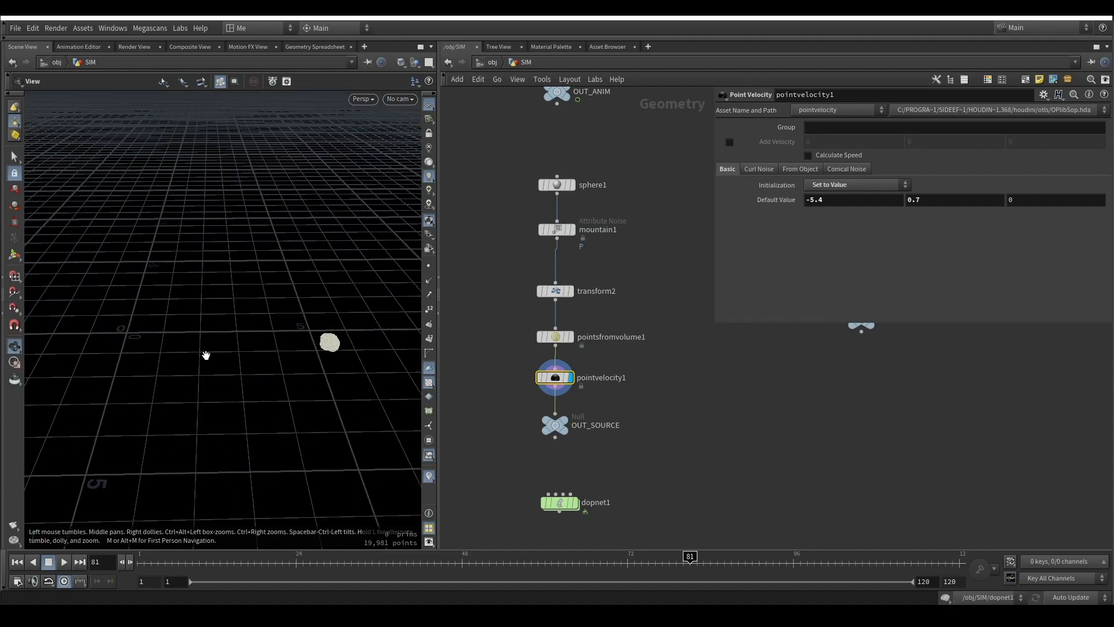
{"action": "left_click", "coordinate": [569, 103]}
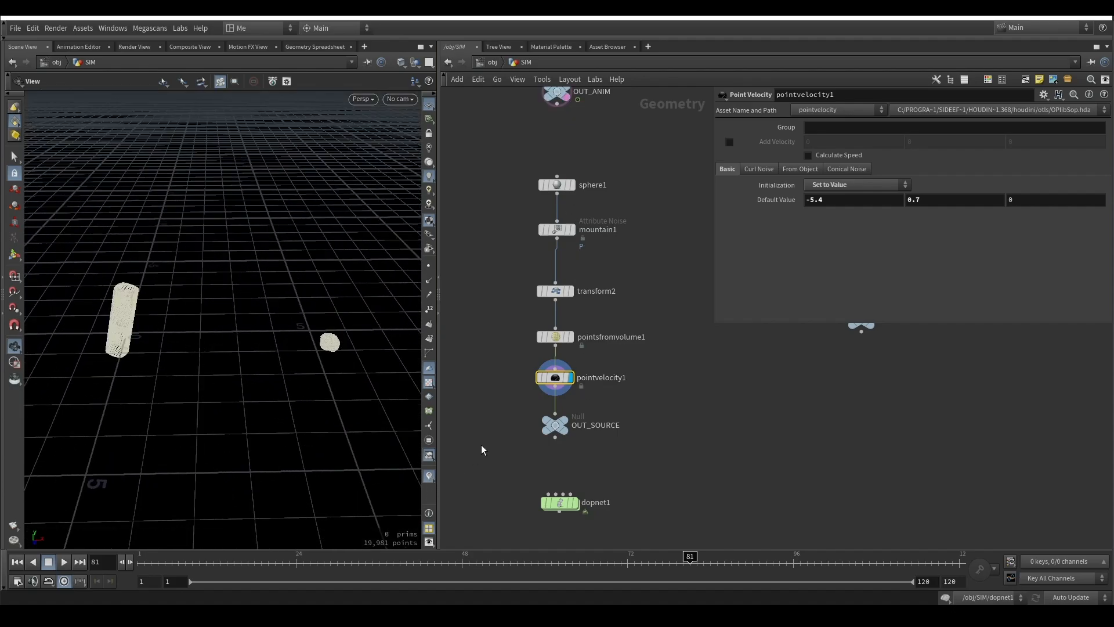
Visualize the v attribute from the node info of pointvelocity1 to check the emission direction toward the tube
{"action": "middle_click", "coordinate": [555, 377]}
{"action": "left_click", "coordinate": [651, 331]}
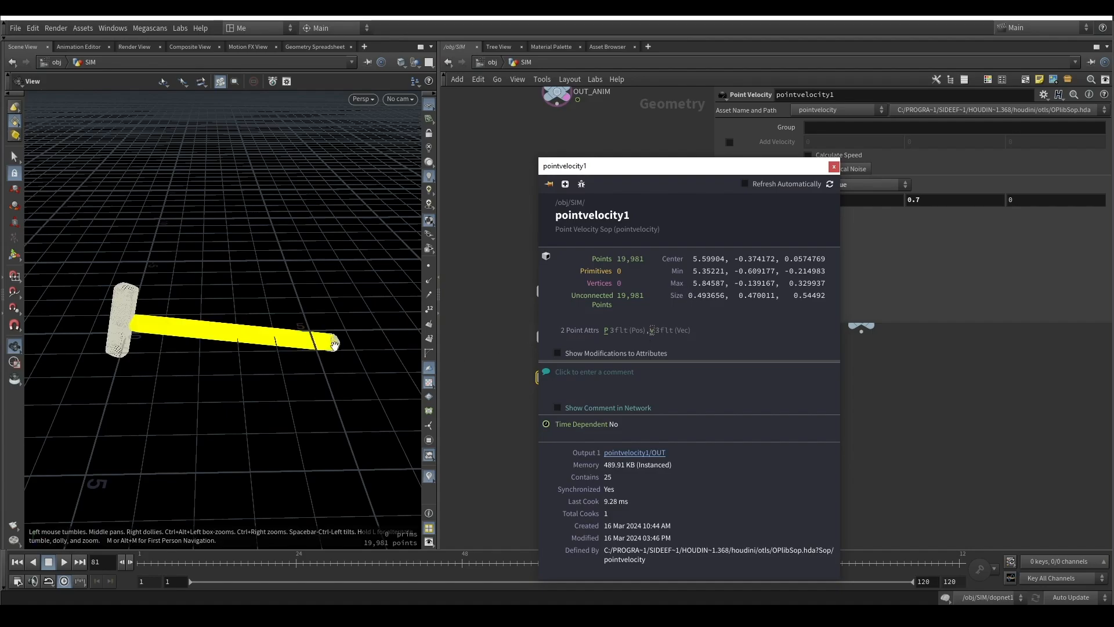
{"action": "mouse_move", "coordinate": [342, 358]}
{"action": "left_mouse_down"}
{"action": "mouse_move", "coordinate": [301, 336]}
{"action": "mouse_move", "coordinate": [344, 360]}
{"action": "left_mouse_up"}
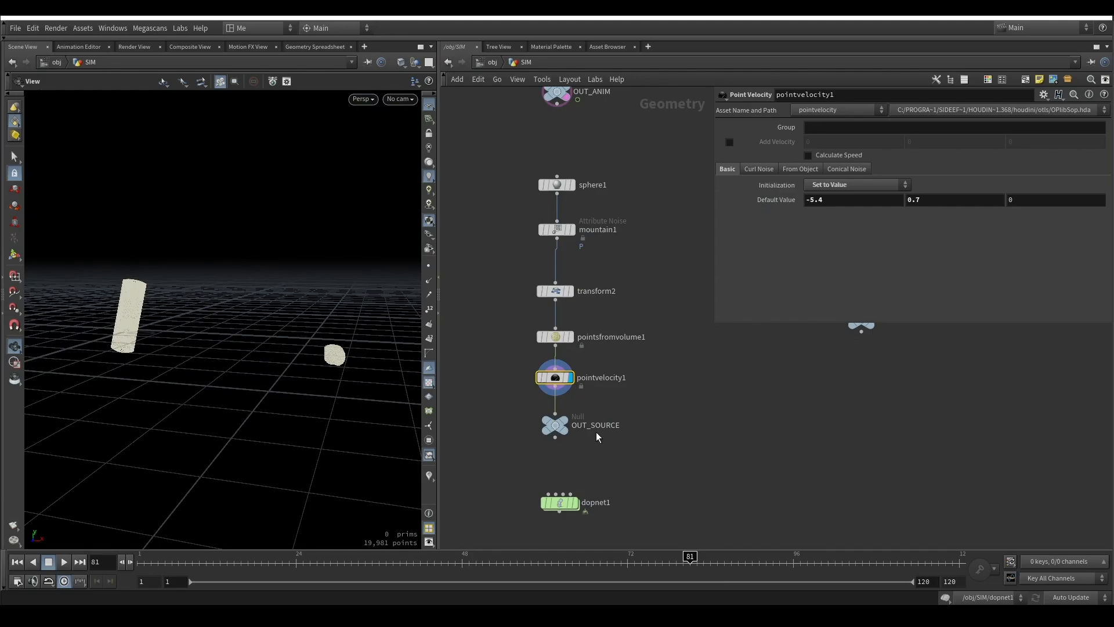
Display the OUT_SOURCE null at the end of the emitter chain
{"action": "left_click", "coordinate": [563, 421]}
{"action": "left_click", "coordinate": [555, 427]}
{"action": "left_click_drag", "start_coordinate": [657, 409], "coordinate": [521, 445]}
{"action": "middle_click_drag", "start_coordinate": [577, 459], "coordinate": [516, 455]}
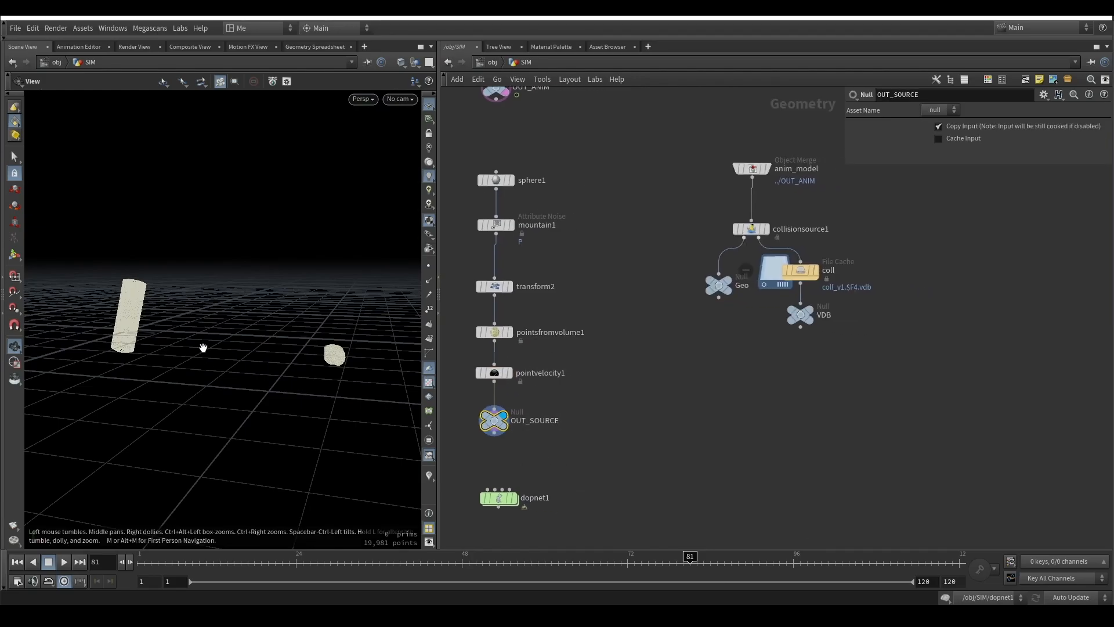
Display the anim_model object merge in the collision branch and examine the tube mesh up close
{"action": "left_click_drag", "start_coordinate": [155, 307], "coordinate": [179, 303]}
{"action": "middle_click_drag", "start_coordinate": [119, 311], "coordinate": [166, 325]}
{"action": "scroll", "coordinate": [169, 322], "scroll_direction": "up", "scroll_amount": 5}
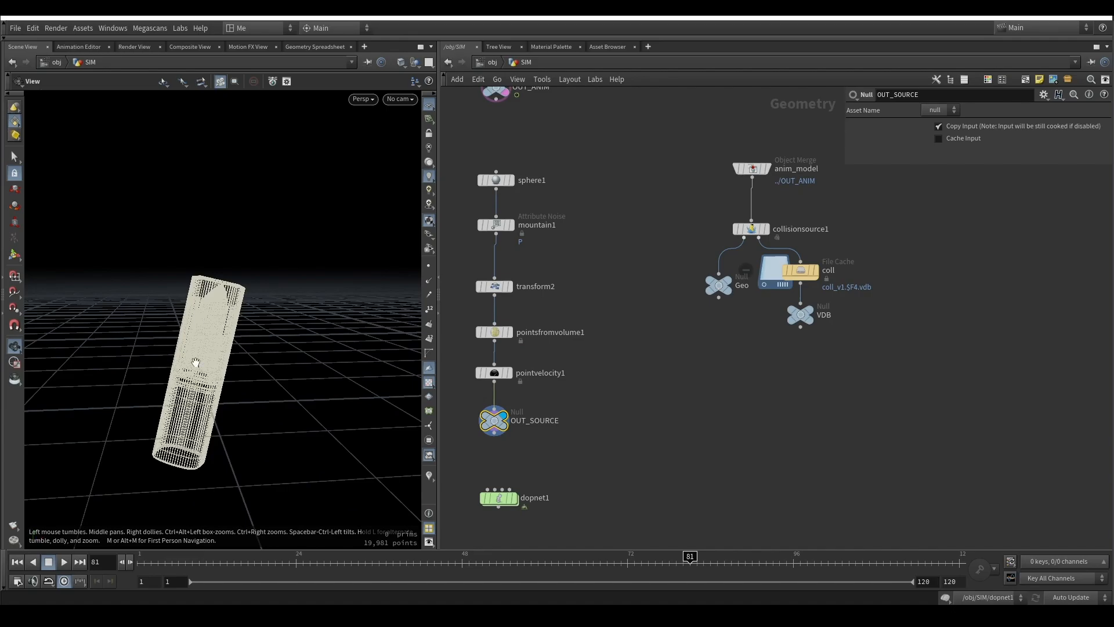
{"action": "middle_click_drag", "start_coordinate": [608, 270], "coordinate": [499, 278]}
{"action": "left_click", "coordinate": [660, 175]}
{"action": "left_click", "coordinate": [646, 177]}
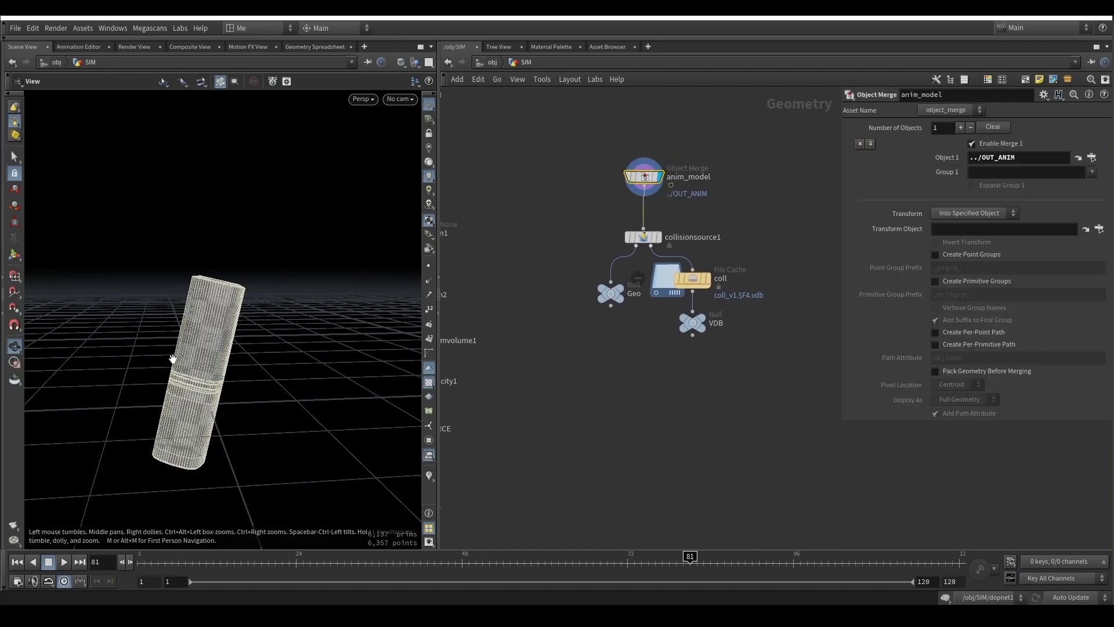
{"action": "scroll", "coordinate": [172, 359], "scroll_direction": "up", "scroll_amount": 5}
{"action": "left_click_drag", "start_coordinate": [173, 359], "coordinate": [199, 315]}
{"action": "scroll", "coordinate": [199, 316], "scroll_direction": "down", "scroll_amount": 4}
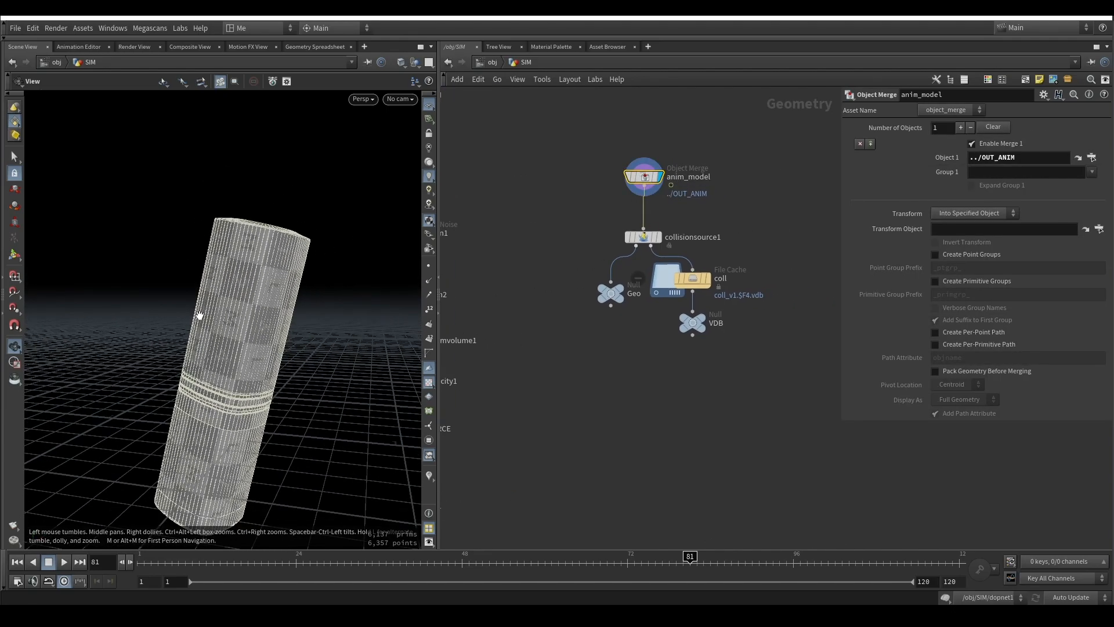
Display the collisionsource1 node beneath anim_model and examine its geometry and parameters
{"action": "left_click", "coordinate": [654, 176]}
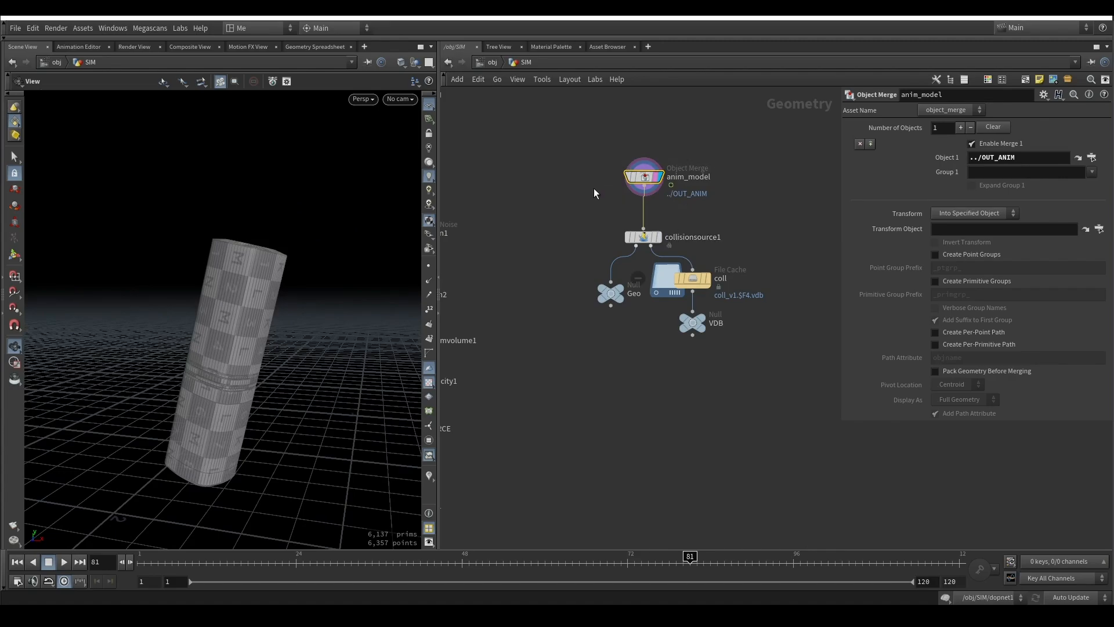
{"action": "scroll", "coordinate": [594, 189], "scroll_direction": "down", "scroll_amount": 3}
{"action": "scroll", "coordinate": [719, 228], "scroll_direction": "up", "scroll_amount": 4}
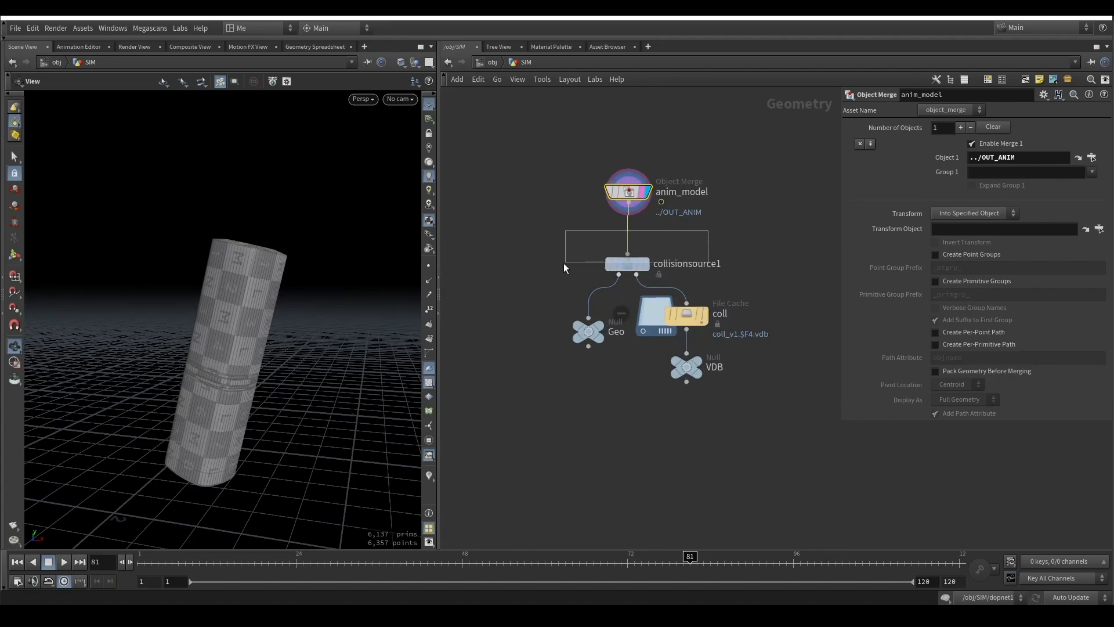
{"action": "left_click_drag", "start_coordinate": [563, 263], "coordinate": [564, 264]}
{"action": "left_click", "coordinate": [626, 264]}
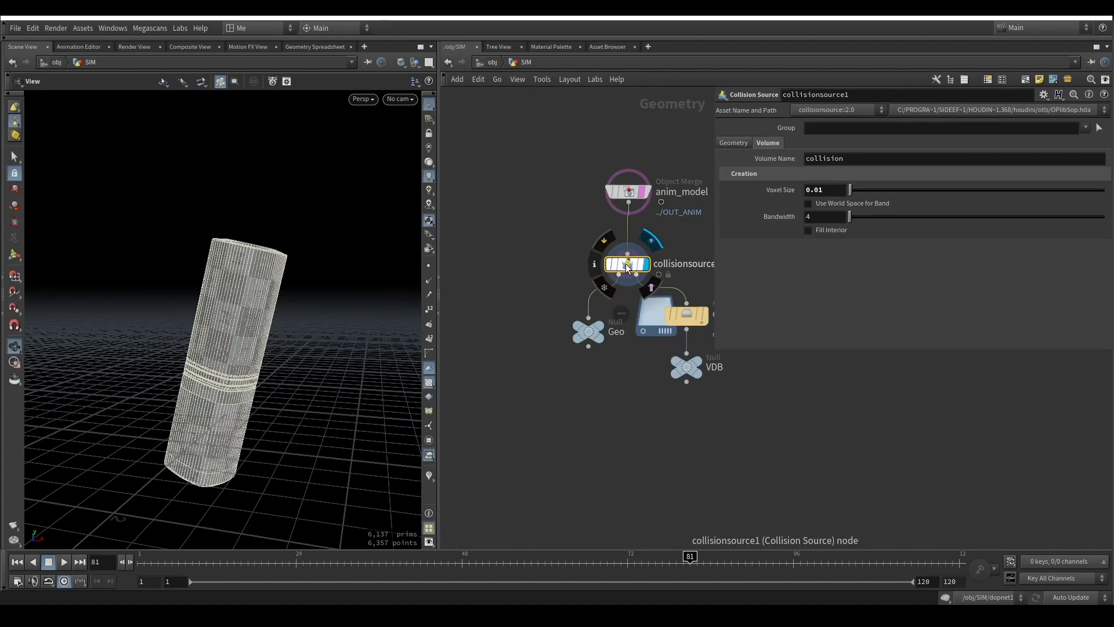
Display the VDB null below the coll file cache to view the collision volume of the tube
{"action": "middle_click_drag", "start_coordinate": [697, 242], "coordinate": [614, 198]}
{"action": "left_click", "coordinate": [626, 300]}
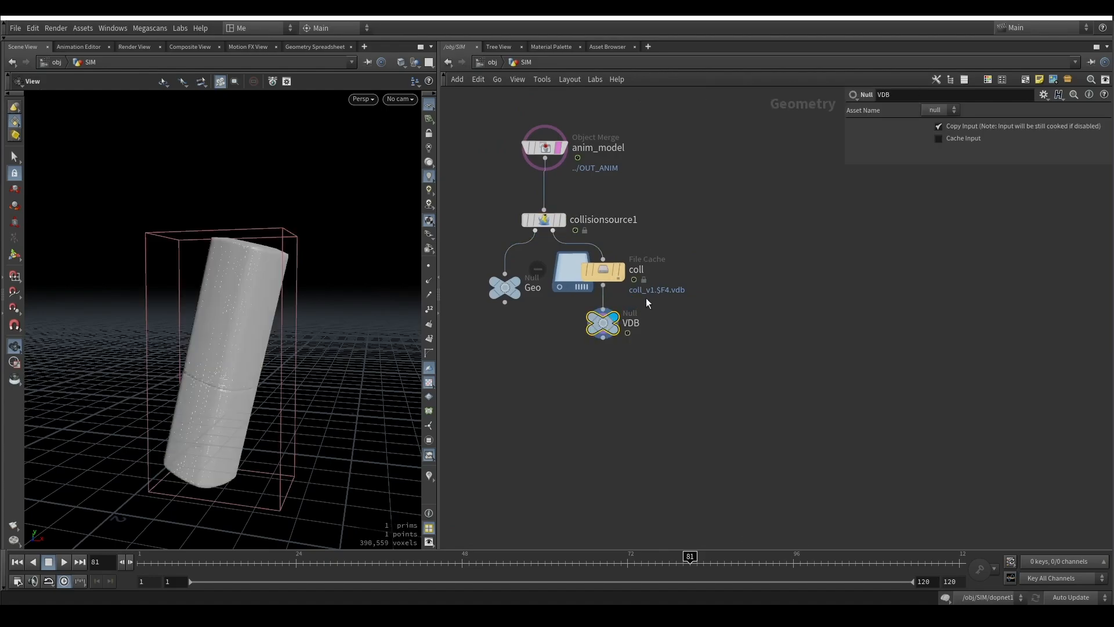
{"action": "left_click", "coordinate": [591, 281]}
{"action": "left_click", "coordinate": [602, 323]}
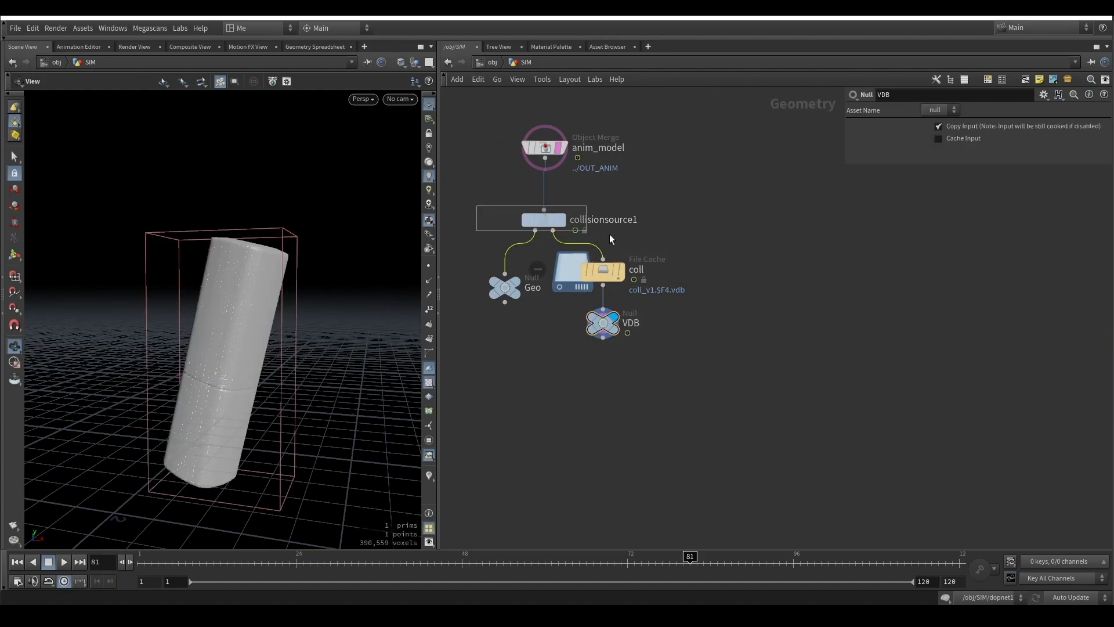
Review the volume and geometry settings of collisionsource1 and the caching settings of the coll file cache
{"action": "left_click_drag", "start_coordinate": [609, 234], "coordinate": [610, 233]}
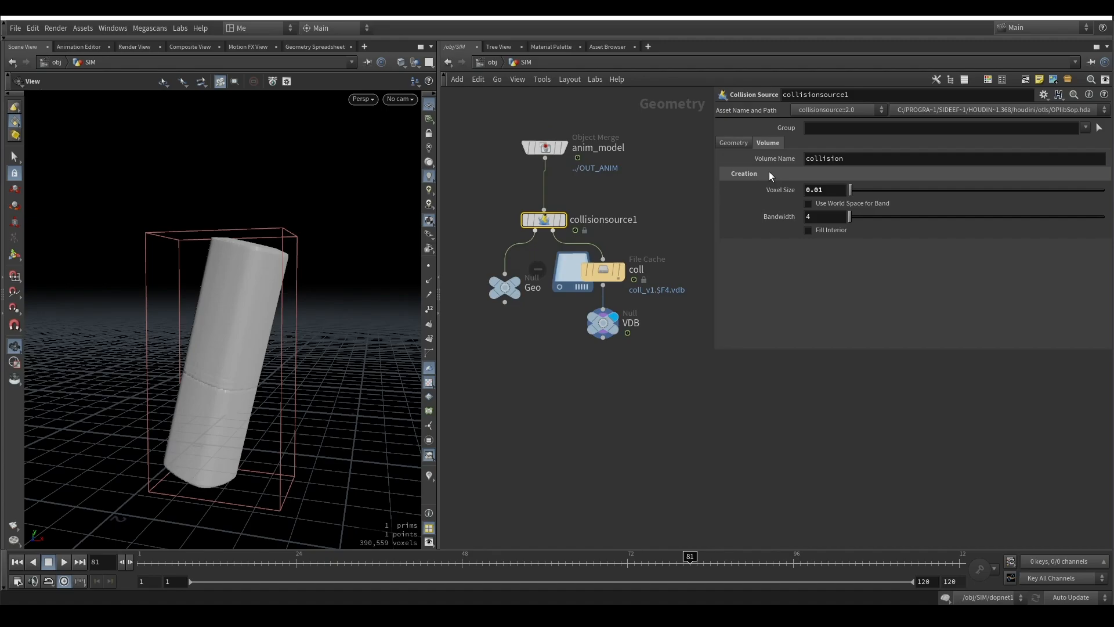
{"action": "scroll", "coordinate": [791, 159], "scroll_direction": "down", "scroll_amount": 3}
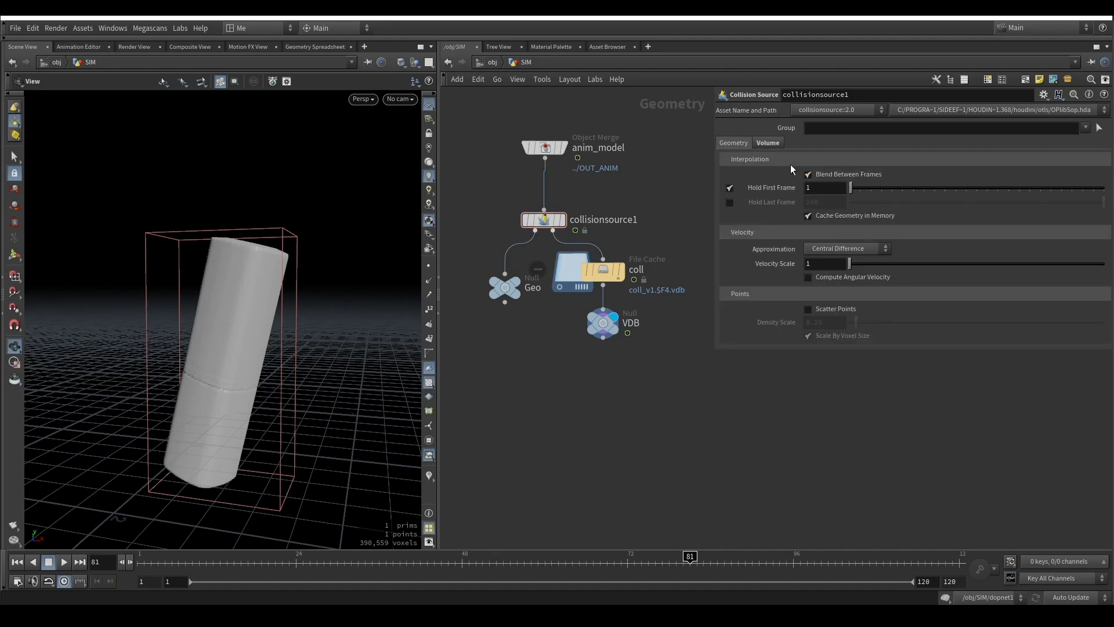
{"action": "left_click", "coordinate": [604, 271]}
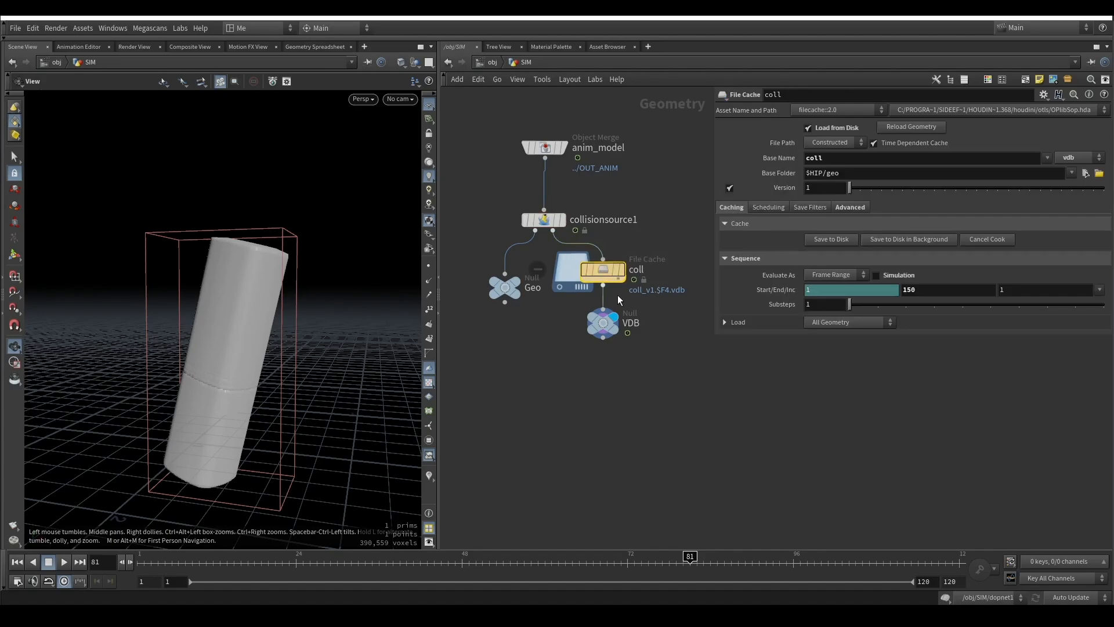
Enter the dopnet1 network and reposition flipobject1 and flipsolver1 to space out the node layout
{"action": "left_click", "coordinate": [602, 323]}
{"action": "scroll", "coordinate": [498, 350], "scroll_direction": "down", "scroll_amount": 5}
{"action": "middle_click_drag", "start_coordinate": [472, 368], "coordinate": [677, 256]}
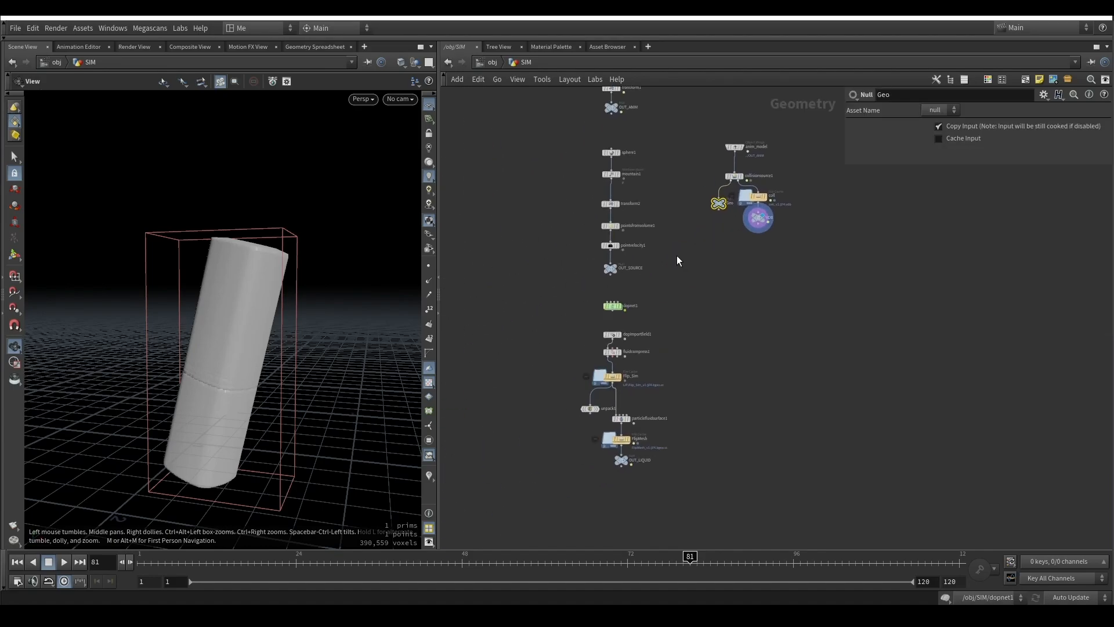
{"action": "scroll", "coordinate": [619, 313], "scroll_direction": "up", "scroll_amount": 5}
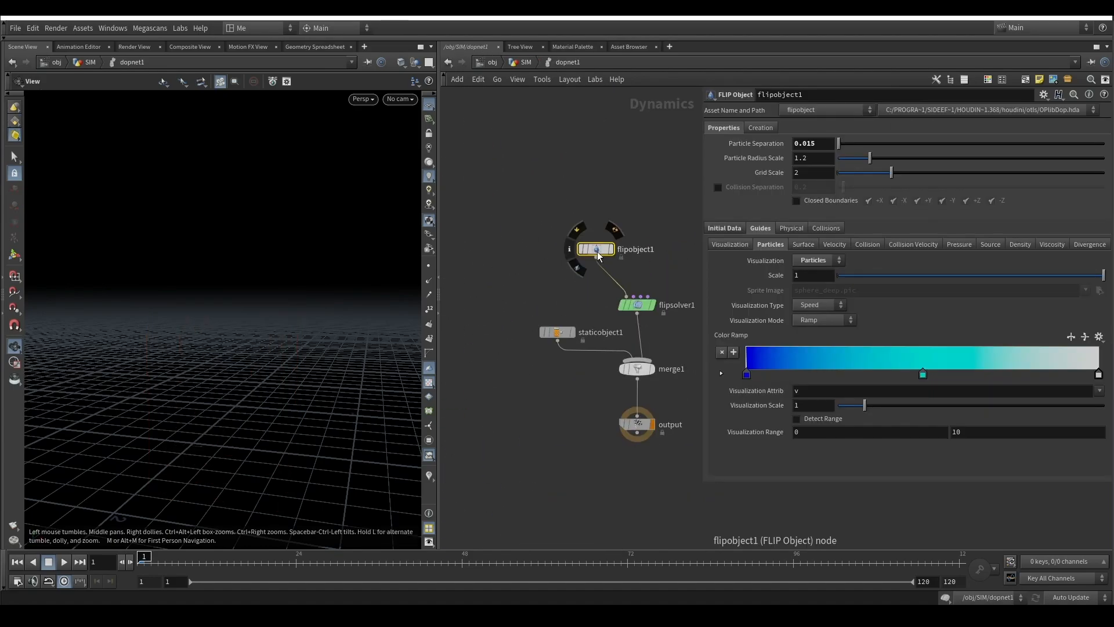
{"action": "left_click_drag", "start_coordinate": [598, 254], "coordinate": [571, 237]}
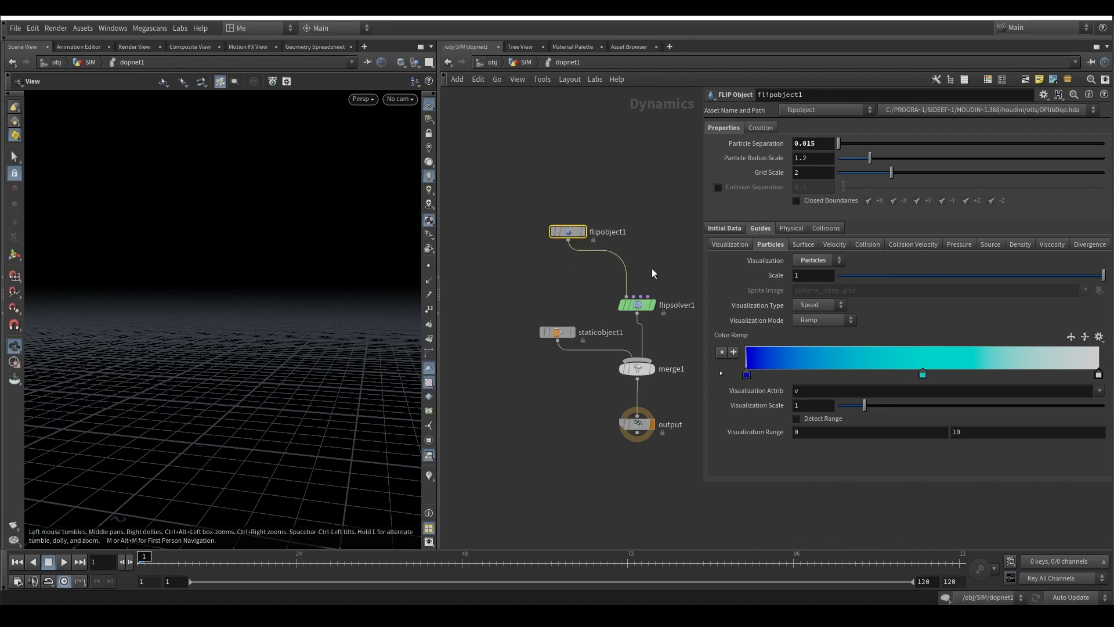
{"action": "left_click_drag", "start_coordinate": [638, 306], "coordinate": [638, 286]}
Examine the parameters of staticobject1, merge1, flipobject1 and flipsolver1 inside the DOP network
{"action": "left_click", "coordinate": [559, 333]}
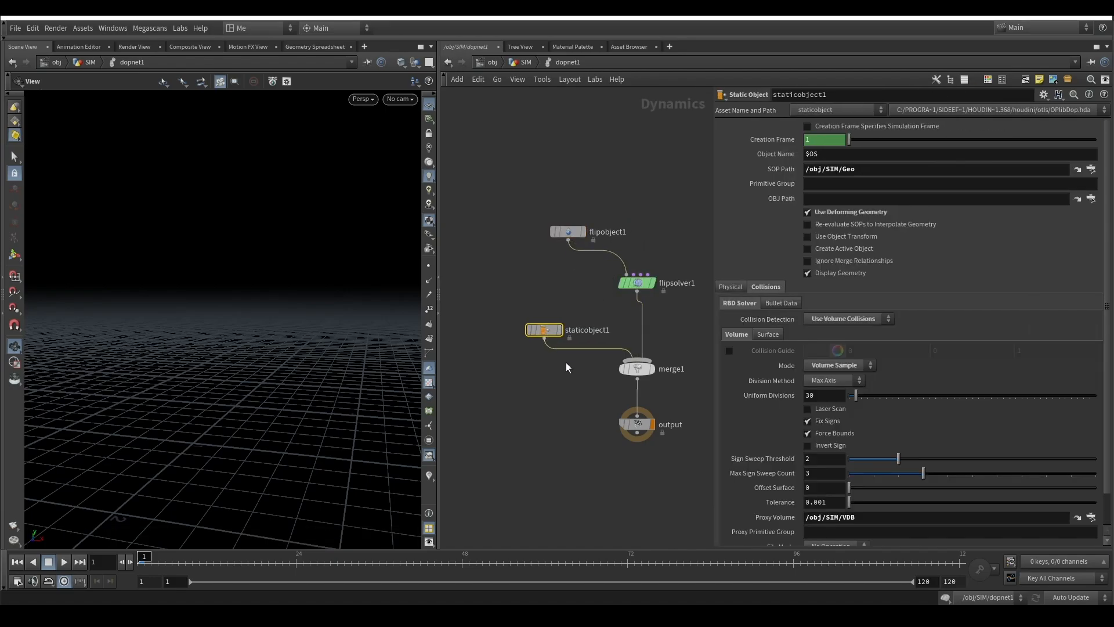
{"action": "left_click", "coordinate": [638, 369]}
{"action": "middle_click_drag", "start_coordinate": [583, 288], "coordinate": [535, 278]}
{"action": "middle_click_drag", "start_coordinate": [174, 458], "coordinate": [228, 452]}
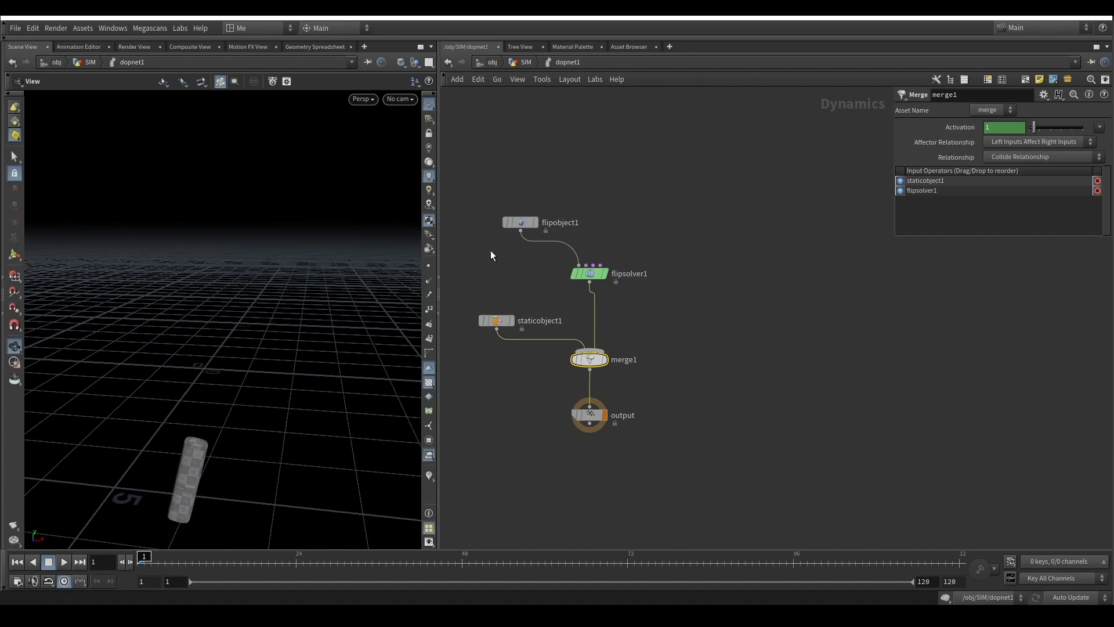
{"action": "left_click", "coordinate": [514, 222]}
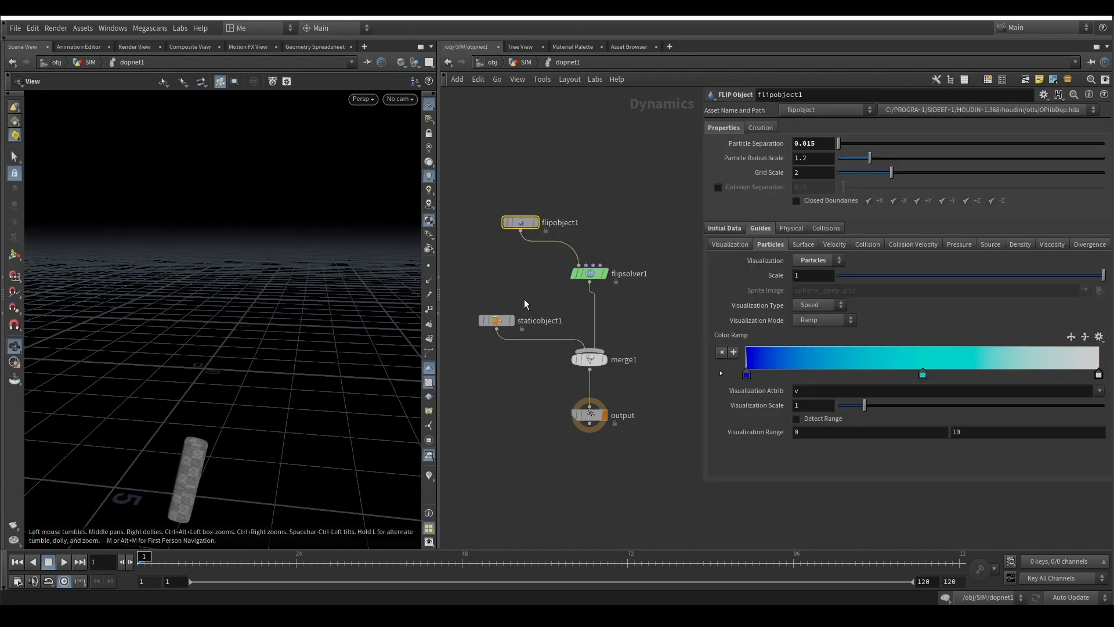
{"action": "left_click", "coordinate": [497, 321]}
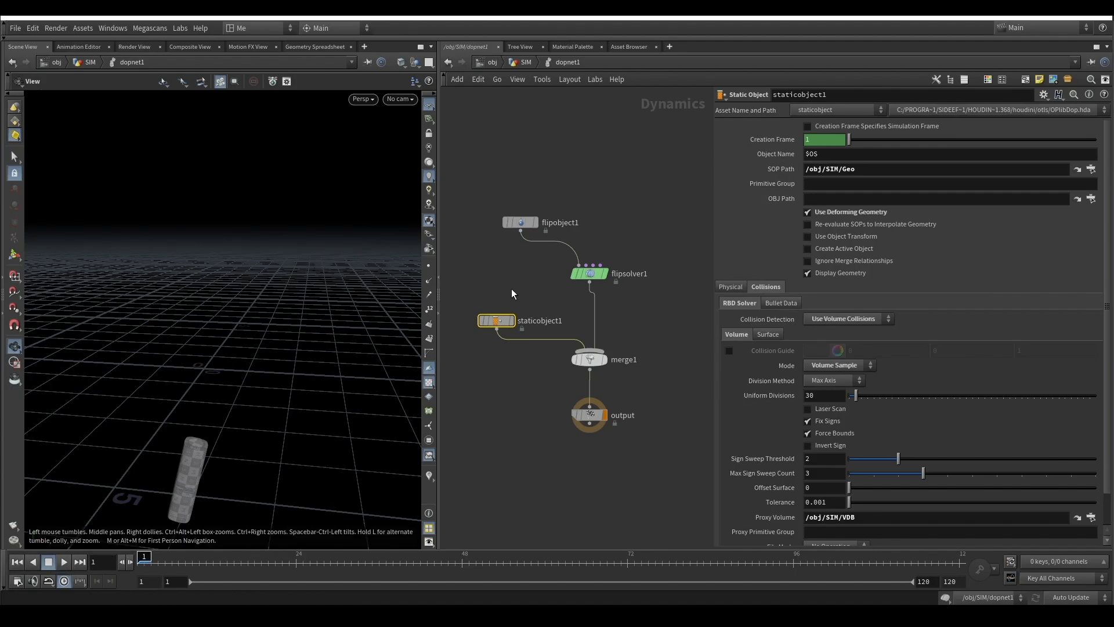
{"action": "left_click", "coordinate": [589, 274]}
Set the Particle Separation of flipobject1 to 0.03
{"action": "left_click", "coordinate": [520, 222]}
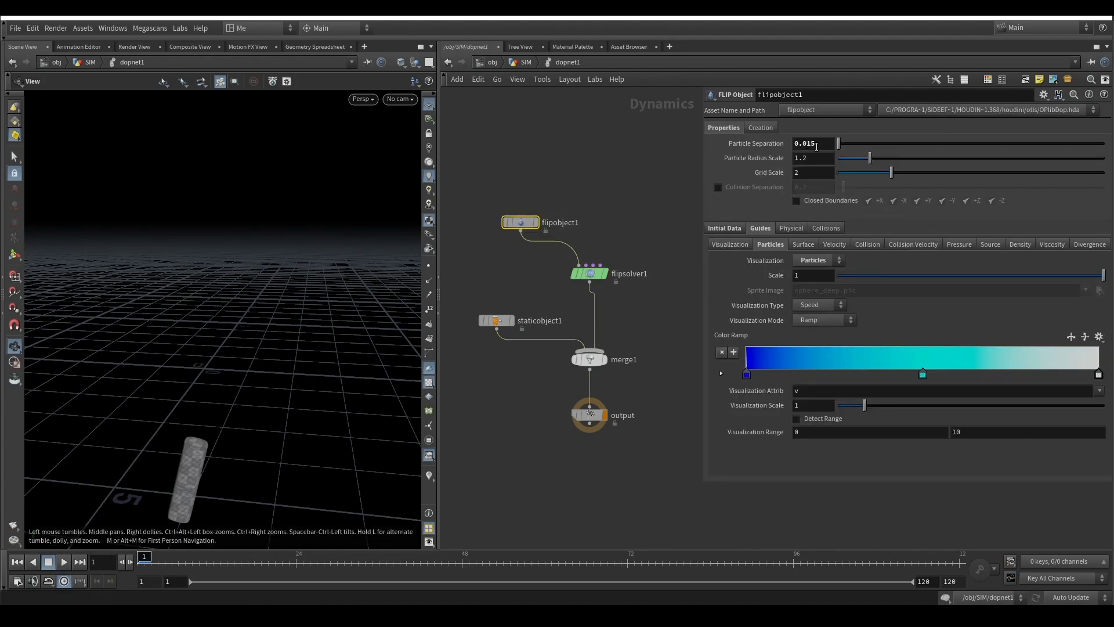
{"action": "type", "text": "0.03"}
{"action": "key", "text": "Return"}
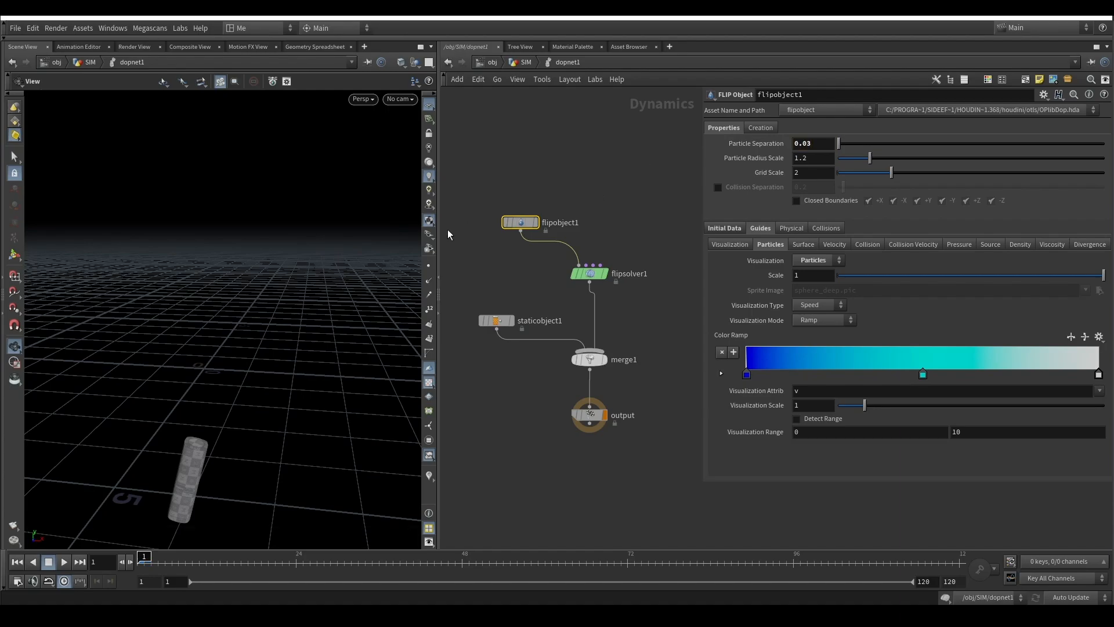
{"action": "scroll", "coordinate": [590, 172], "scroll_direction": "down", "scroll_amount": 2}
{"action": "scroll", "coordinate": [590, 173], "scroll_direction": "up", "scroll_amount": 1}
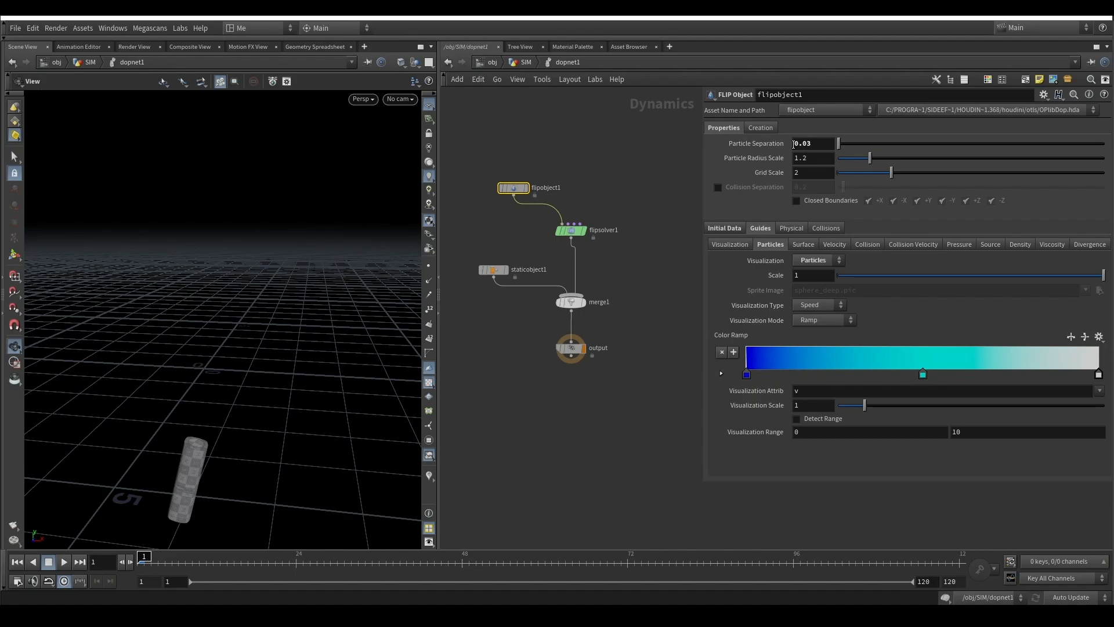
Check the Point Separation of pointsfromvolume1 in SIM, and bring up flipobject1's initial data settings in dopnet1
{"action": "left_click", "coordinate": [531, 63]}
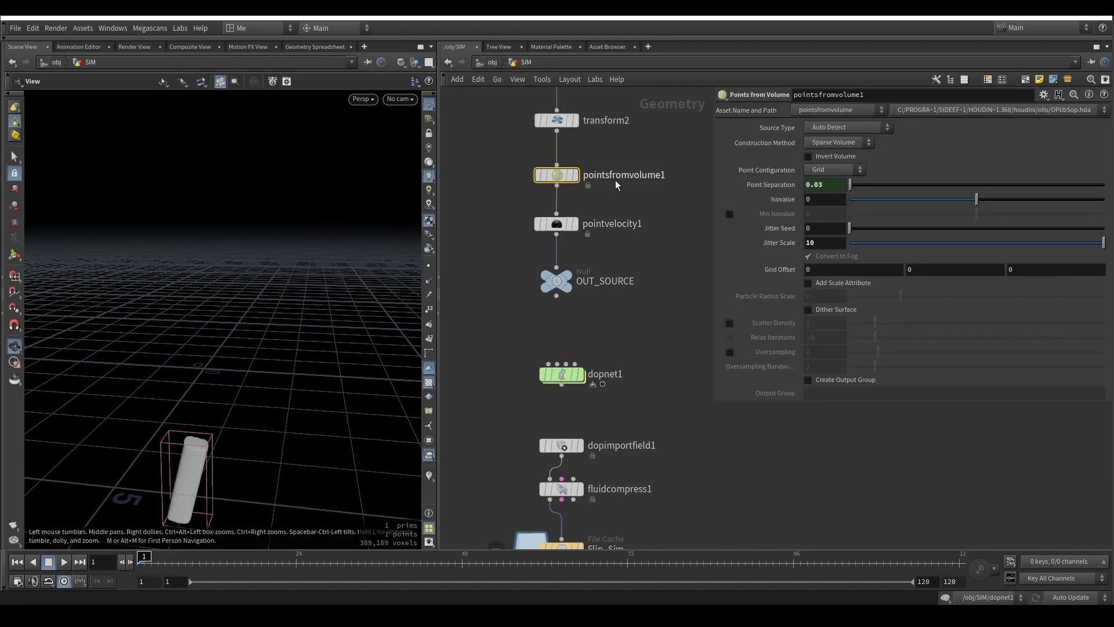
{"action": "double_click", "coordinate": [569, 374]}
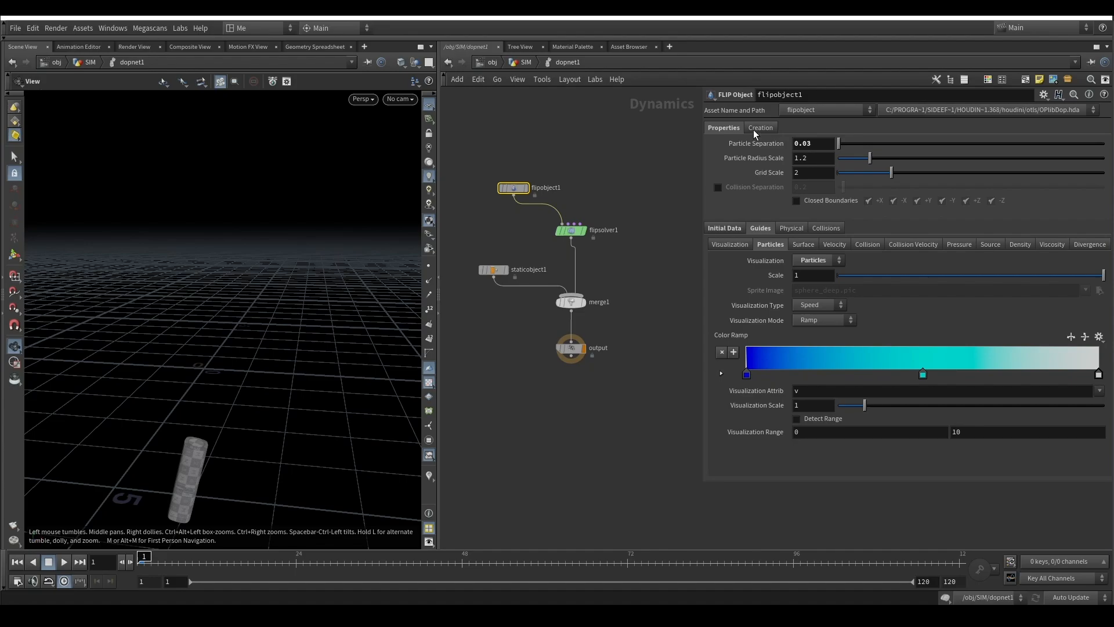
{"action": "left_click", "coordinate": [723, 229]}
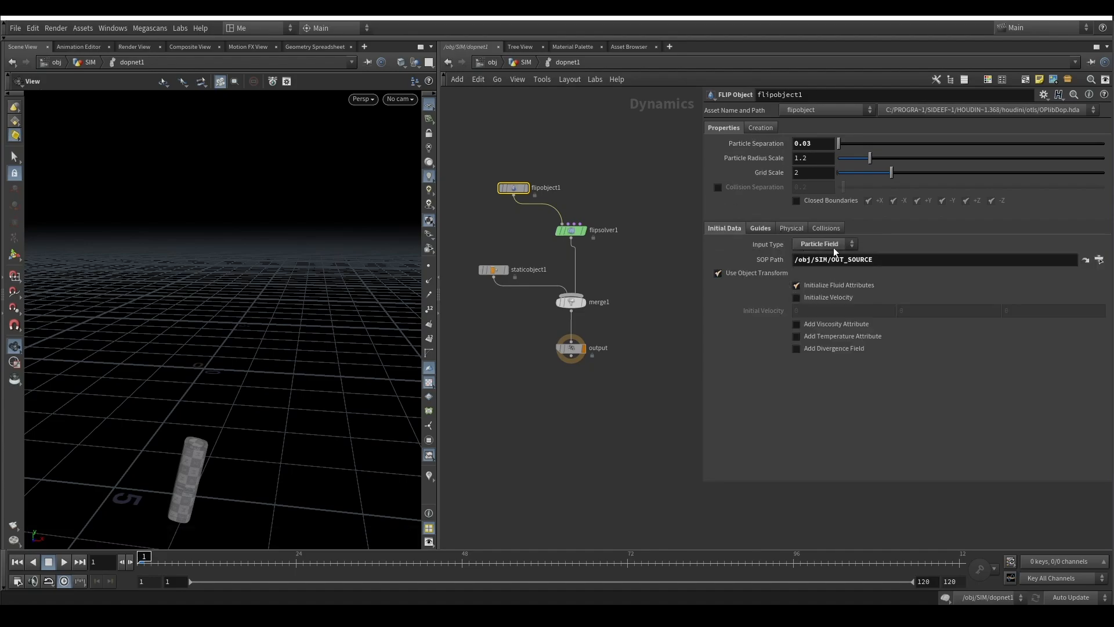
Look over the source chain in SIM and check flipobject1's Input Type and SOP Path against OUT_SOURCE
{"action": "key", "text": "u"}
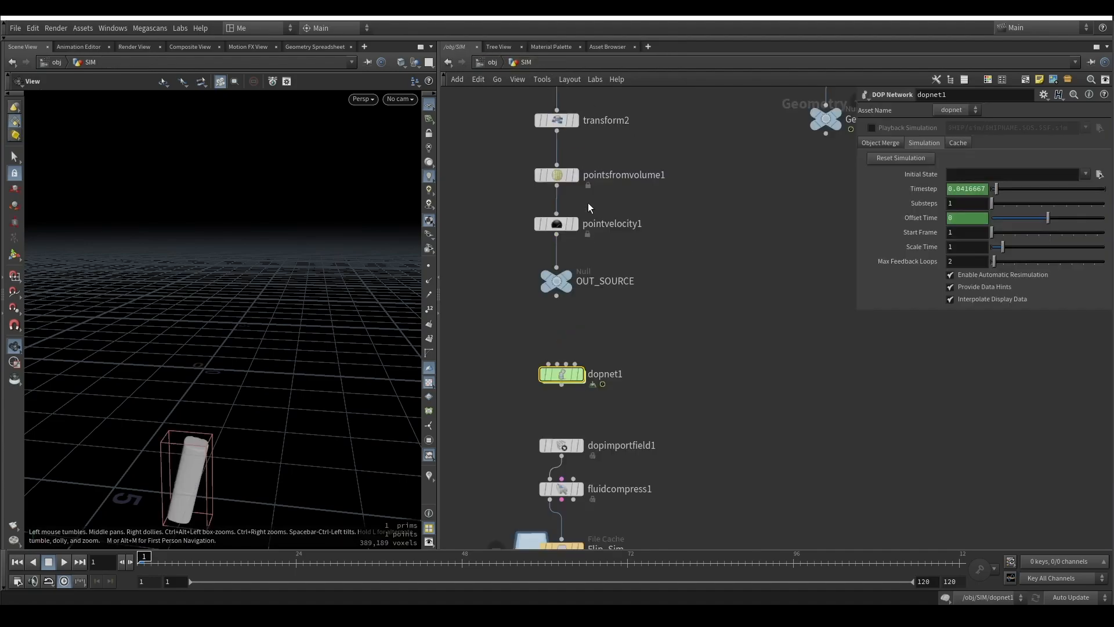
{"action": "double_click", "coordinate": [564, 373]}
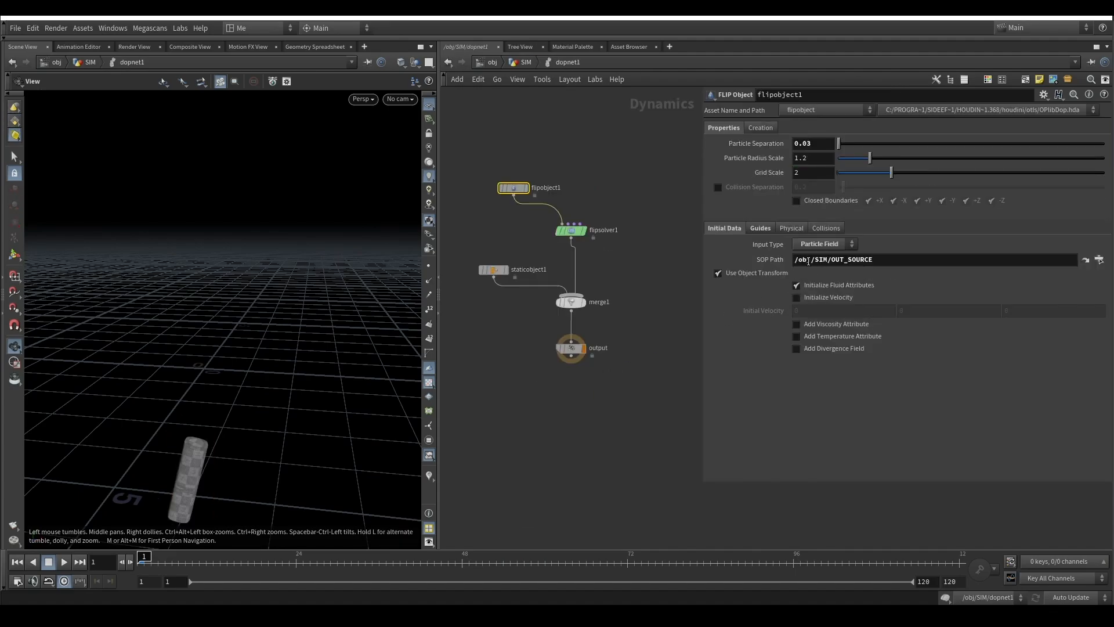
{"action": "left_click", "coordinate": [825, 245]}
{"action": "left_click", "coordinate": [815, 267]}
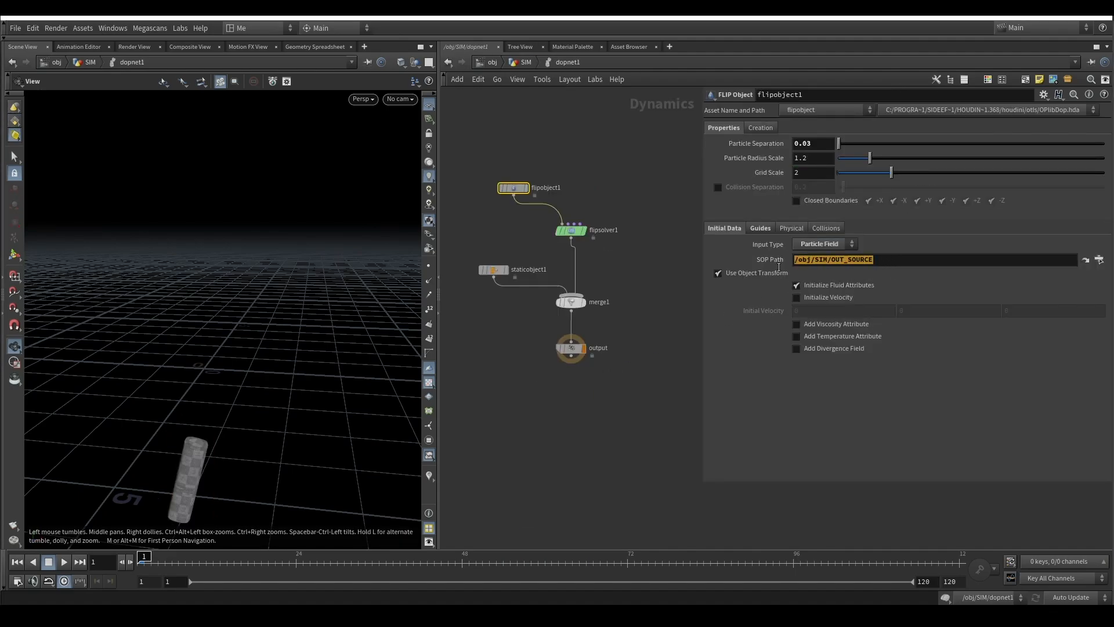
{"action": "left_click", "coordinate": [830, 247]}
{"action": "left_click", "coordinate": [877, 265]}
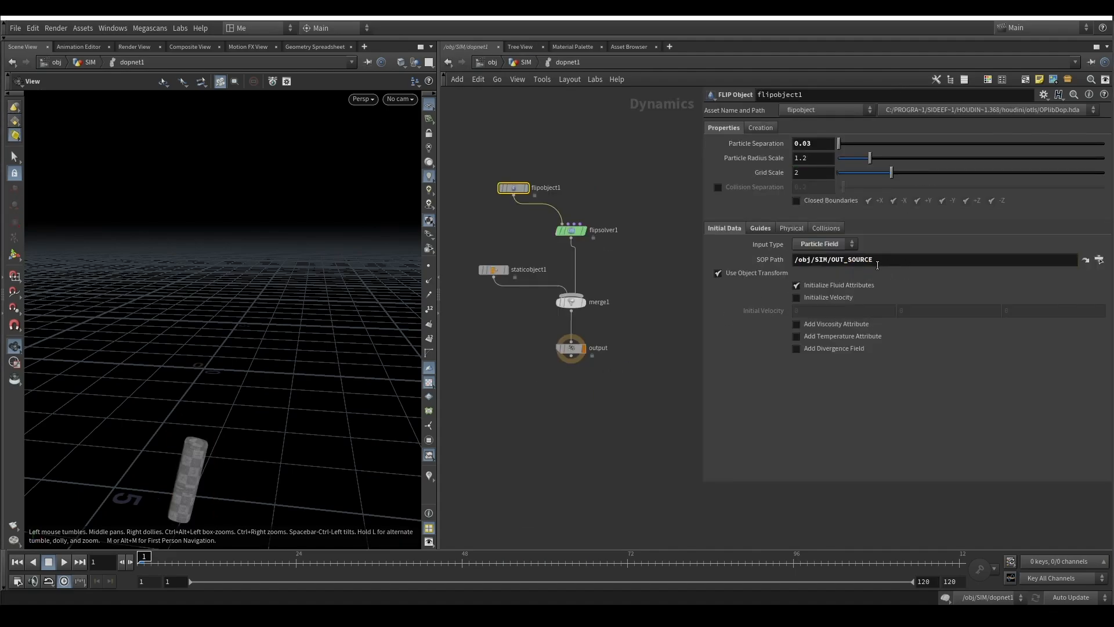
Set the particle guide visualization of flipobject1 to Spheres and inspect the emitter up close
{"action": "left_click", "coordinate": [761, 228]}
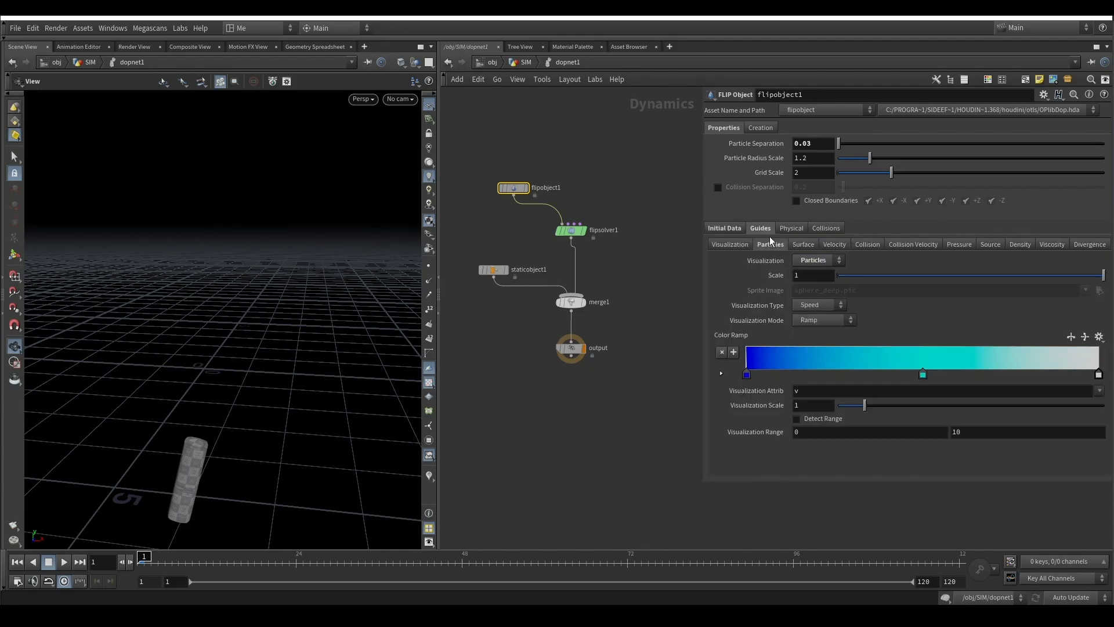
{"action": "left_click", "coordinate": [827, 261]}
{"action": "left_click", "coordinate": [808, 262]}
{"action": "left_click", "coordinate": [816, 259]}
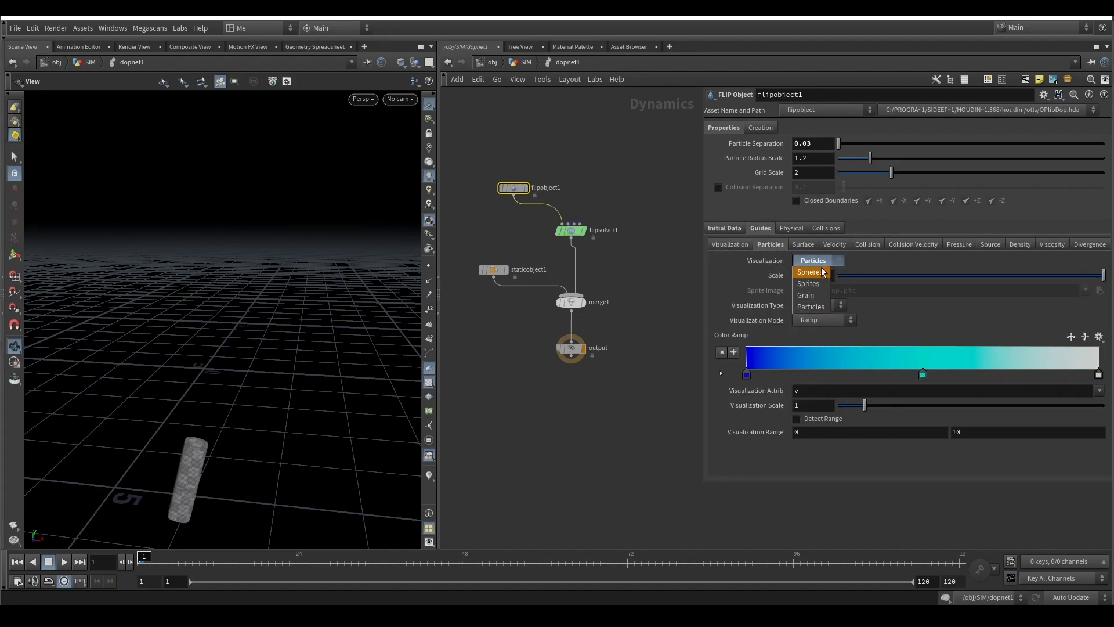
{"action": "left_click", "coordinate": [822, 272]}
{"action": "left_click", "coordinate": [820, 256]}
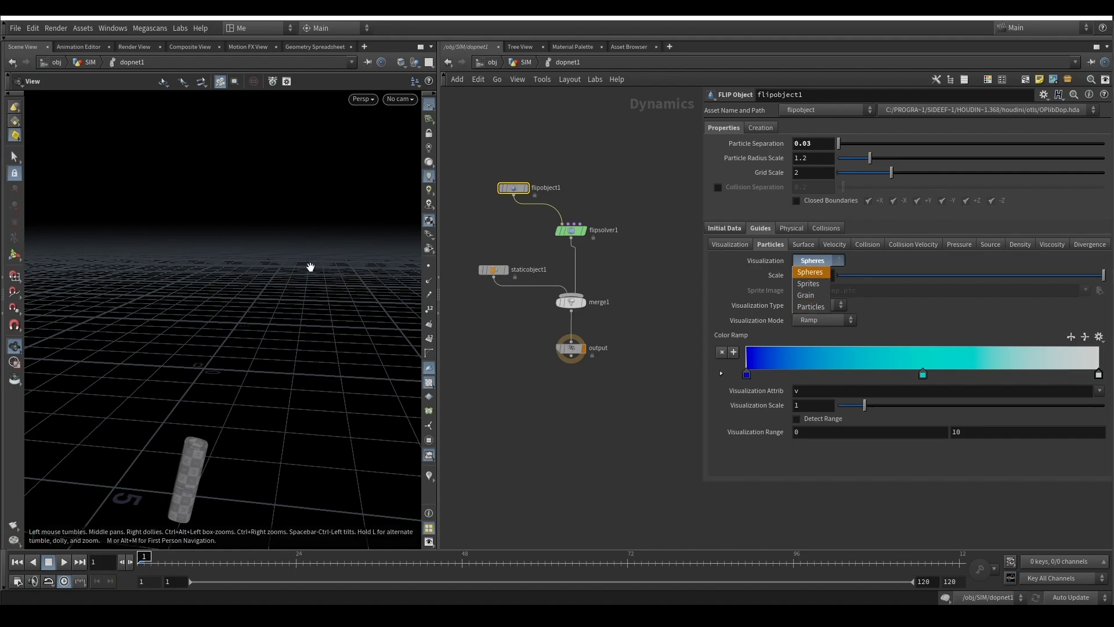
{"action": "left_click", "coordinate": [312, 269]}
{"action": "left_click_drag", "start_coordinate": [313, 273], "coordinate": [244, 359]}
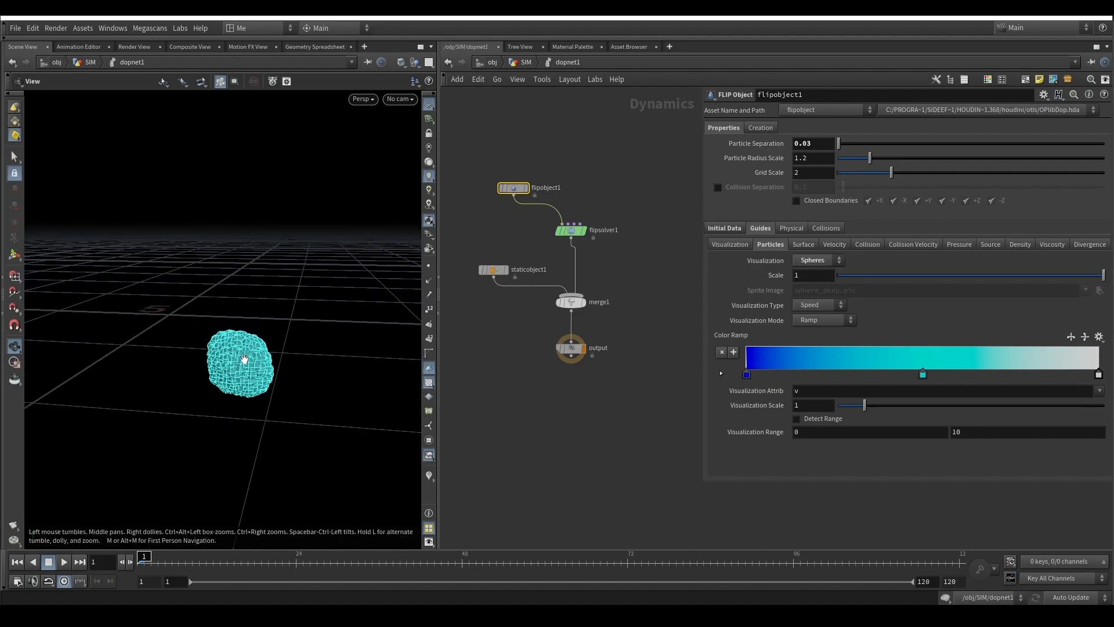
Try the Sprites visualization on flipobject1's particles and switch it back to Particles
{"action": "left_click", "coordinate": [817, 259]}
{"action": "left_click", "coordinate": [818, 283]}
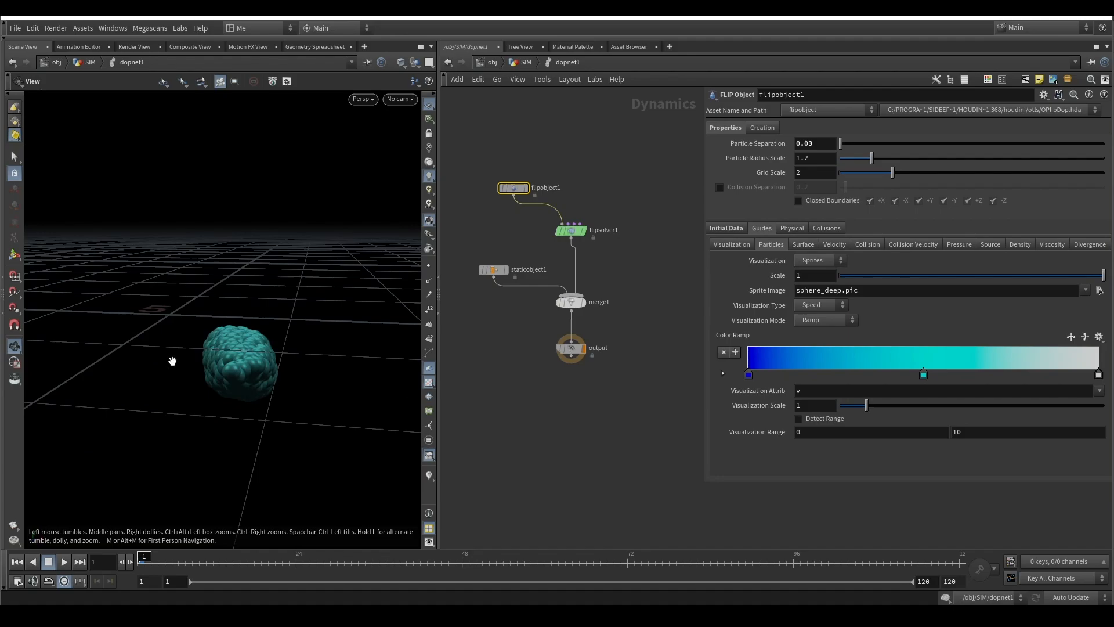
{"action": "left_click", "coordinate": [818, 260]}
{"action": "left_click", "coordinate": [825, 305]}
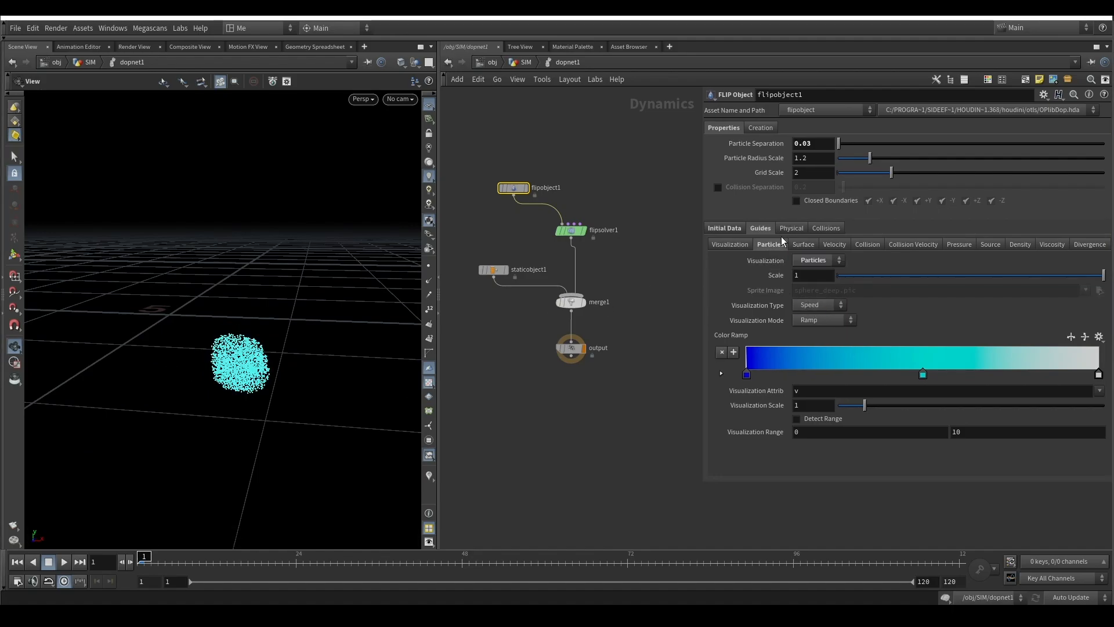
Turn on Visualize Limits in flipsolver1's volume motion settings to show the simulation's bounding box around the scene
{"action": "left_click", "coordinate": [573, 230]}
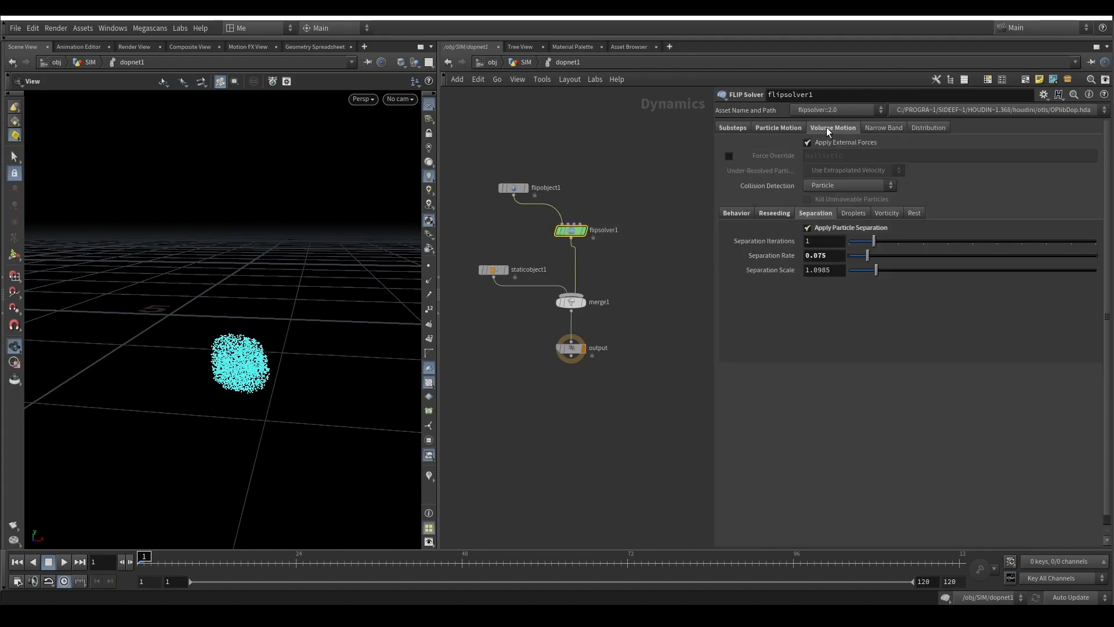
{"action": "left_click", "coordinate": [829, 127]}
{"action": "left_click", "coordinate": [761, 233]}
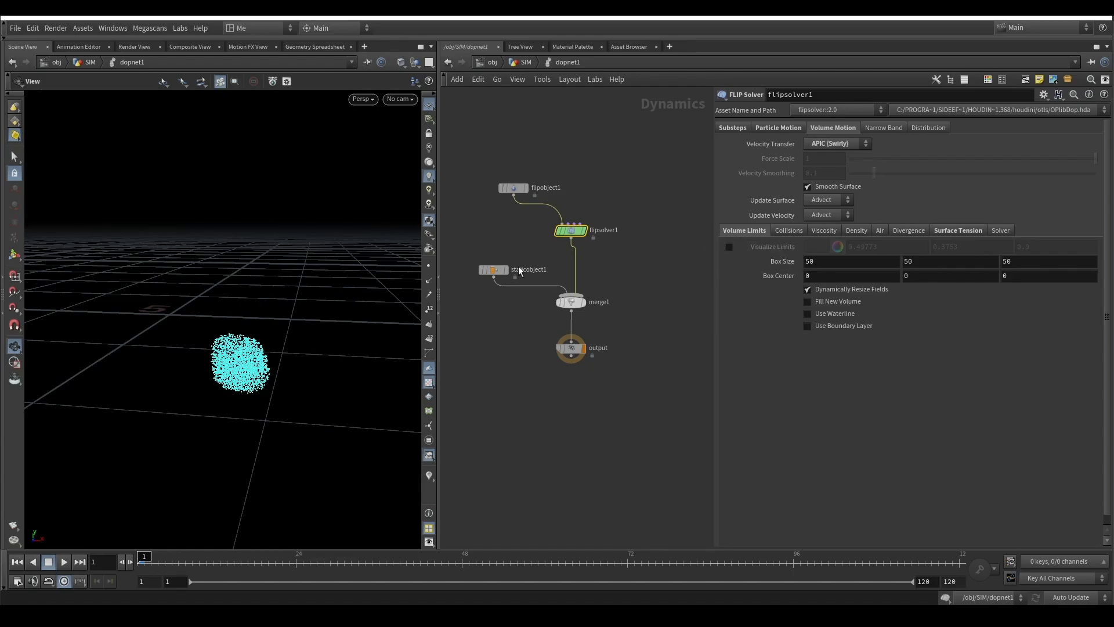
{"action": "scroll", "coordinate": [270, 246], "scroll_direction": "down", "scroll_amount": 6}
{"action": "left_click_drag", "start_coordinate": [269, 248], "coordinate": [260, 293]}
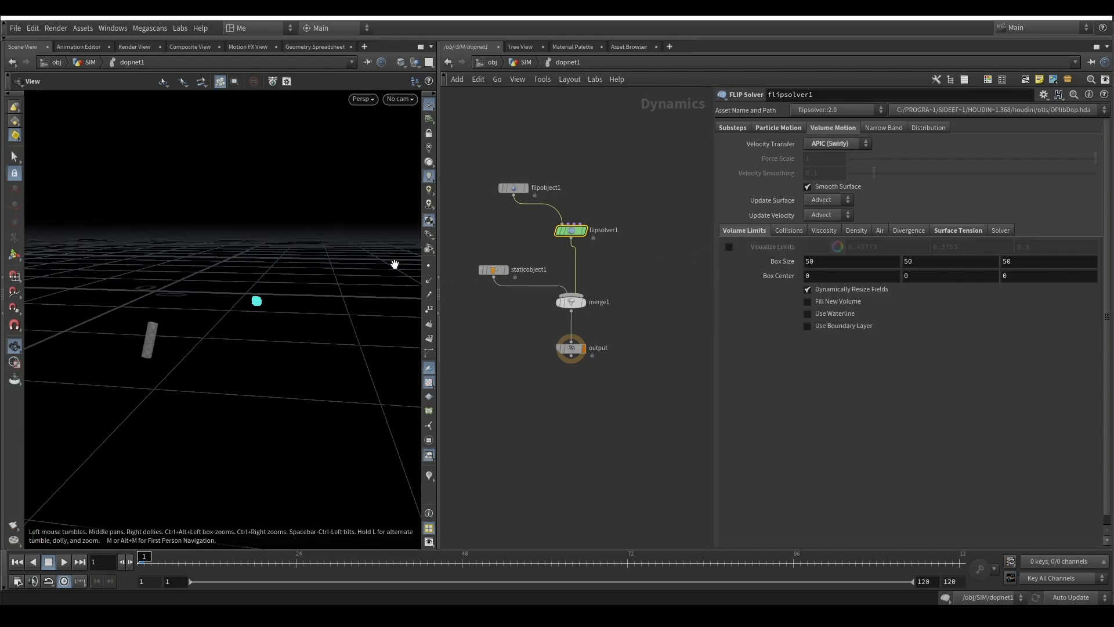
{"action": "left_click", "coordinate": [729, 246]}
{"action": "scroll", "coordinate": [232, 250], "scroll_direction": "down", "scroll_amount": 5}
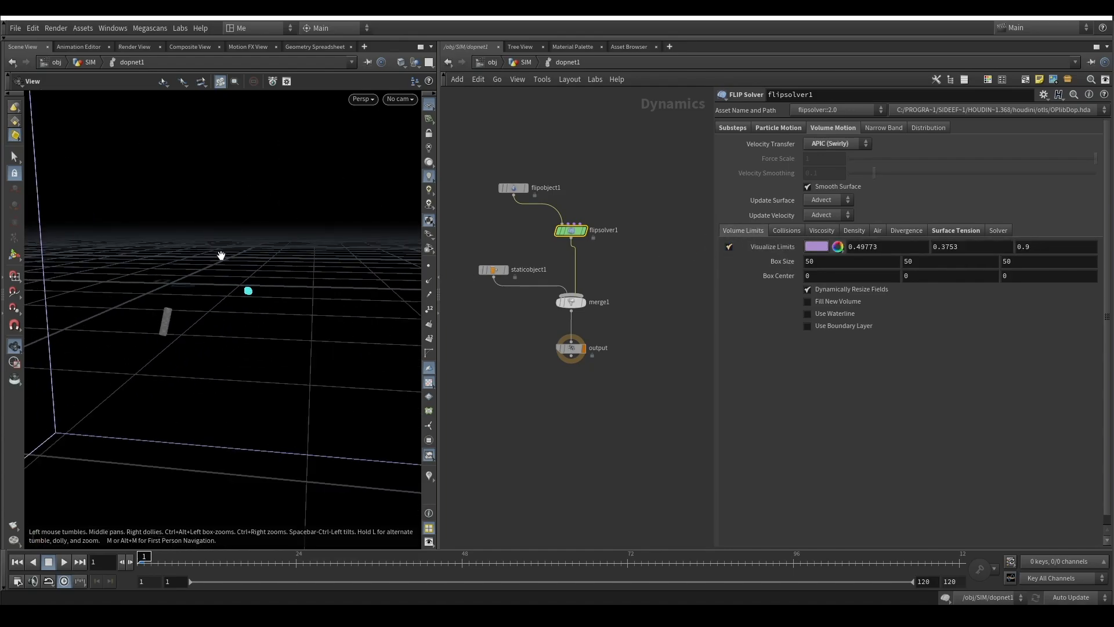
Inspect the simulation's bounding box around the scene and turn off Visualize Limits on flipsolver1
{"action": "scroll", "coordinate": [237, 250], "scroll_direction": "down", "scroll_amount": 2}
{"action": "scroll", "coordinate": [246, 254], "scroll_direction": "up", "scroll_amount": 4}
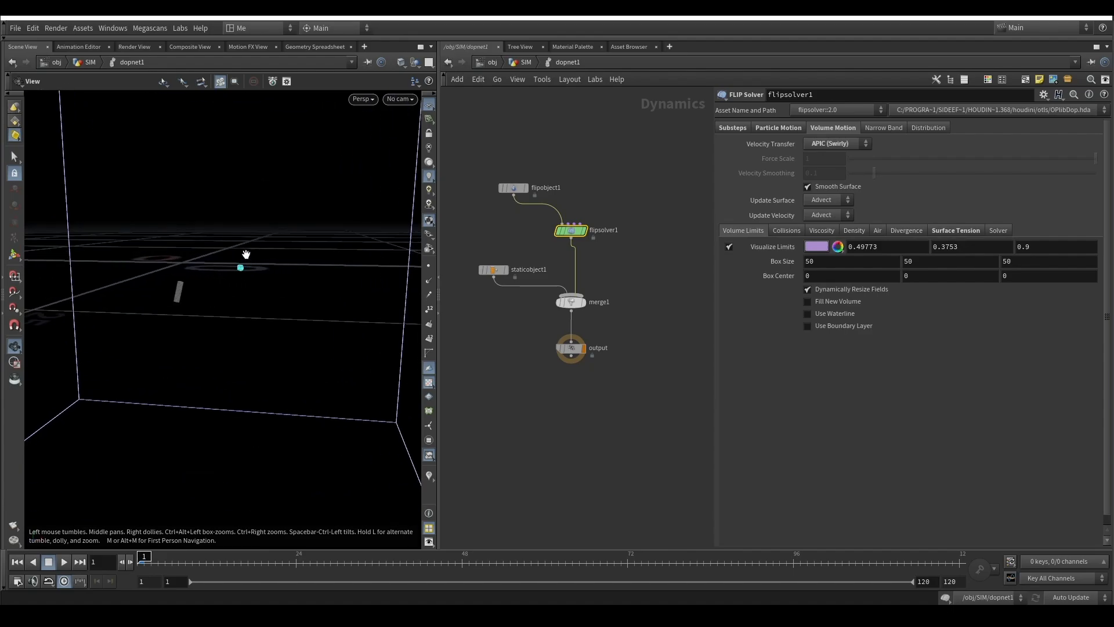
{"action": "left_click", "coordinate": [732, 247]}
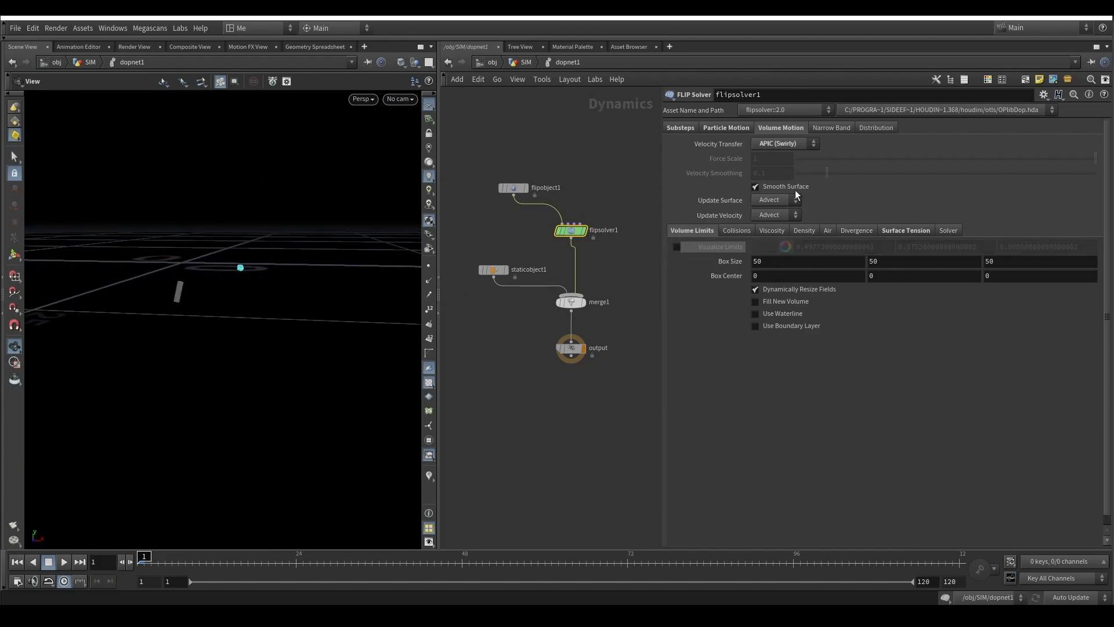
Check flipobject1's particle guide settings and review flipsolver1's Time Scale, Min Substeps and Max Substeps
{"action": "left_click", "coordinate": [558, 189]}
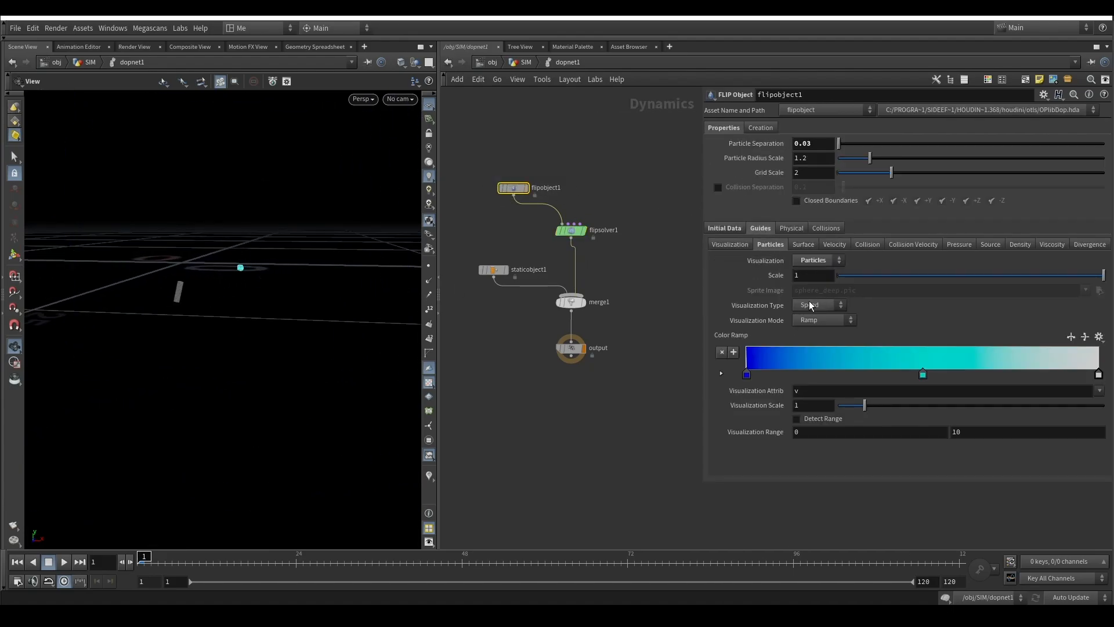
{"action": "left_click", "coordinate": [571, 230]}
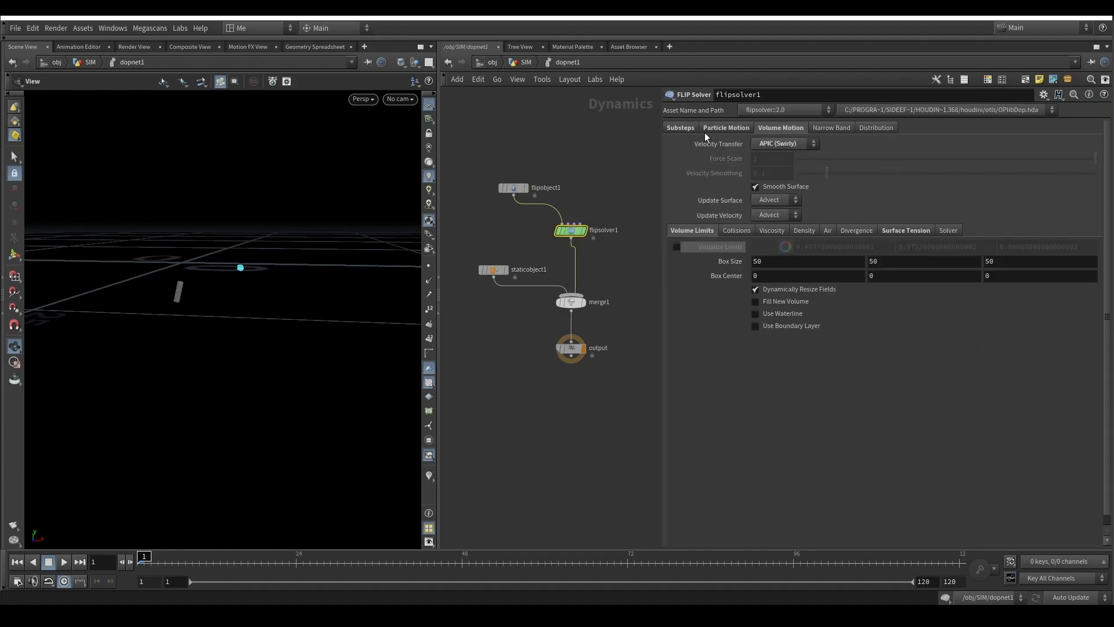
{"action": "left_click", "coordinate": [681, 127]}
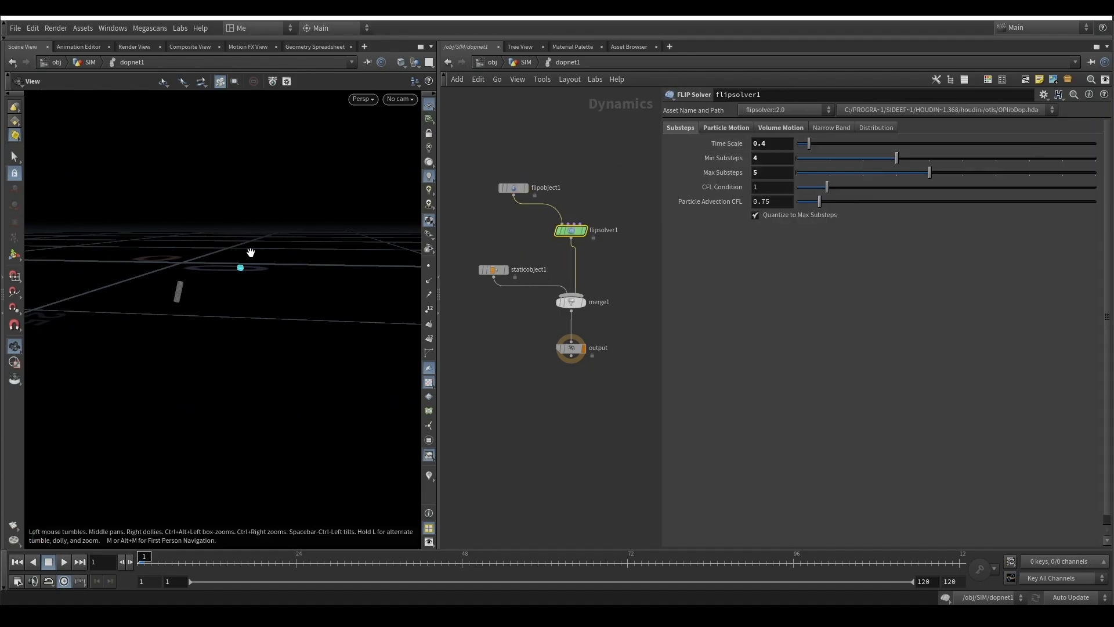
{"action": "left_click_drag", "start_coordinate": [250, 253], "coordinate": [298, 273]}
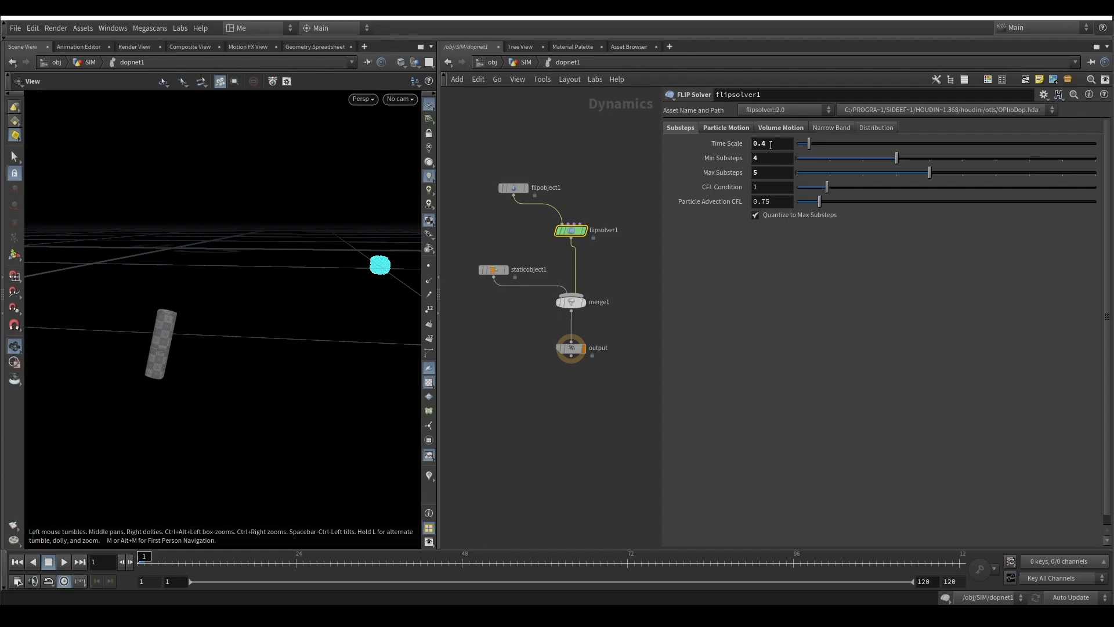
{"action": "left_click_drag", "start_coordinate": [266, 290], "coordinate": [135, 241]}
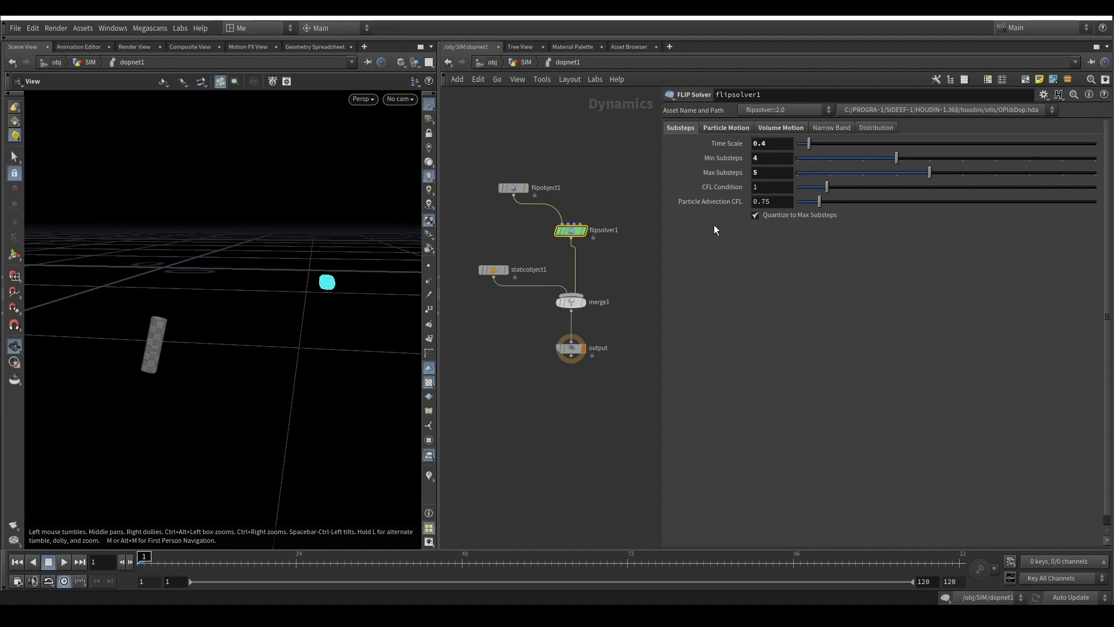
{"action": "left_click", "coordinate": [760, 173]}
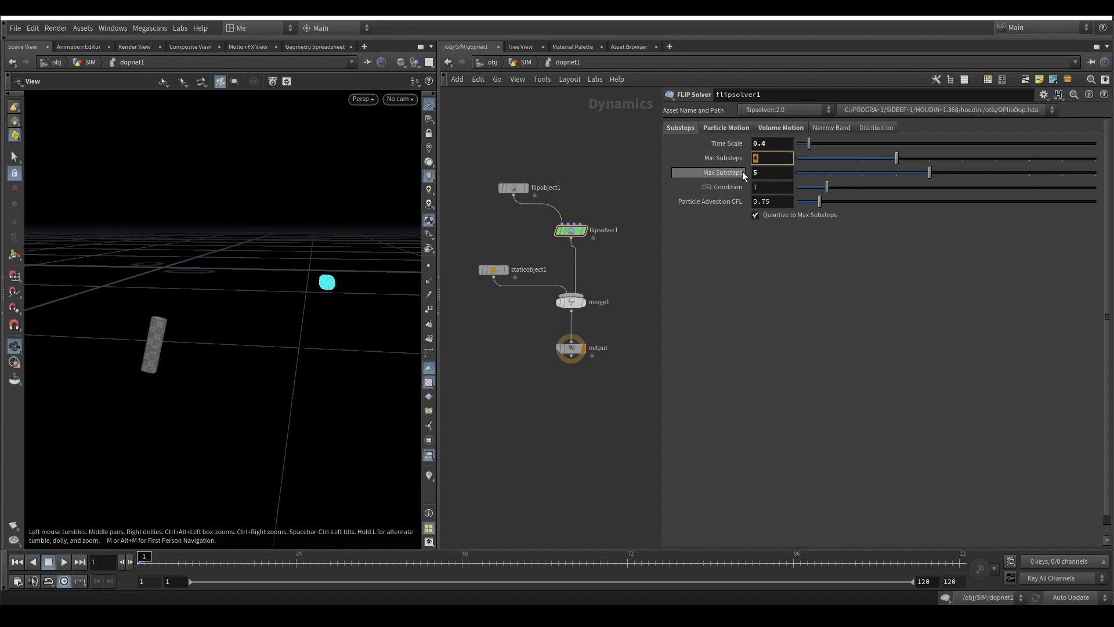
{"action": "key", "text": "Return"}
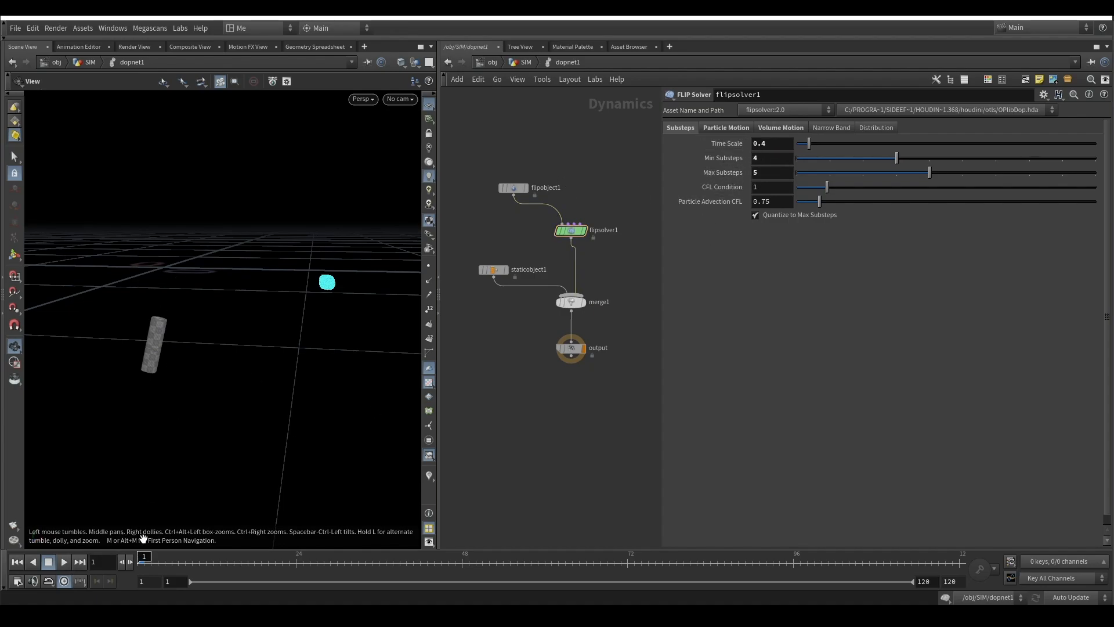
Play the simulation to frame 75 and inspect the fluid sheet around the lipstick up close
{"action": "left_click", "coordinate": [64, 561]}
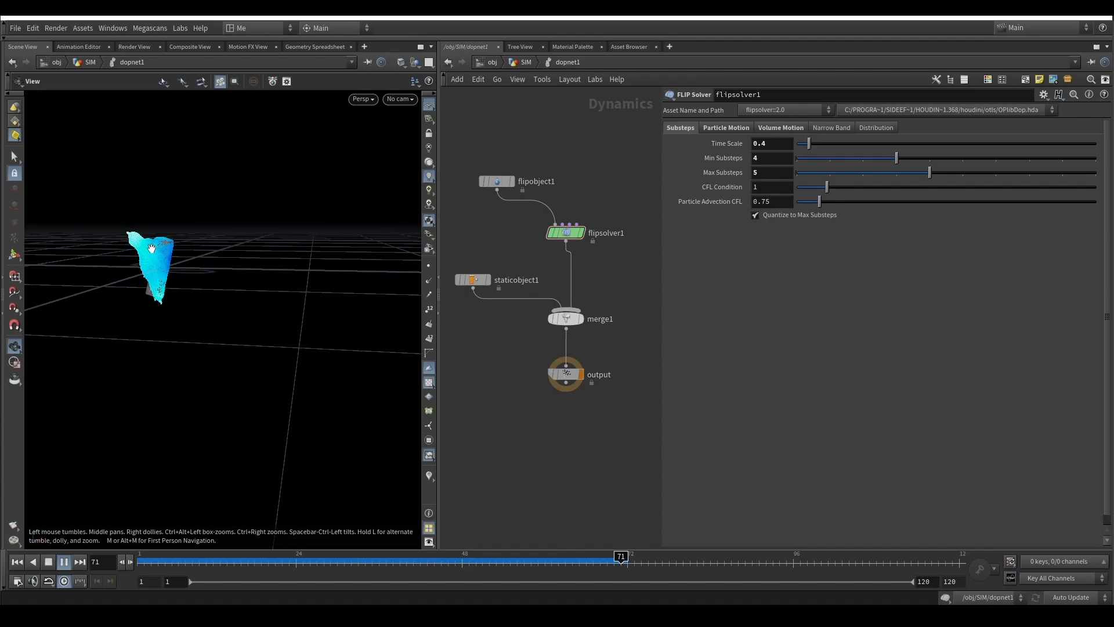
{"action": "left_click", "coordinate": [63, 562]}
{"action": "left_click_drag", "start_coordinate": [139, 240], "coordinate": [255, 241]}
{"action": "middle_click_drag", "start_coordinate": [627, 265], "coordinate": [574, 245]}
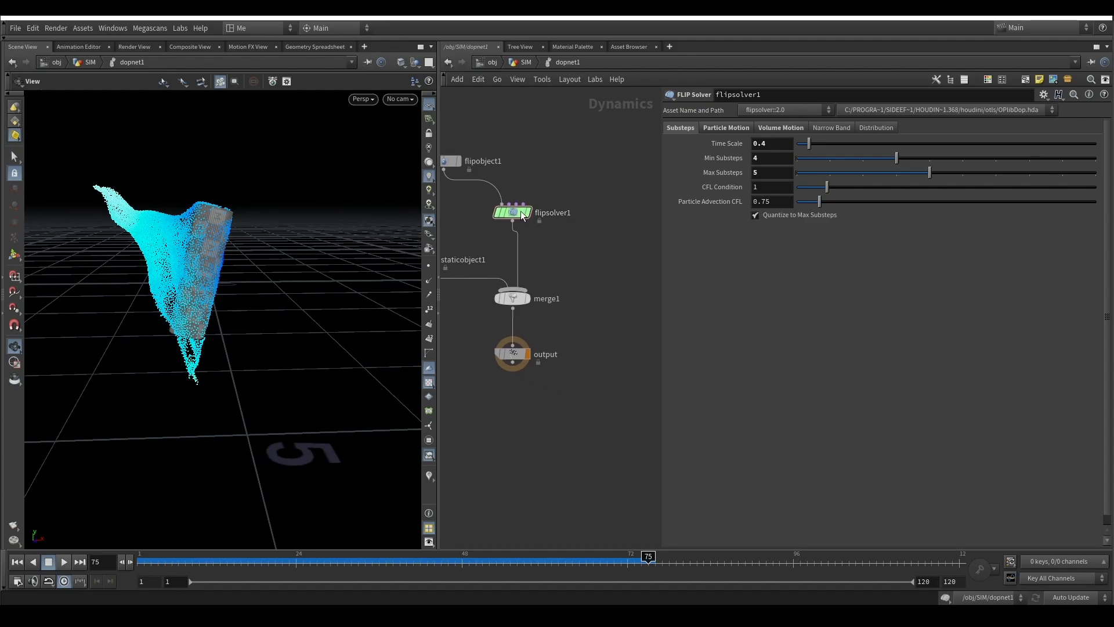
Detach flipsolver1 from the network and insert a new FLIP Solver between flipobject1 and merge1
{"action": "left_click_drag", "start_coordinate": [520, 211], "coordinate": [595, 135]}
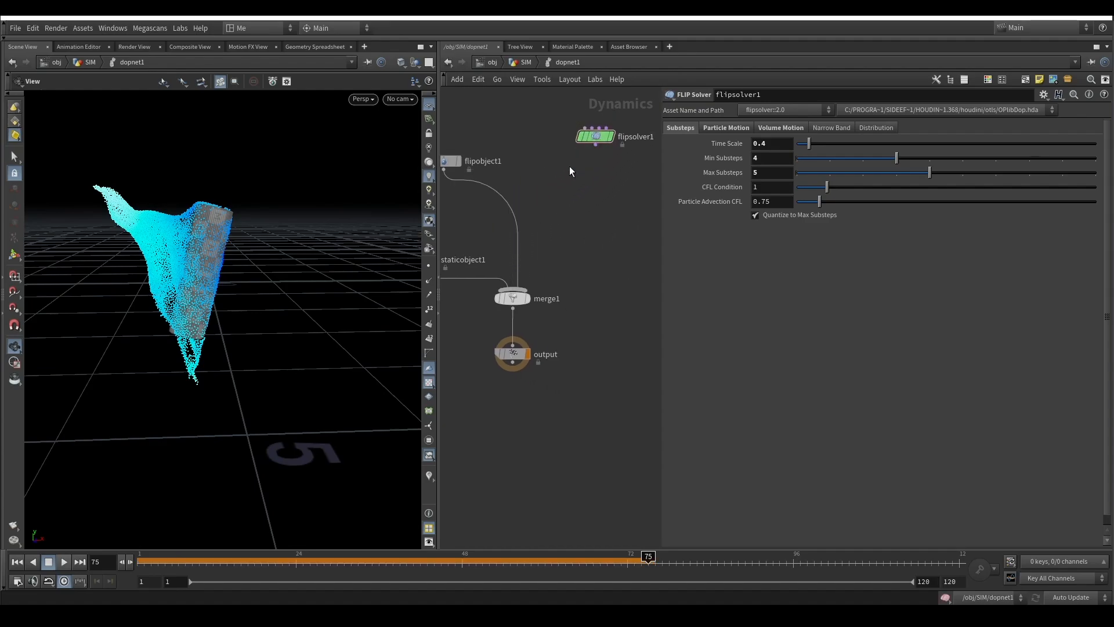
{"action": "scroll", "coordinate": [601, 174], "scroll_direction": "down", "scroll_amount": 4}
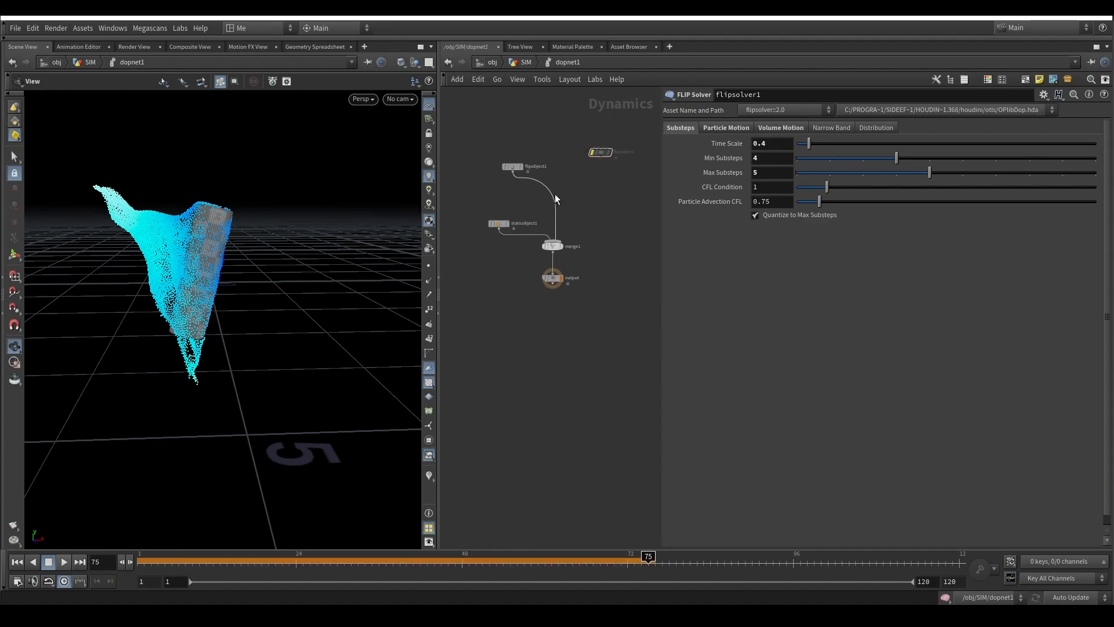
{"action": "key", "text": "Tab"}
{"action": "type", "text": "p"}
{"action": "key", "text": "BackSpace"}
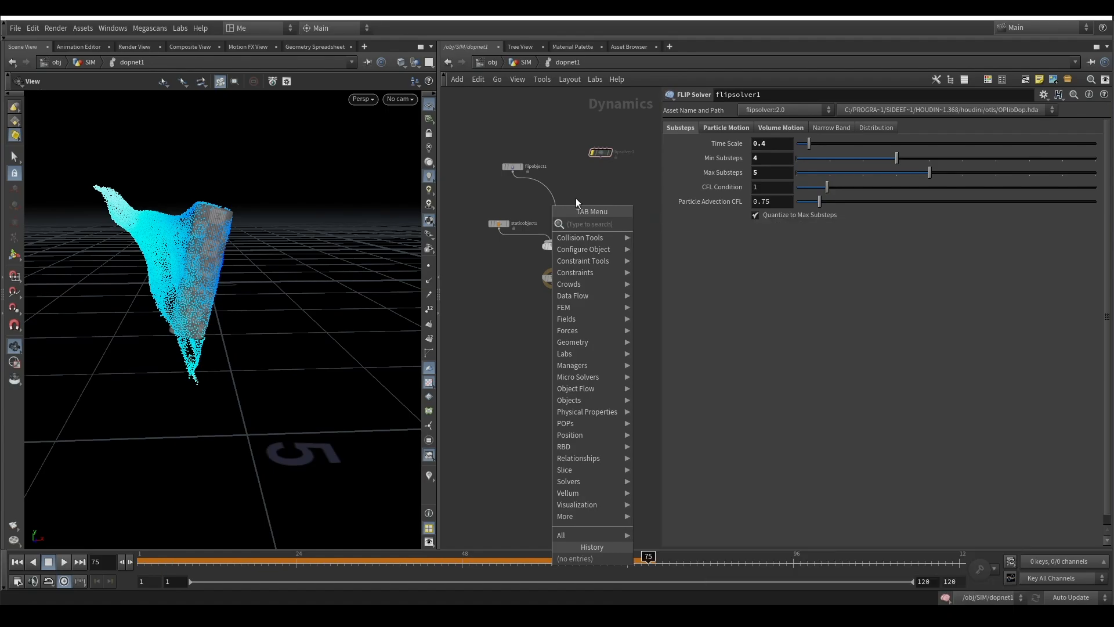
{"action": "type", "text": "flip"}
{"action": "left_click", "coordinate": [663, 233]}
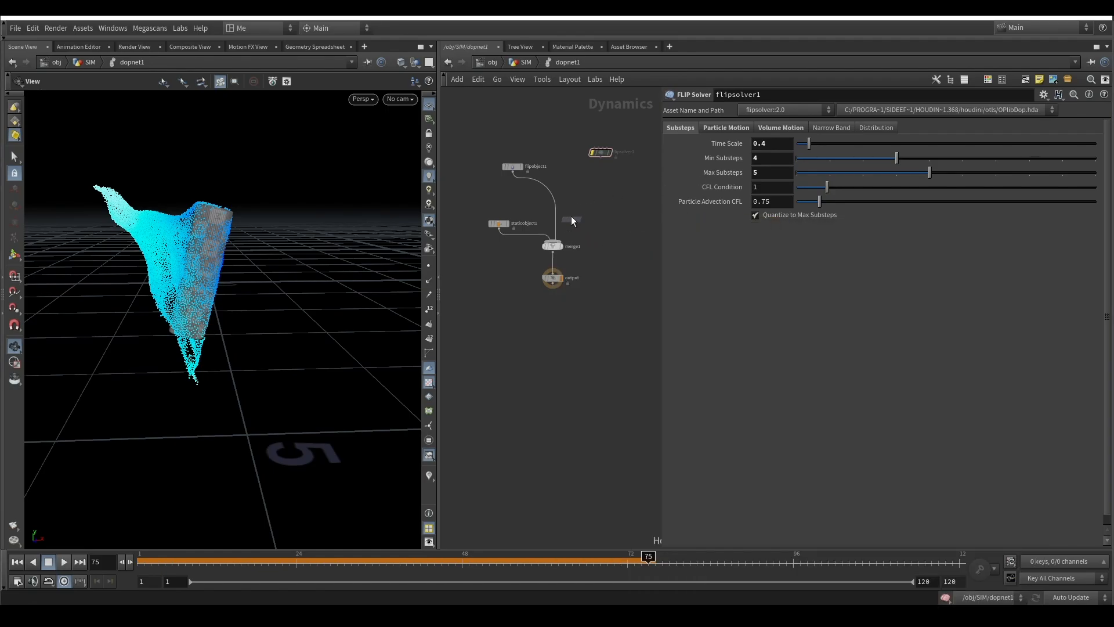
{"action": "left_click", "coordinate": [555, 208]}
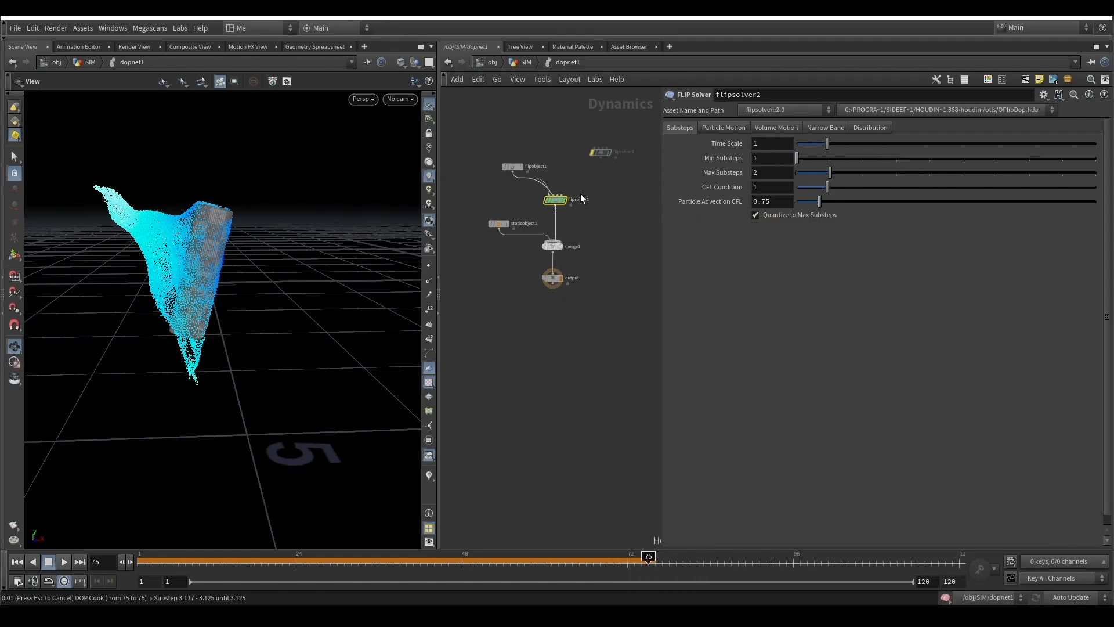
Play the simulation from the first frame with flipsolver2's default settings and return to frame 1
{"action": "left_click", "coordinate": [17, 561]}
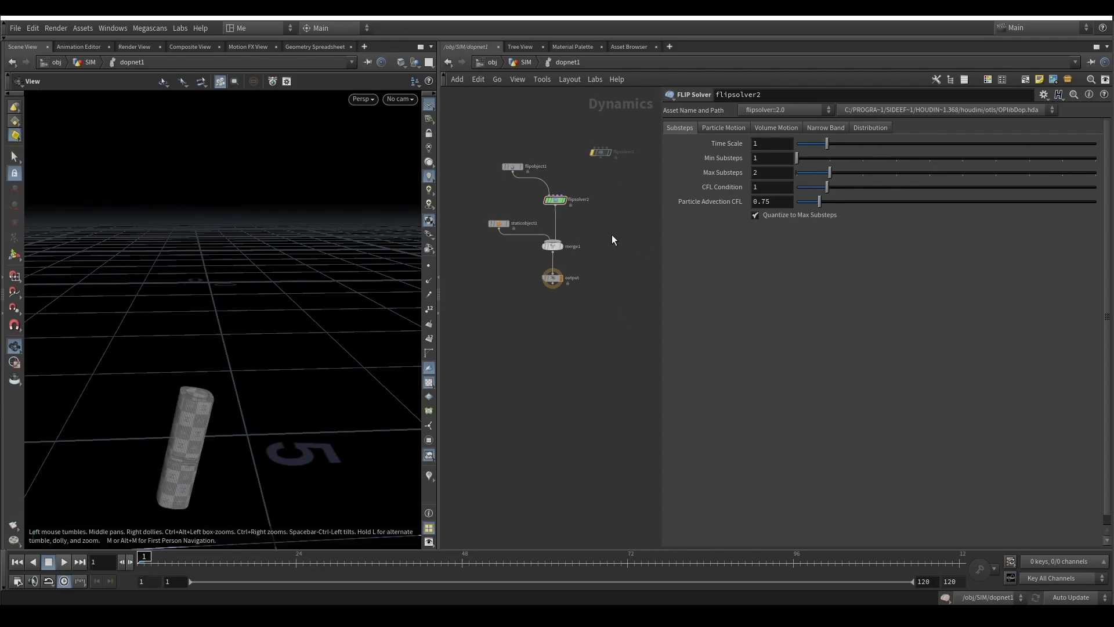
{"action": "left_click", "coordinate": [66, 558]}
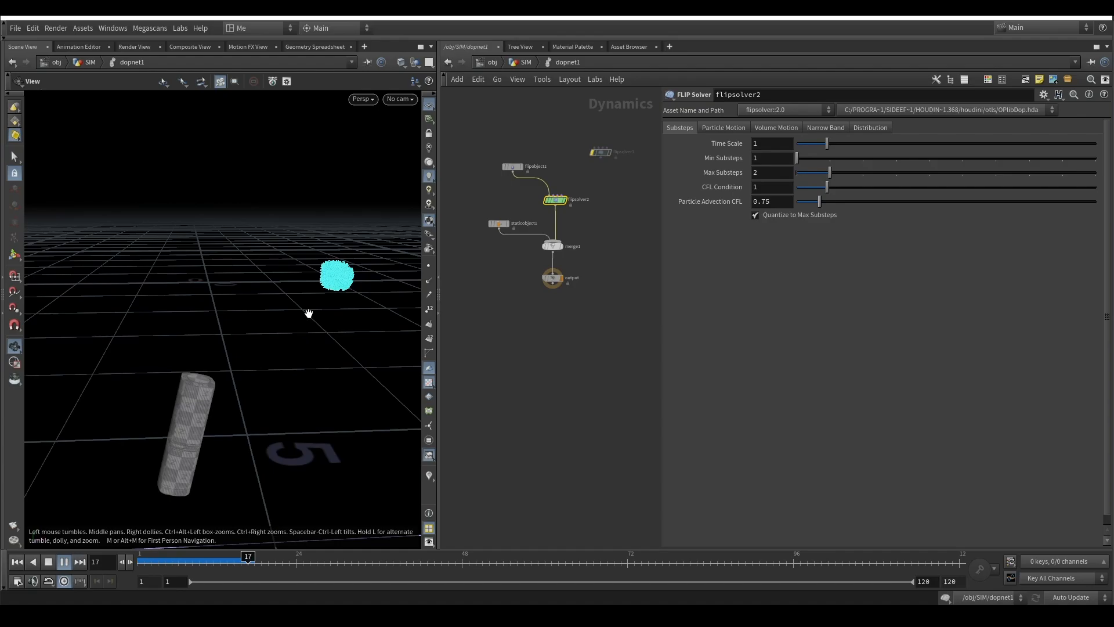
{"action": "left_click", "coordinate": [17, 562]}
Set flipsolver2's Time Scale to 0.4
{"action": "left_click_drag", "start_coordinate": [764, 145], "coordinate": [660, 153]}
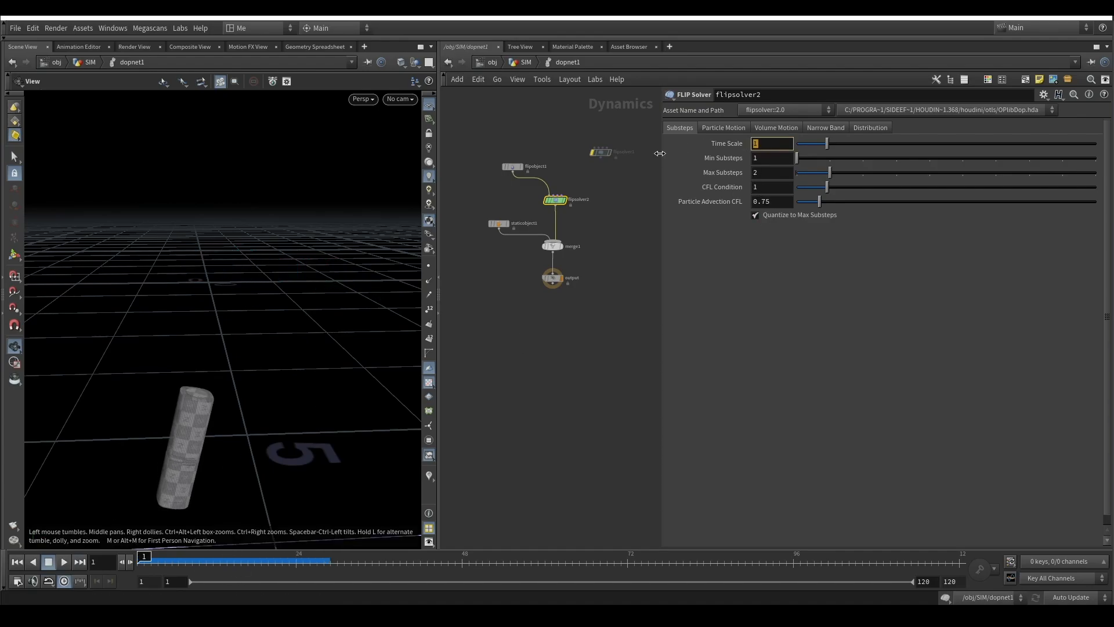
{"action": "type", "text": "0.4"}
{"action": "key", "text": "Return"}
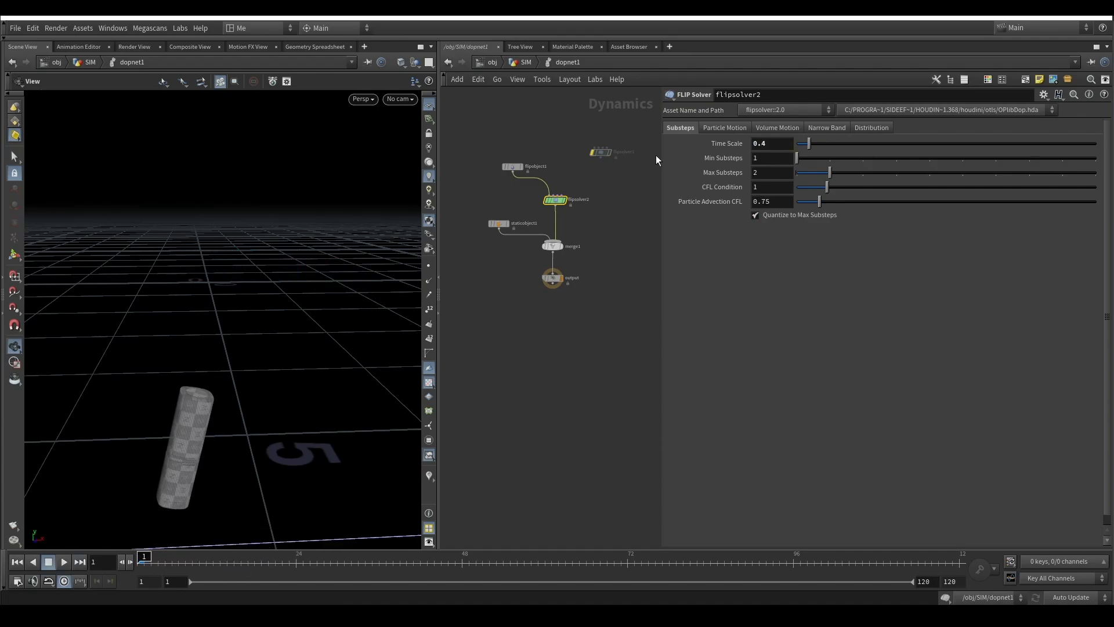
Play the slowed simulation to frame 78 and examine the particle splash around the lipstick from several angles
{"action": "left_click", "coordinate": [66, 564]}
{"action": "scroll", "coordinate": [139, 357], "scroll_direction": "down", "scroll_amount": 5}
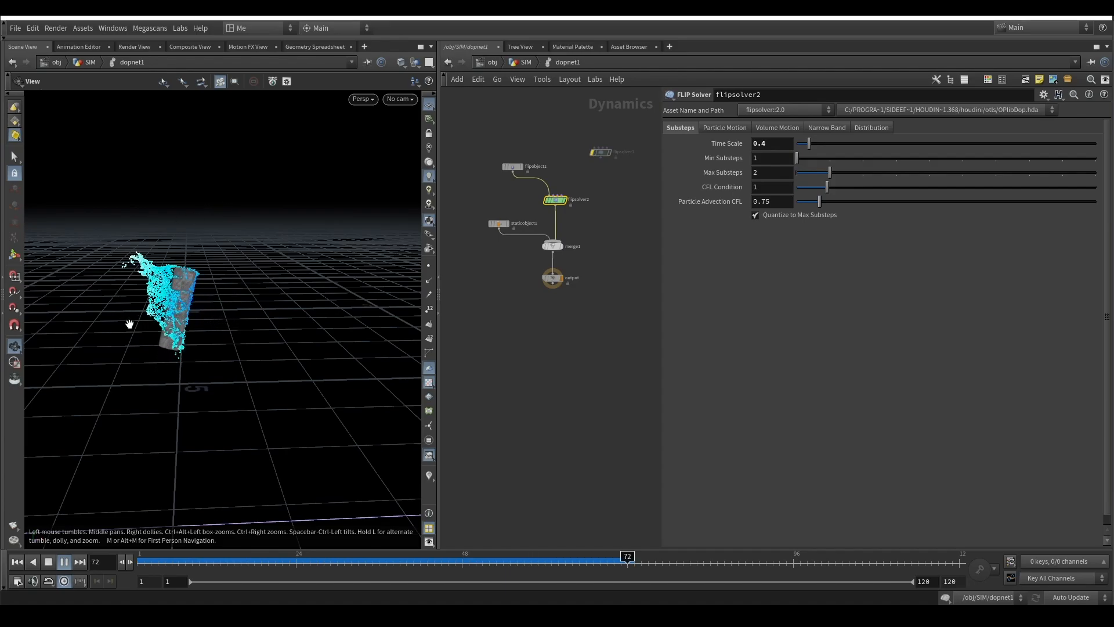
{"action": "left_click", "coordinate": [63, 561]}
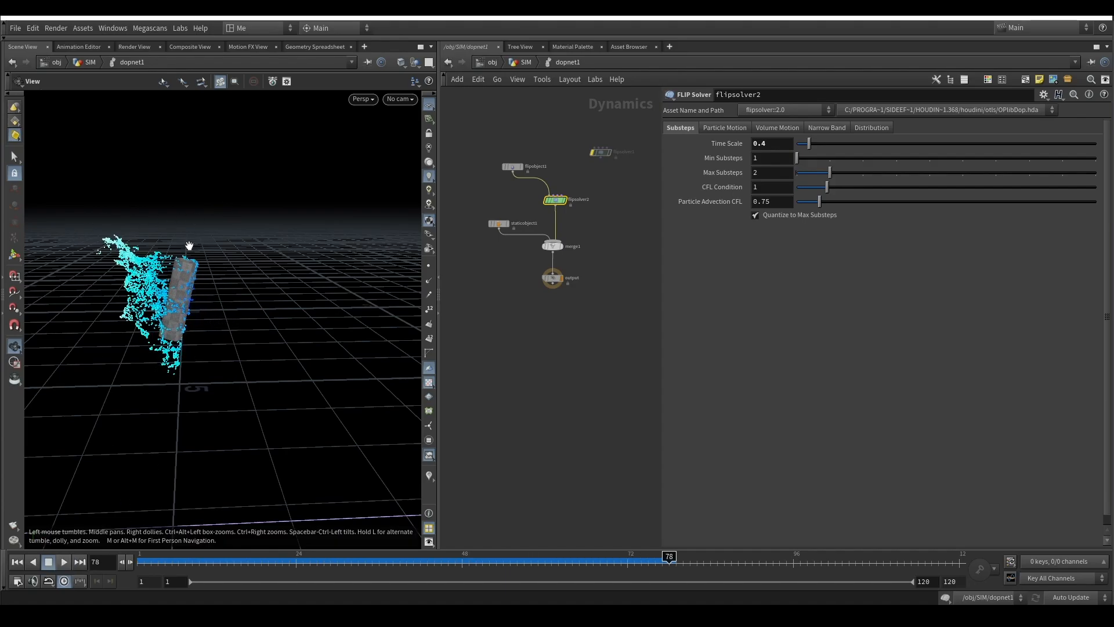
{"action": "left_click_drag", "start_coordinate": [131, 279], "coordinate": [251, 248]}
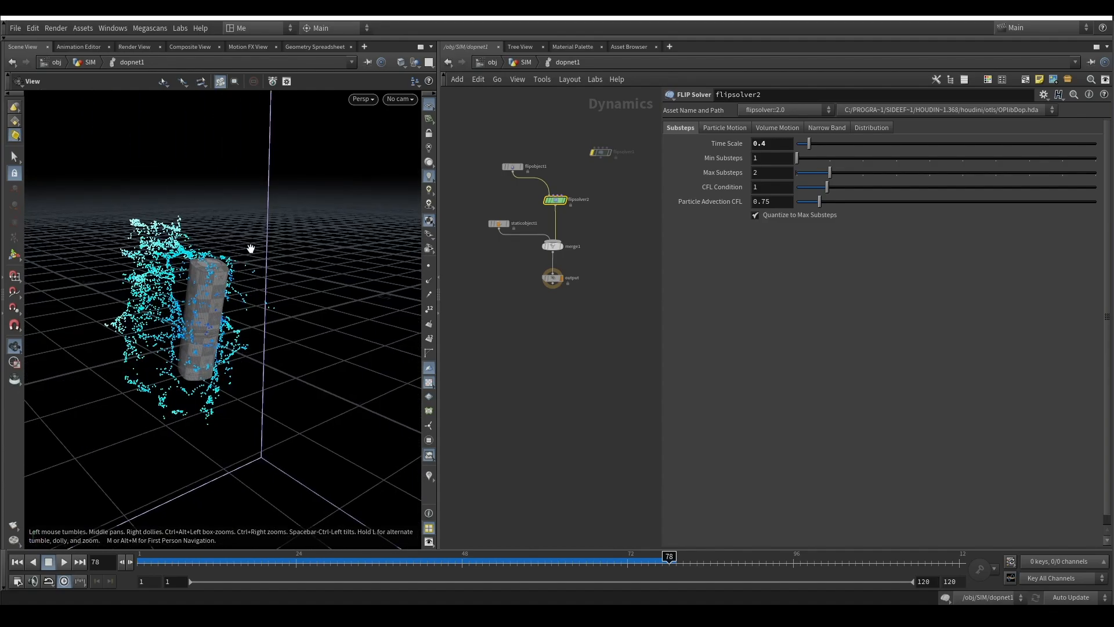
{"action": "left_click_drag", "start_coordinate": [191, 288], "coordinate": [209, 302]}
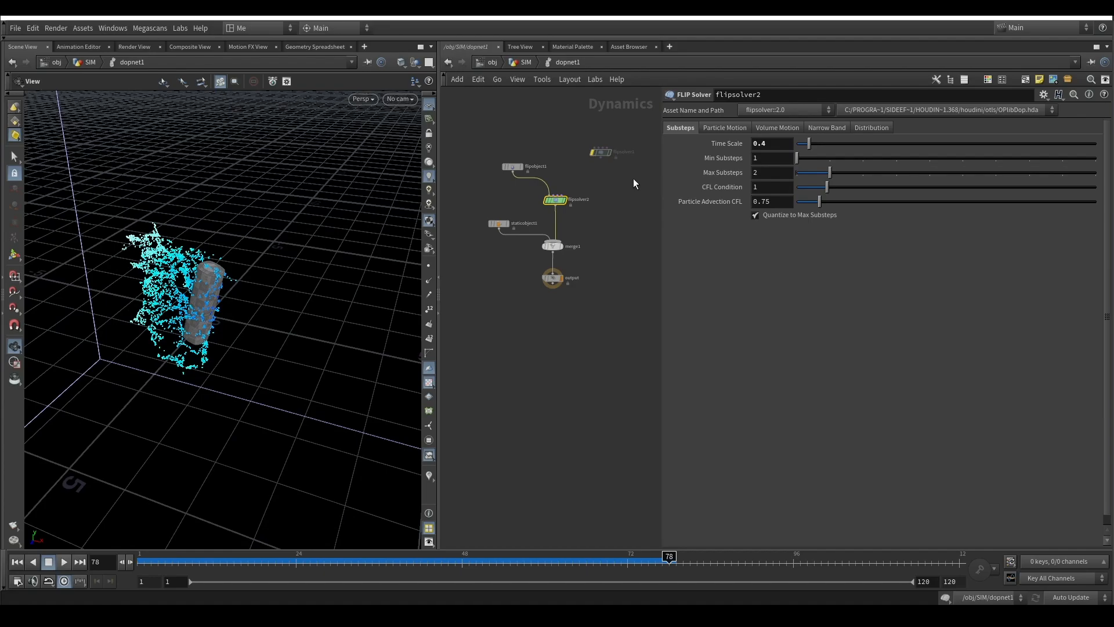
Set flipsolver2's Velocity Transfer to APIC (Swirly) and enable Surface Tension in its volume motion settings
{"action": "left_click", "coordinate": [770, 129]}
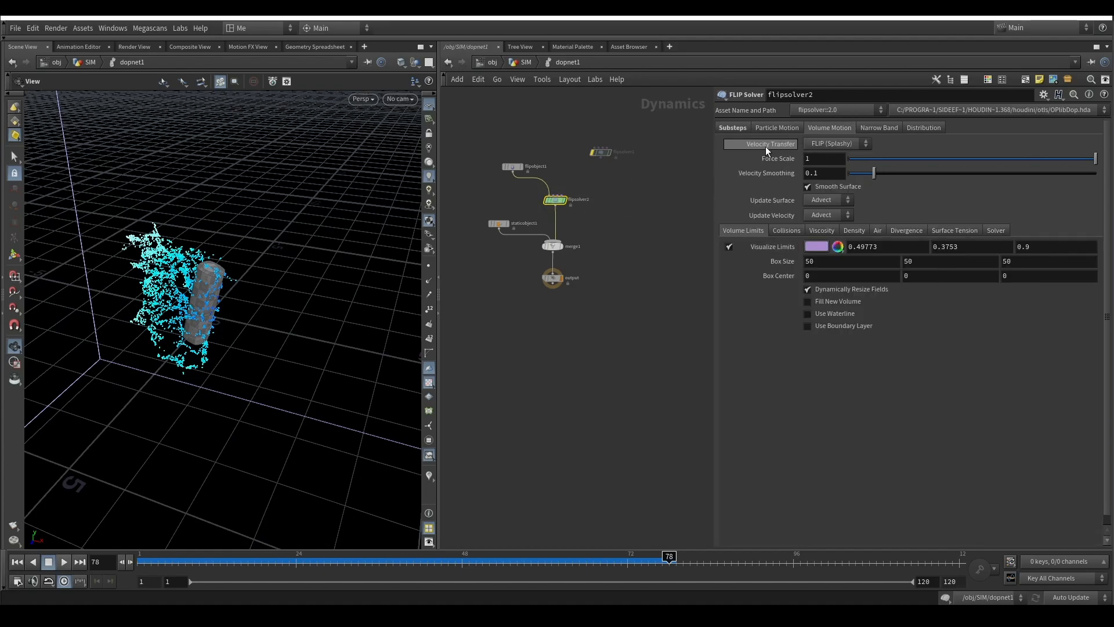
{"action": "left_click", "coordinate": [828, 144]}
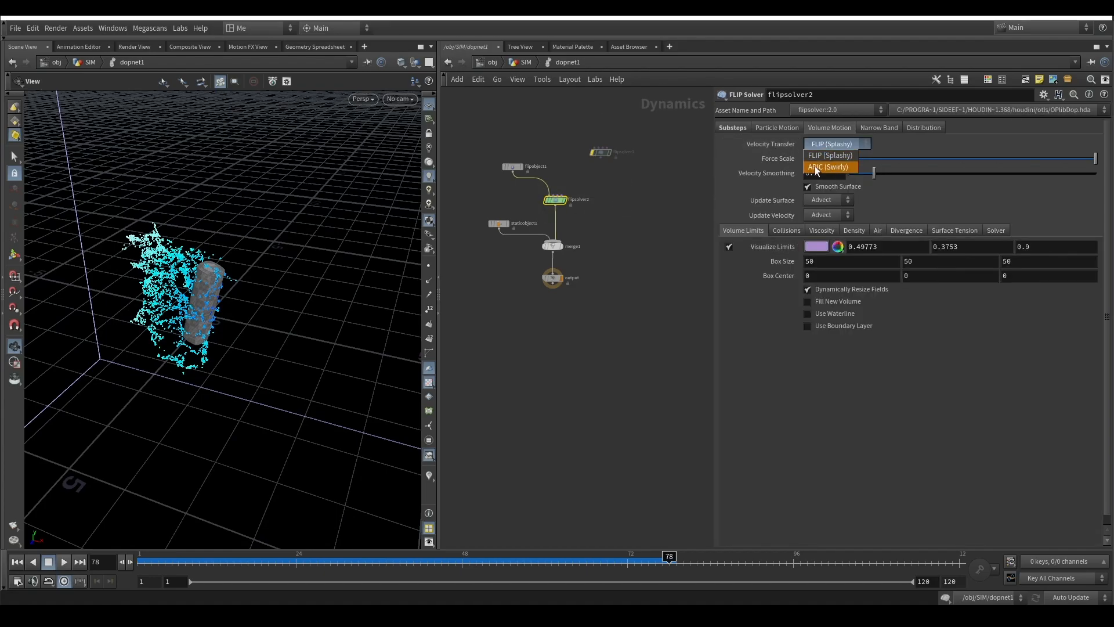
{"action": "left_click", "coordinate": [834, 168]}
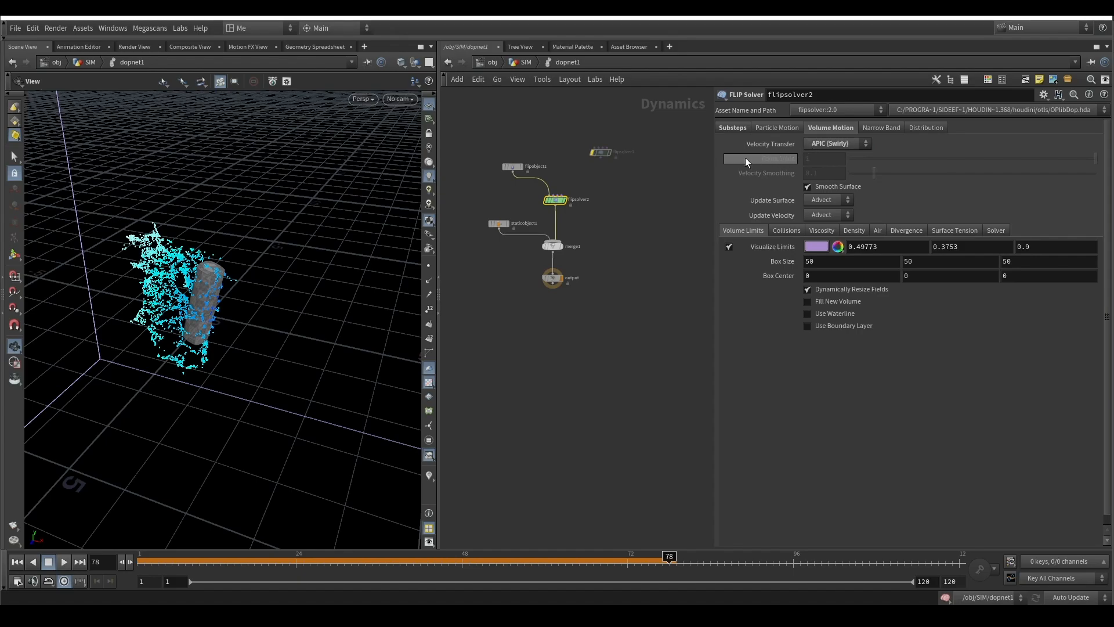
{"action": "left_click", "coordinate": [812, 143]}
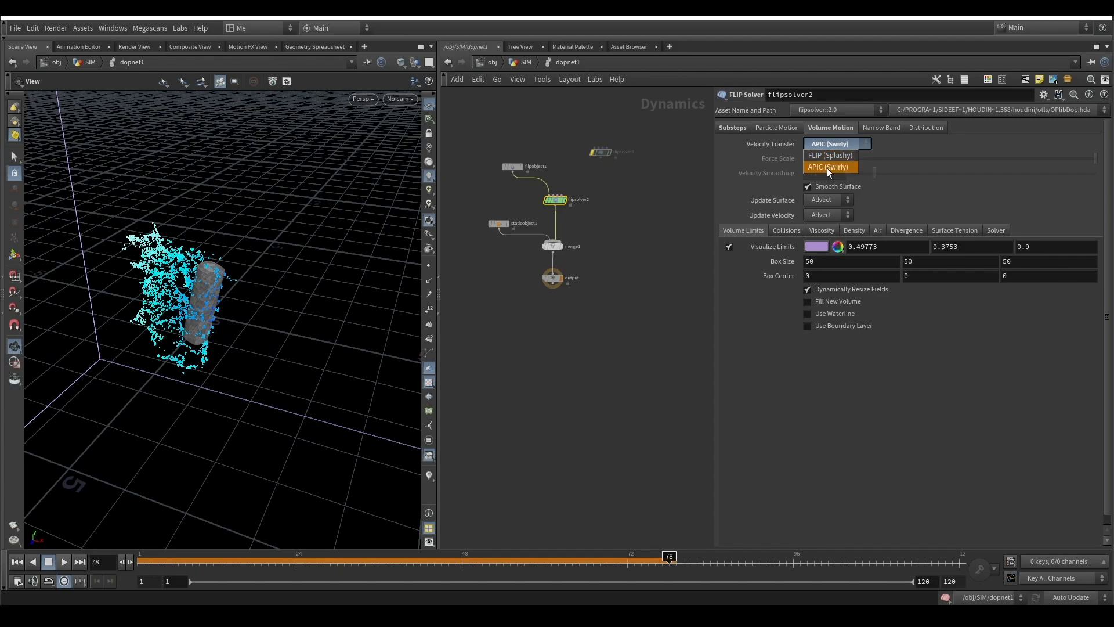
{"action": "left_click", "coordinate": [684, 171]}
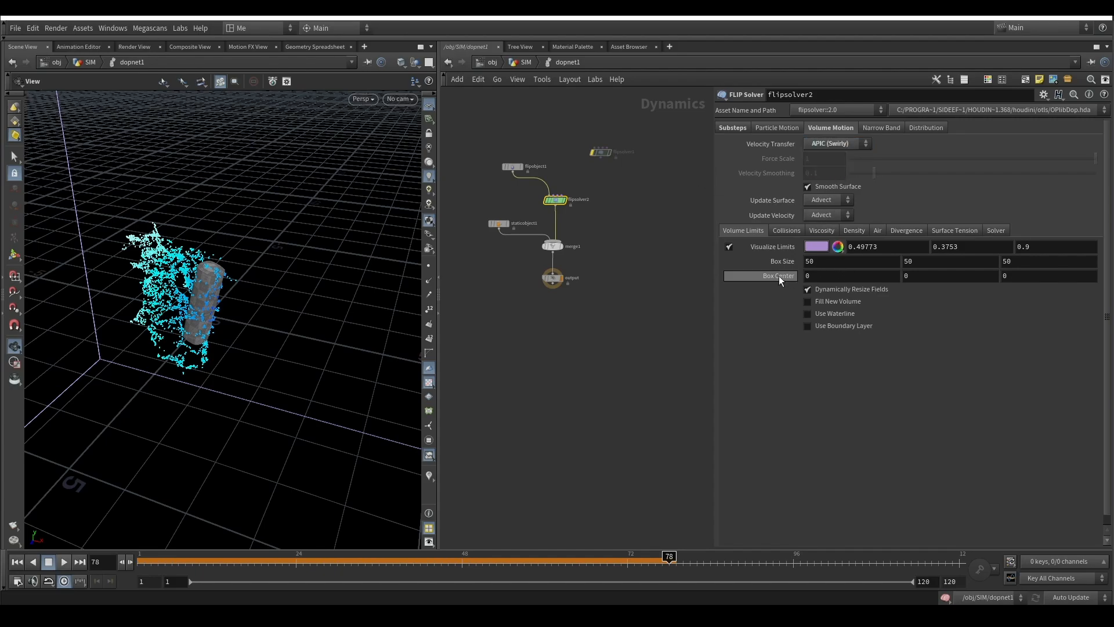
{"action": "left_click", "coordinate": [954, 230]}
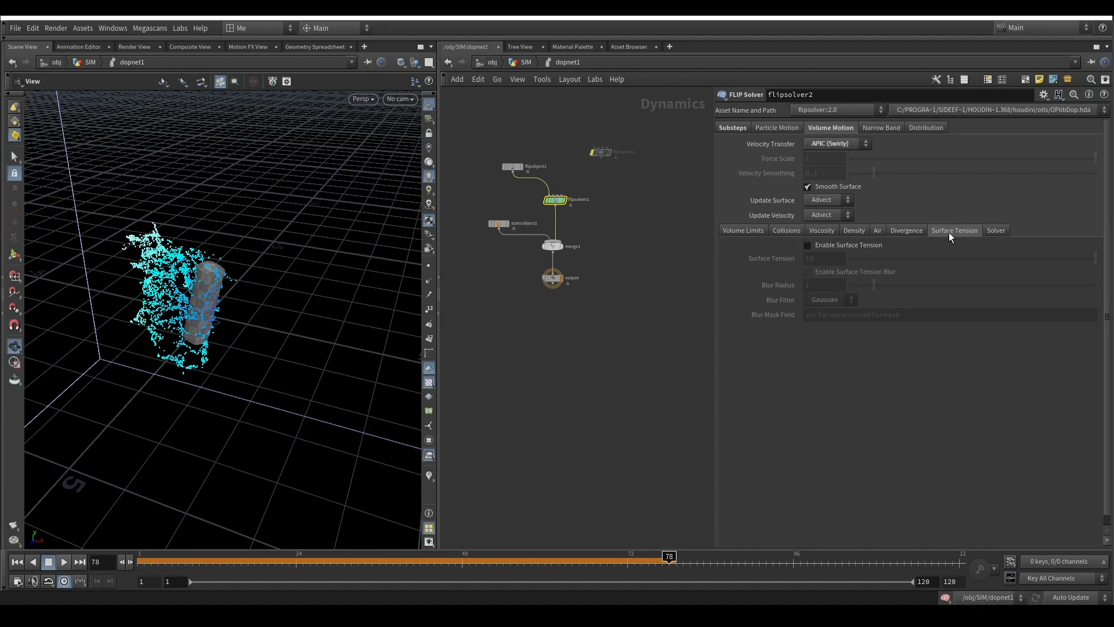
{"action": "left_click", "coordinate": [828, 245]}
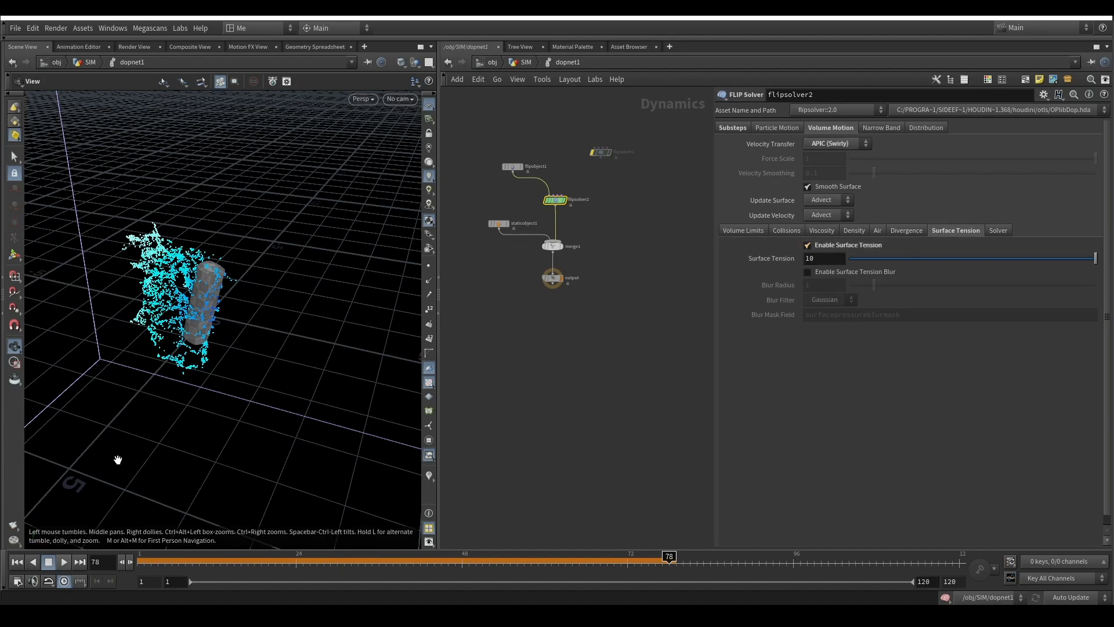
Rerun the simulation from the first frame and inspect the particles around the lipstick at frame 82
{"action": "left_click", "coordinate": [18, 563]}
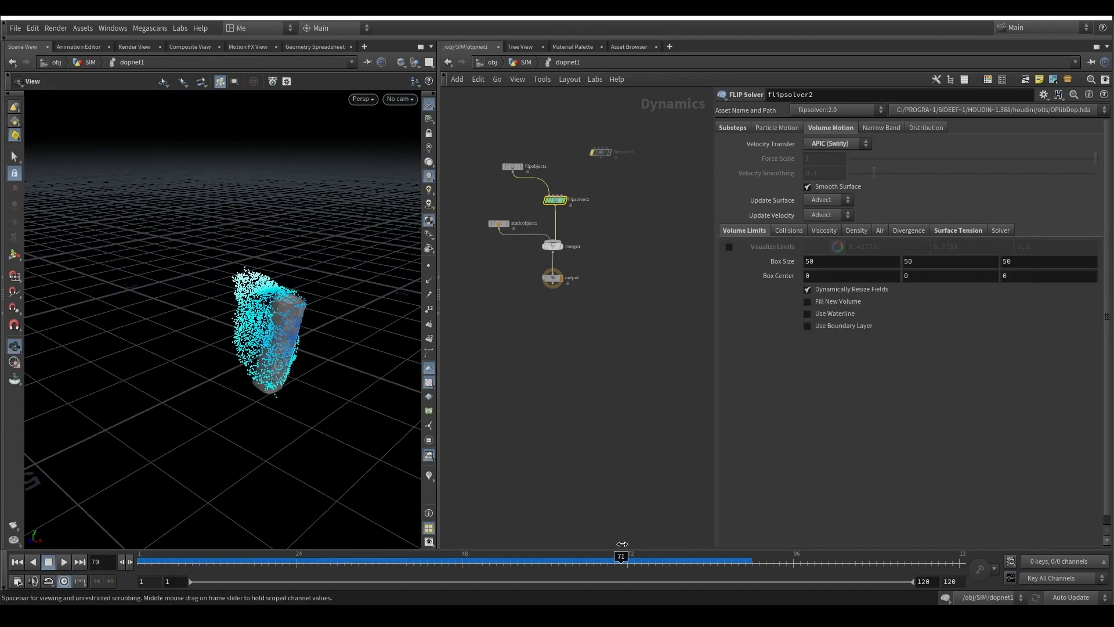
{"action": "left_click_drag", "start_coordinate": [279, 302], "coordinate": [268, 242]}
{"action": "left_click_drag", "start_coordinate": [226, 406], "coordinate": [228, 363]}
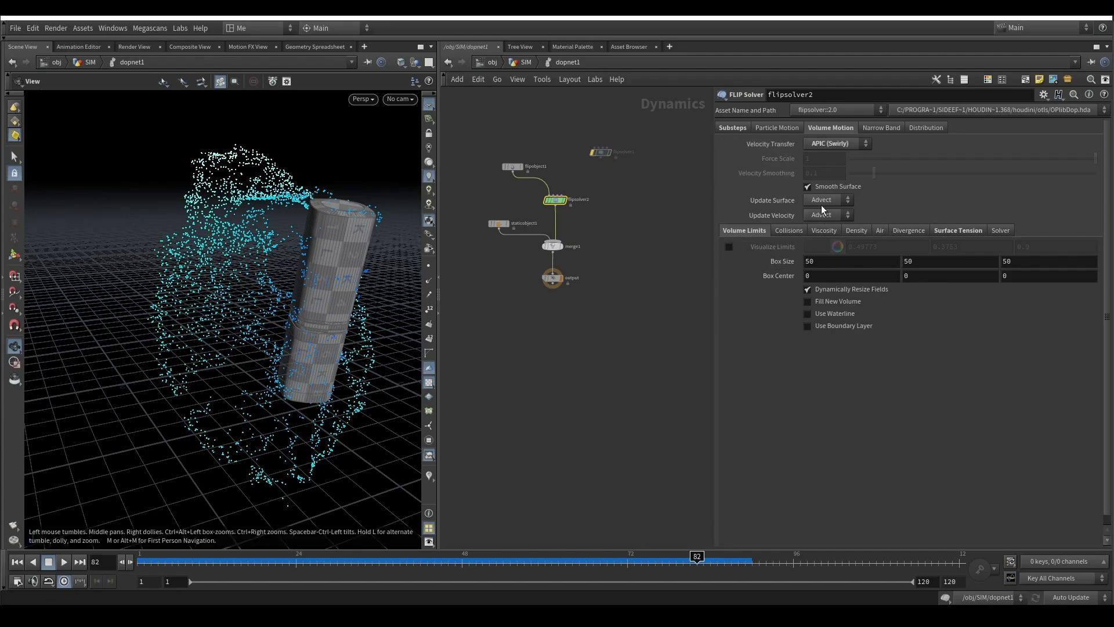
Review the Reseeding and Separation settings in flipsolver2's particle motion
{"action": "left_click", "coordinate": [778, 127]}
{"action": "left_click", "coordinate": [773, 213]}
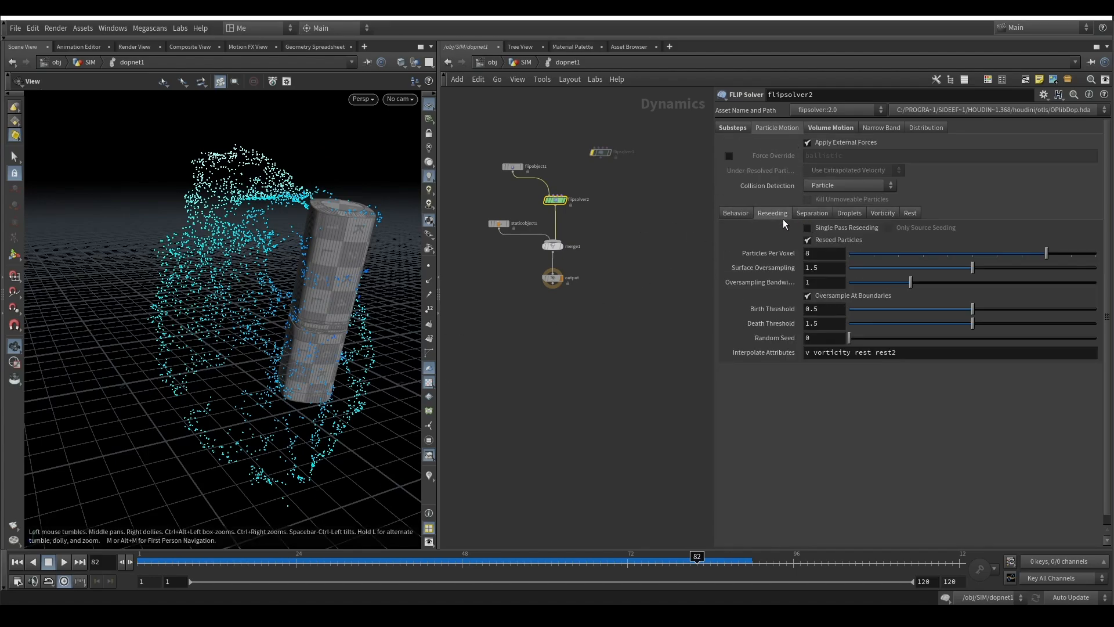
{"action": "left_click", "coordinate": [815, 213]}
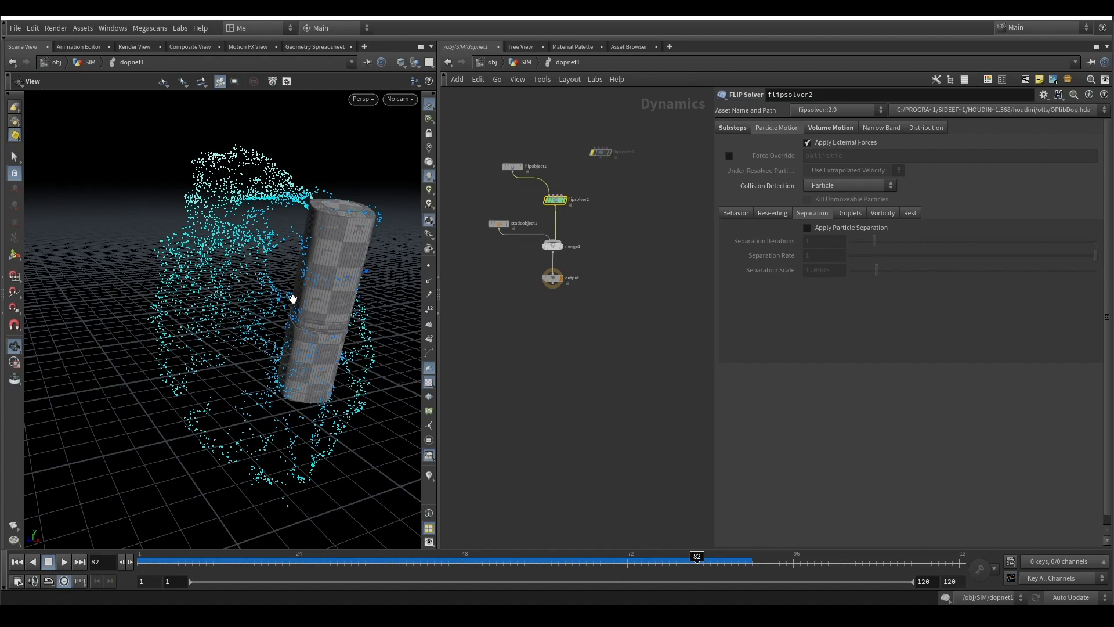
Enable Apply Particle Separation on flipsolver2, rerun the simulation from the first frame, and inspect the particles at frame 78
{"action": "left_click", "coordinate": [807, 228]}
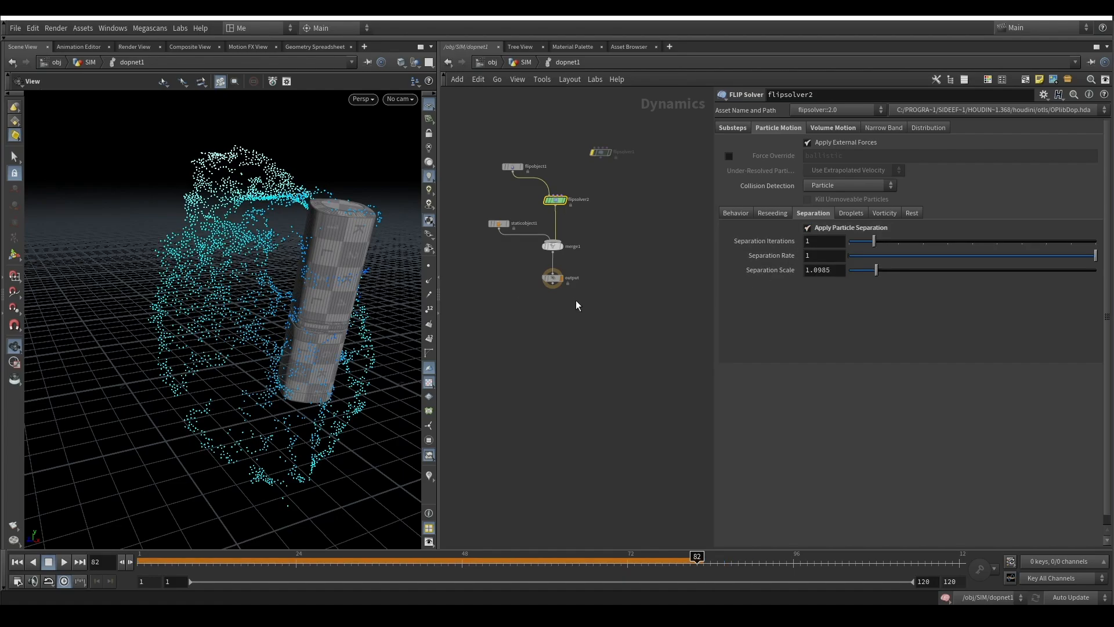
{"action": "left_click", "coordinate": [17, 562]}
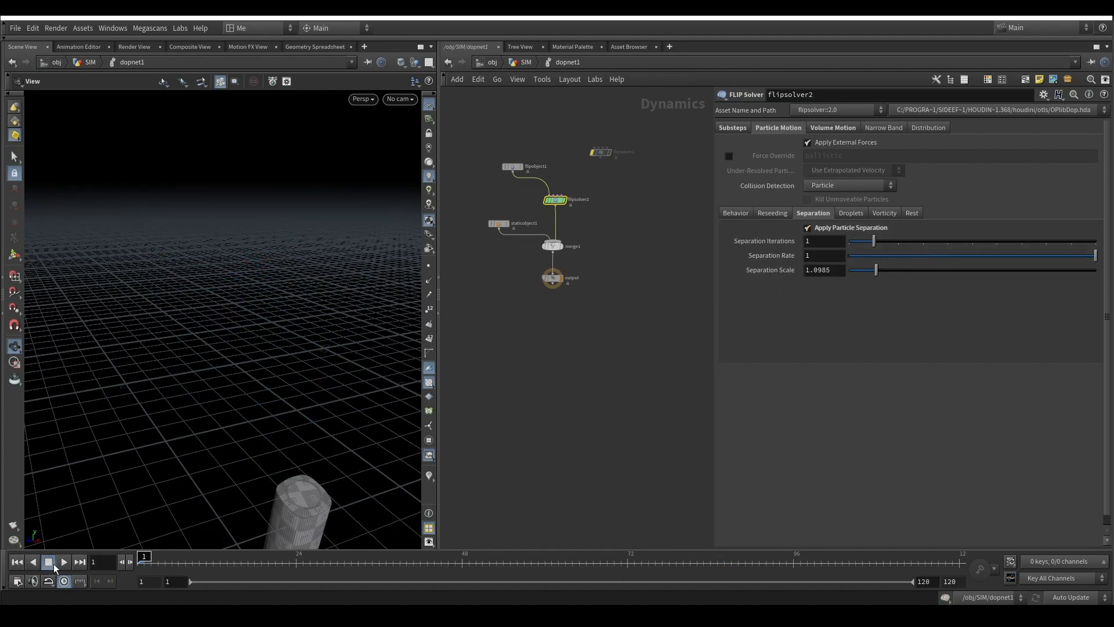
{"action": "left_click", "coordinate": [63, 561]}
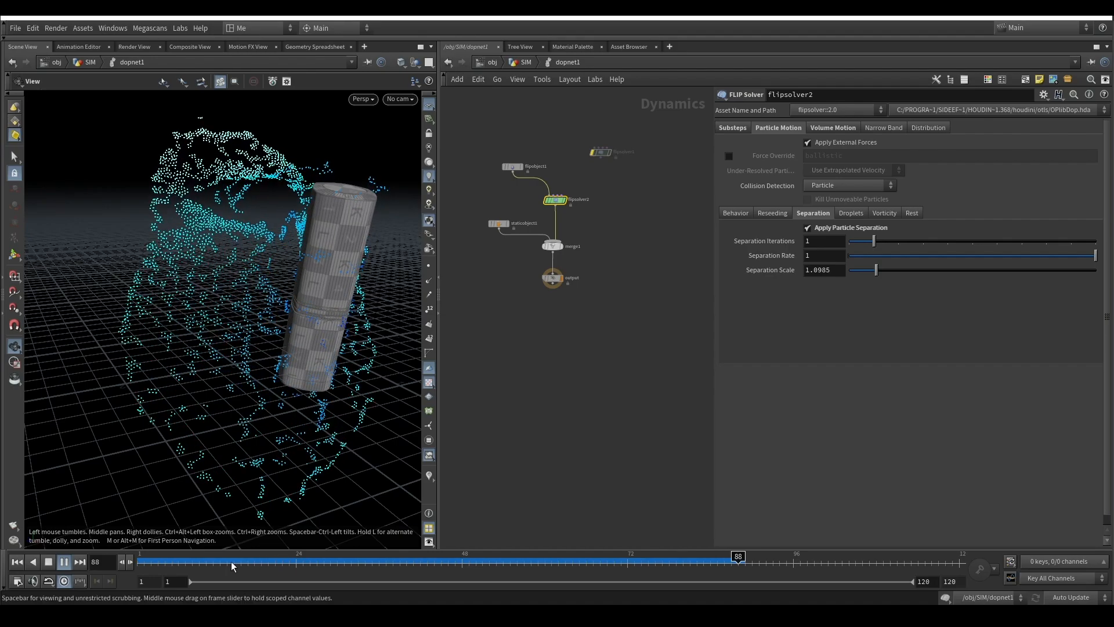
{"action": "left_click", "coordinate": [296, 557]}
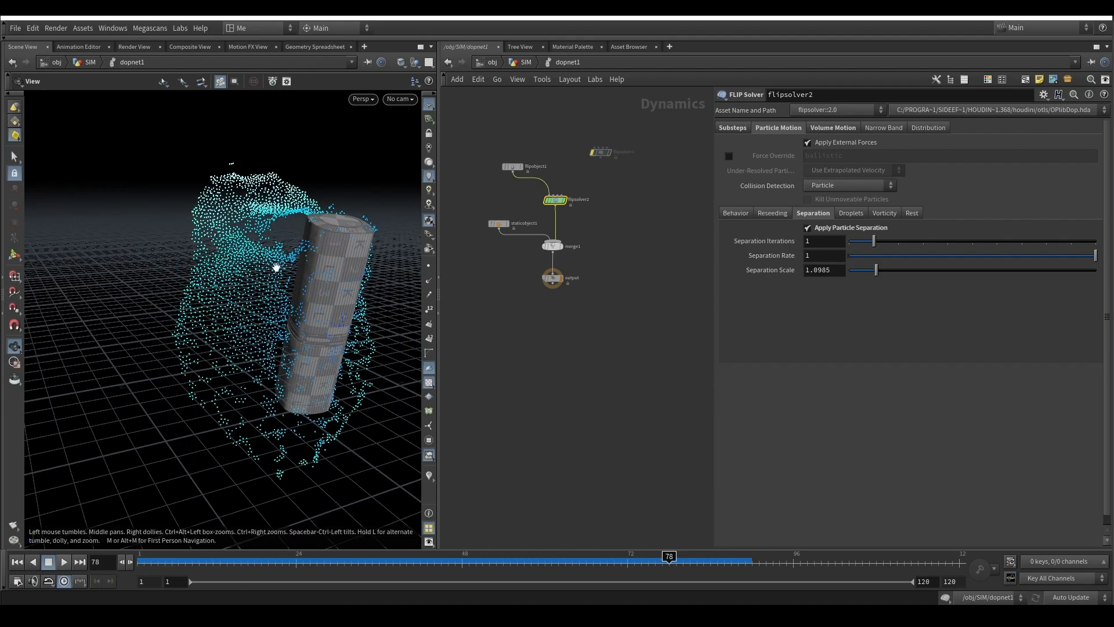
Set flipsolver2's Particles Per Voxel to 20 in the reseeding settings and run the simulation to frame 82
{"action": "left_click", "coordinate": [772, 213]}
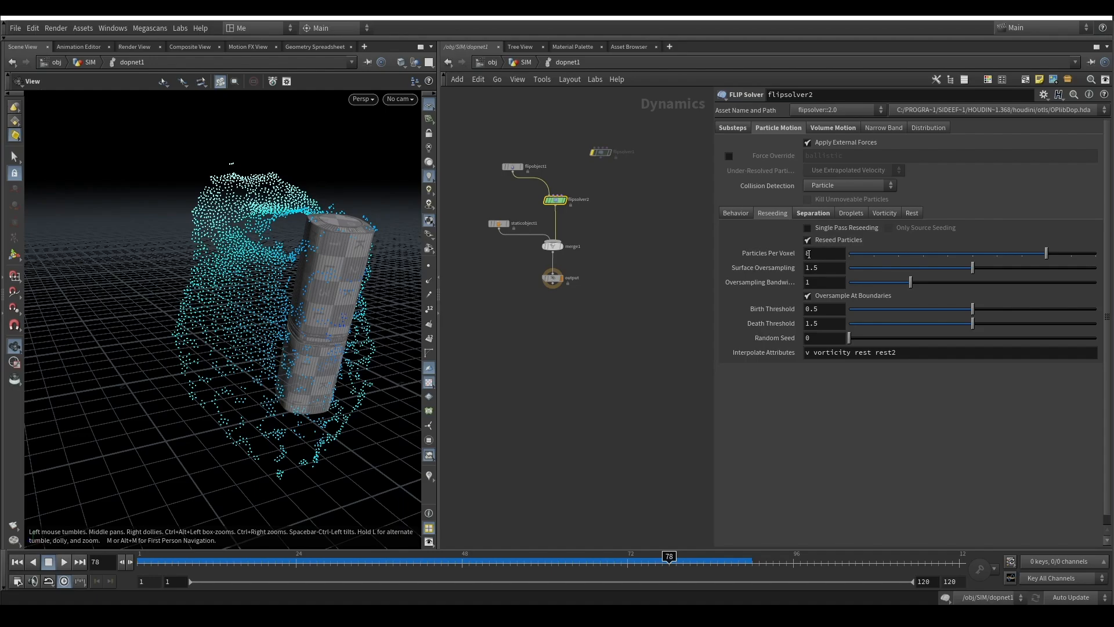
{"action": "left_click_drag", "start_coordinate": [814, 254], "coordinate": [741, 263]}
{"action": "type", "text": "20"}
{"action": "key", "text": "Return"}
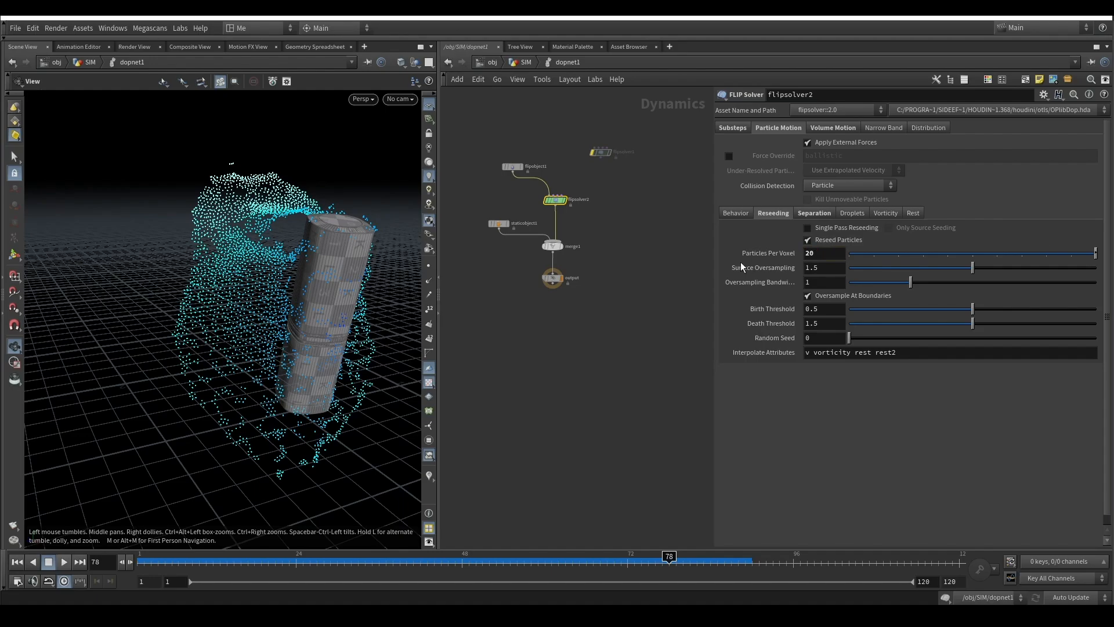
{"action": "left_click", "coordinate": [64, 562]}
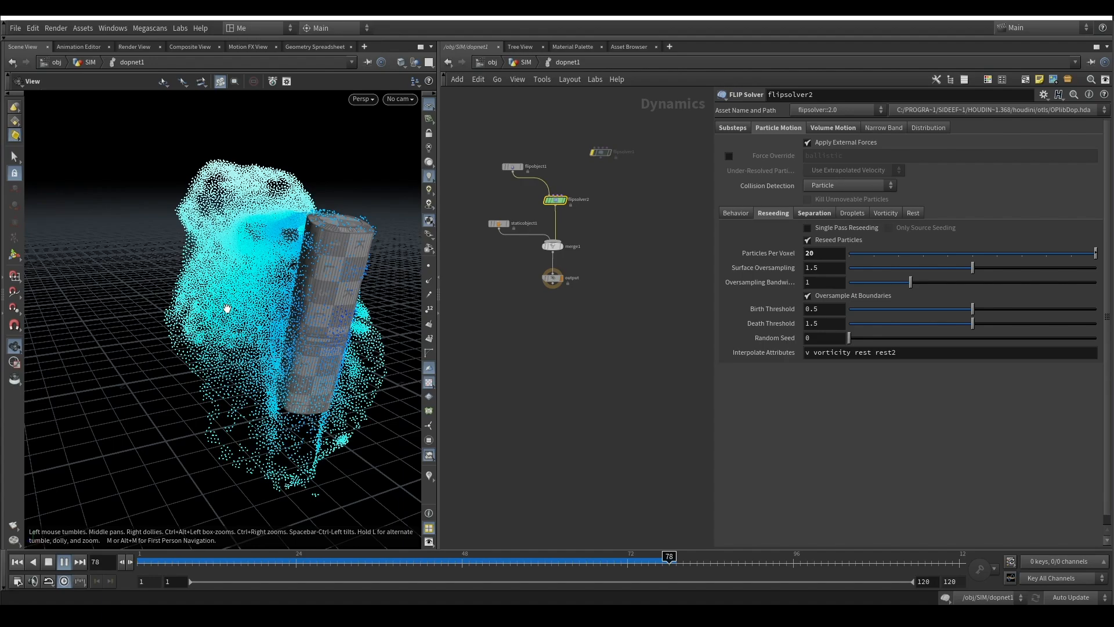
{"action": "left_click", "coordinate": [64, 564]}
{"action": "mouse_move", "coordinate": [271, 273]}
{"action": "left_mouse_down"}
{"action": "mouse_move", "coordinate": [273, 256]}
{"action": "mouse_move", "coordinate": [273, 290]}
{"action": "left_mouse_up"}
Set flipsolver2's Separation Rate to 0.1 and rerun the simulation from the first frame to frame 100
{"action": "left_click", "coordinate": [814, 213]}
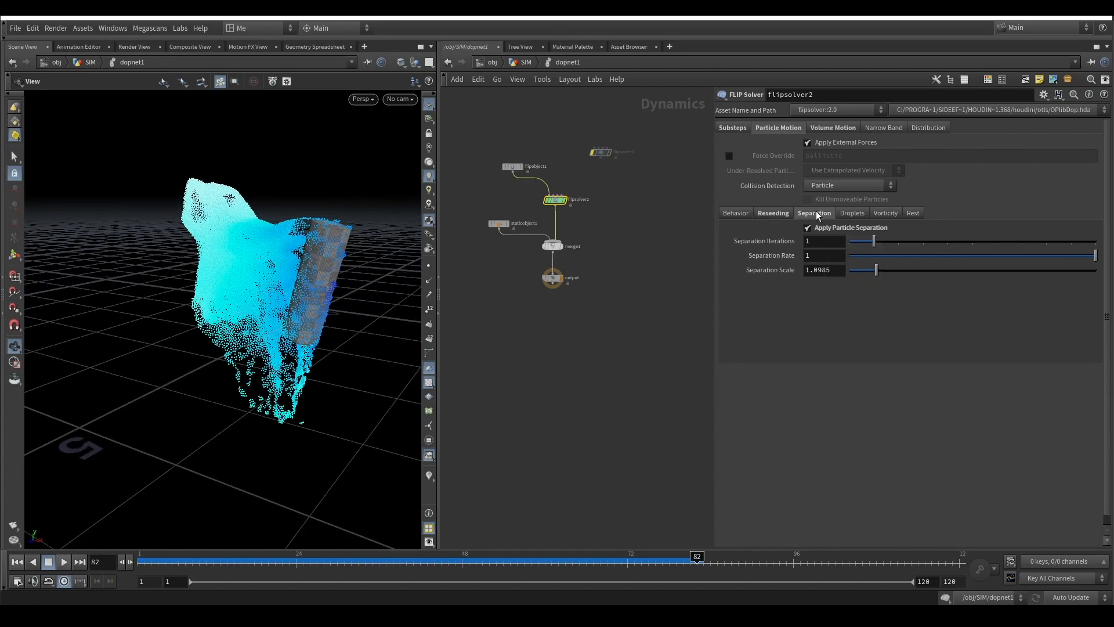
{"action": "left_click", "coordinate": [774, 213]}
{"action": "left_click", "coordinate": [810, 216]}
{"action": "left_click", "coordinate": [780, 214]}
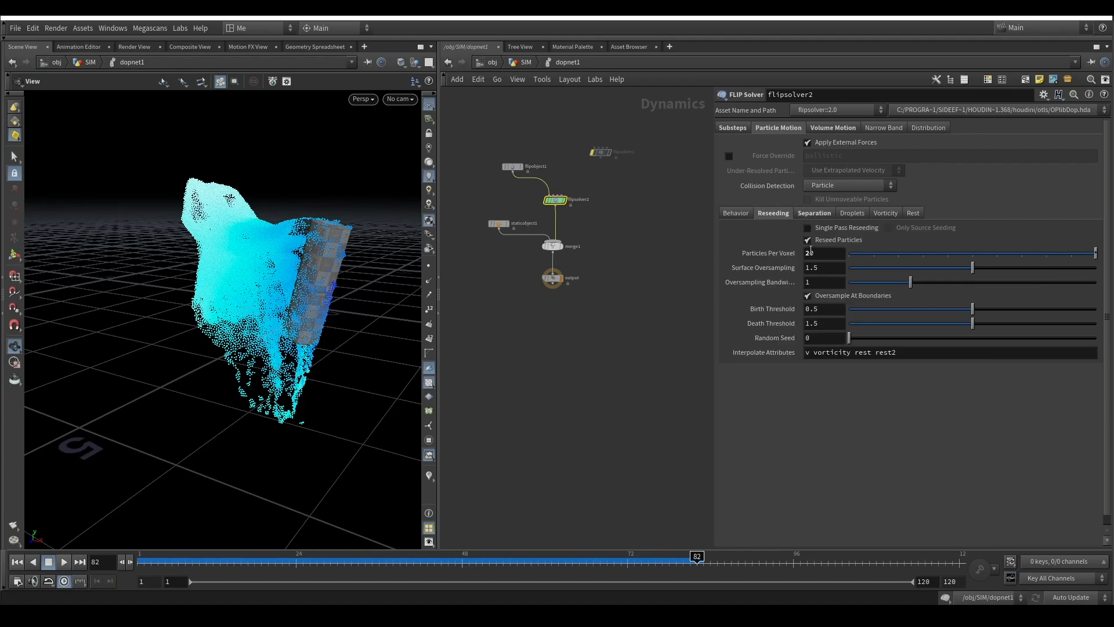
{"action": "left_click", "coordinate": [814, 213]}
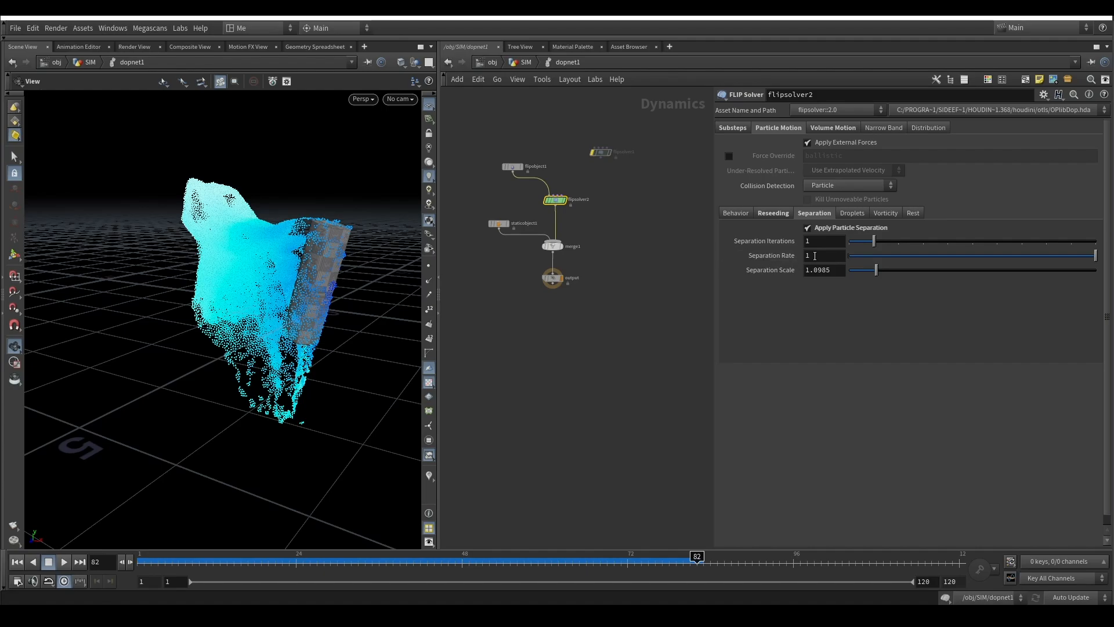
{"action": "left_click", "coordinate": [823, 255]}
{"action": "mouse_move", "coordinate": [279, 263]}
{"action": "left_mouse_down"}
{"action": "mouse_move", "coordinate": [197, 290]}
{"action": "mouse_move", "coordinate": [282, 270]}
{"action": "left_mouse_up"}
{"action": "left_click", "coordinate": [828, 256]}
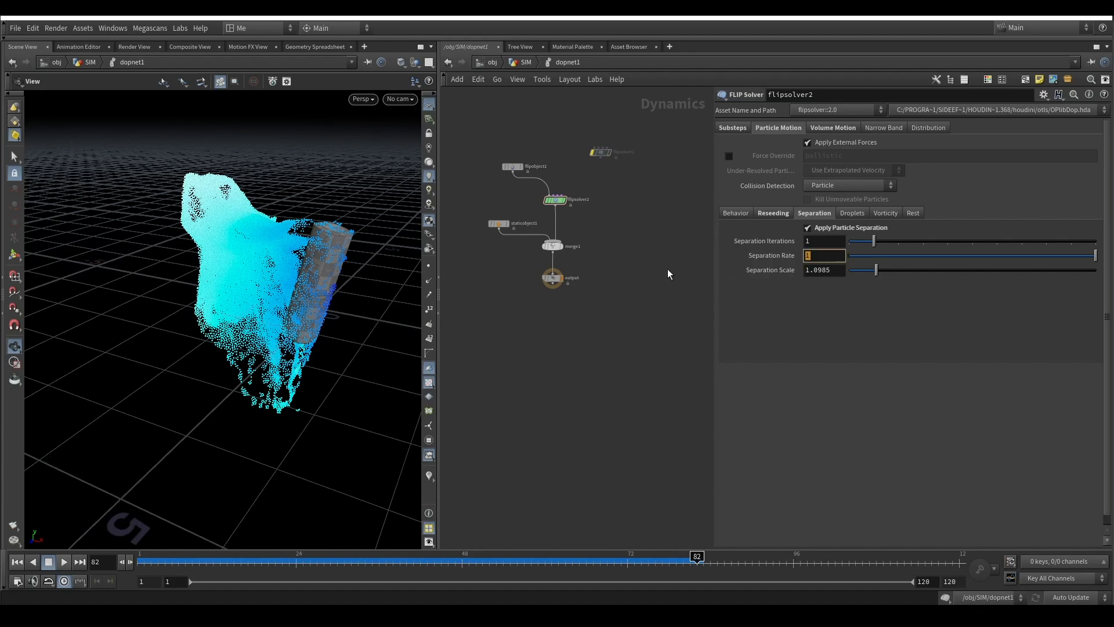
{"action": "type", "text": "0.1"}
{"action": "key", "text": "Return"}
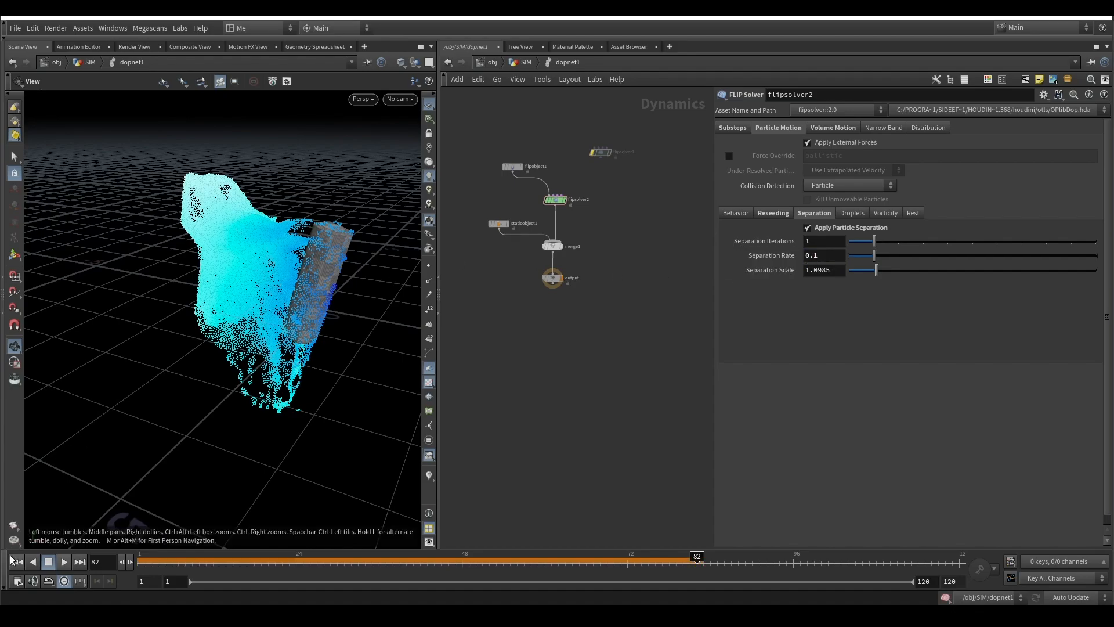
{"action": "left_click", "coordinate": [18, 562]}
{"action": "left_click", "coordinate": [63, 563]}
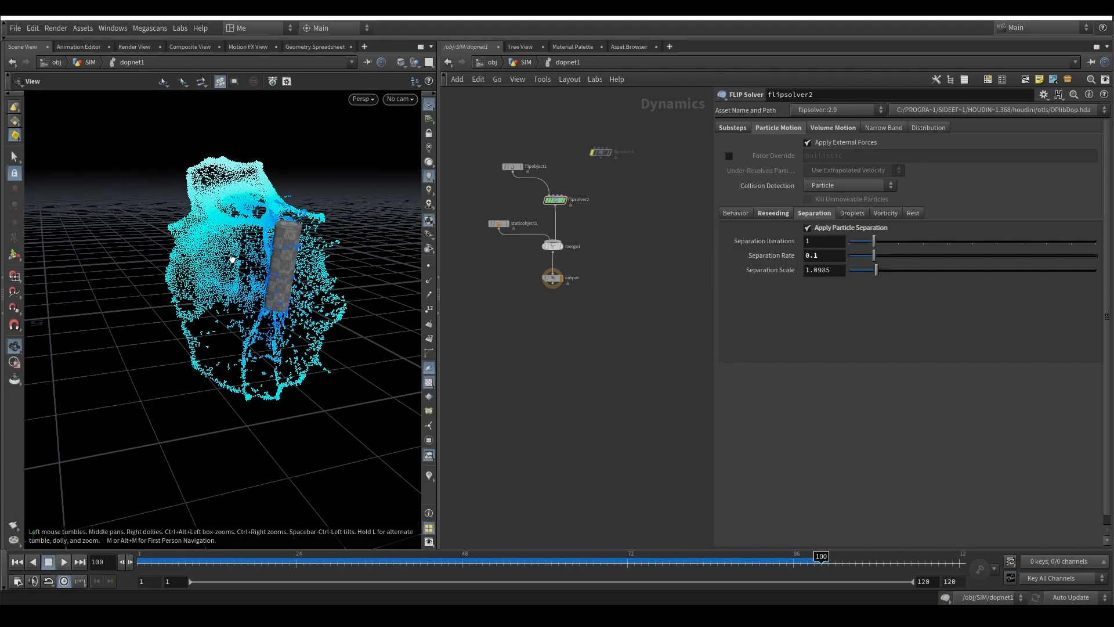
Scrub through the simulated frames up to 98 and examine the fluid sheet around the lipstick from several angles, ending at frame 91
{"action": "left_click_drag", "start_coordinate": [235, 257], "coordinate": [307, 241]}
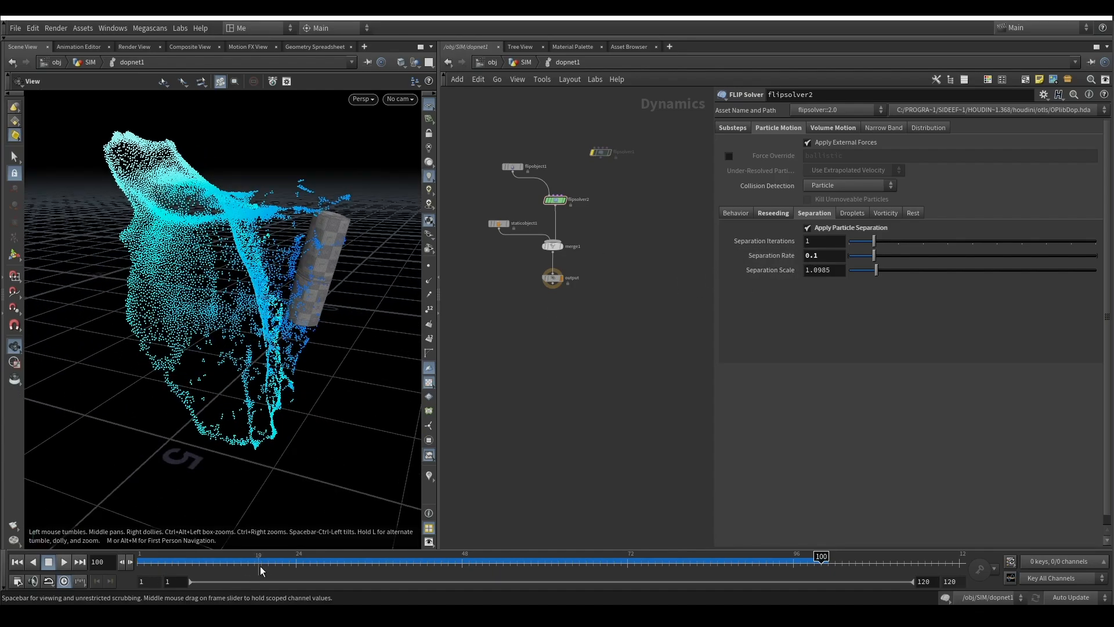
{"action": "left_click", "coordinate": [142, 558]}
{"action": "mouse_move", "coordinate": [142, 558]}
{"action": "left_mouse_down"}
{"action": "mouse_move", "coordinate": [629, 554]}
{"action": "mouse_move", "coordinate": [714, 523]}
{"action": "left_mouse_up"}
{"action": "mouse_move", "coordinate": [332, 322]}
{"action": "left_mouse_down"}
{"action": "mouse_move", "coordinate": [271, 308]}
{"action": "mouse_move", "coordinate": [249, 285]}
{"action": "left_mouse_up"}
{"action": "left_click_drag", "start_coordinate": [717, 558], "coordinate": [807, 558]}
{"action": "mouse_move", "coordinate": [252, 257]}
{"action": "left_mouse_down"}
{"action": "mouse_move", "coordinate": [291, 283]}
{"action": "mouse_move", "coordinate": [455, 280]}
{"action": "mouse_move", "coordinate": [220, 276]}
{"action": "mouse_move", "coordinate": [182, 260]}
{"action": "left_mouse_up"}
{"action": "left_click_drag", "start_coordinate": [207, 296], "coordinate": [294, 241]}
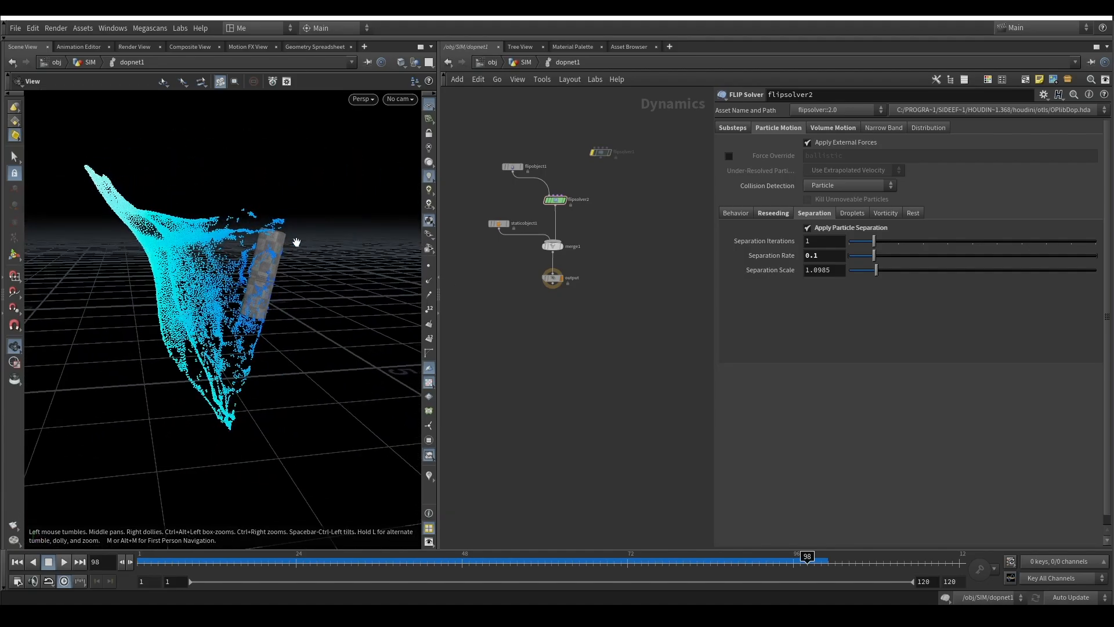
{"action": "left_click_drag", "start_coordinate": [550, 566], "coordinate": [778, 500]}
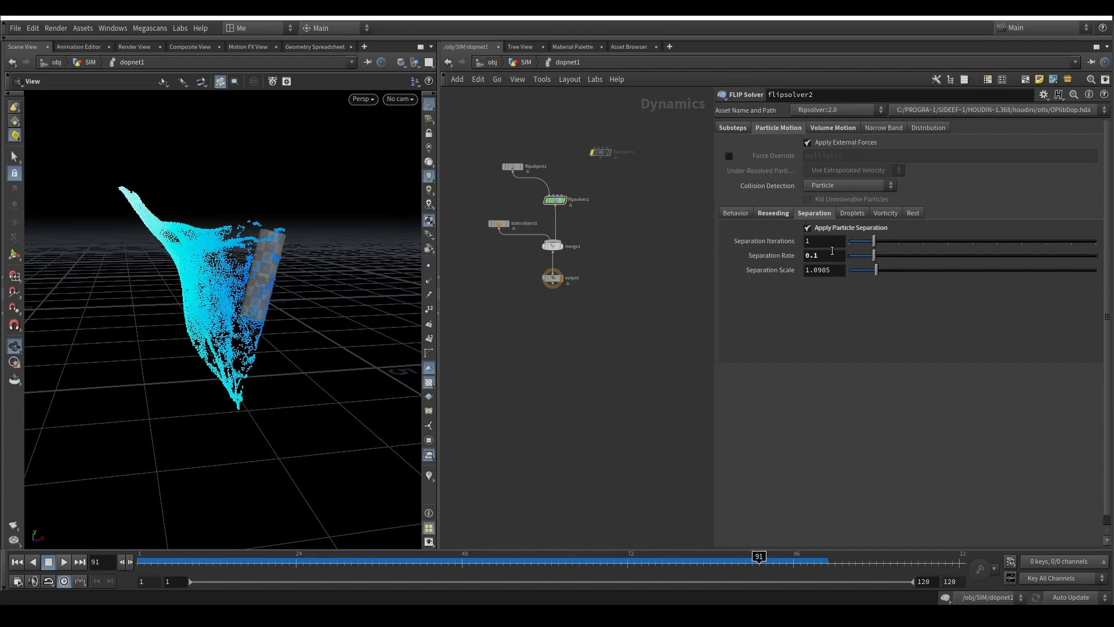
{"action": "left_click_drag", "start_coordinate": [392, 360], "coordinate": [321, 324]}
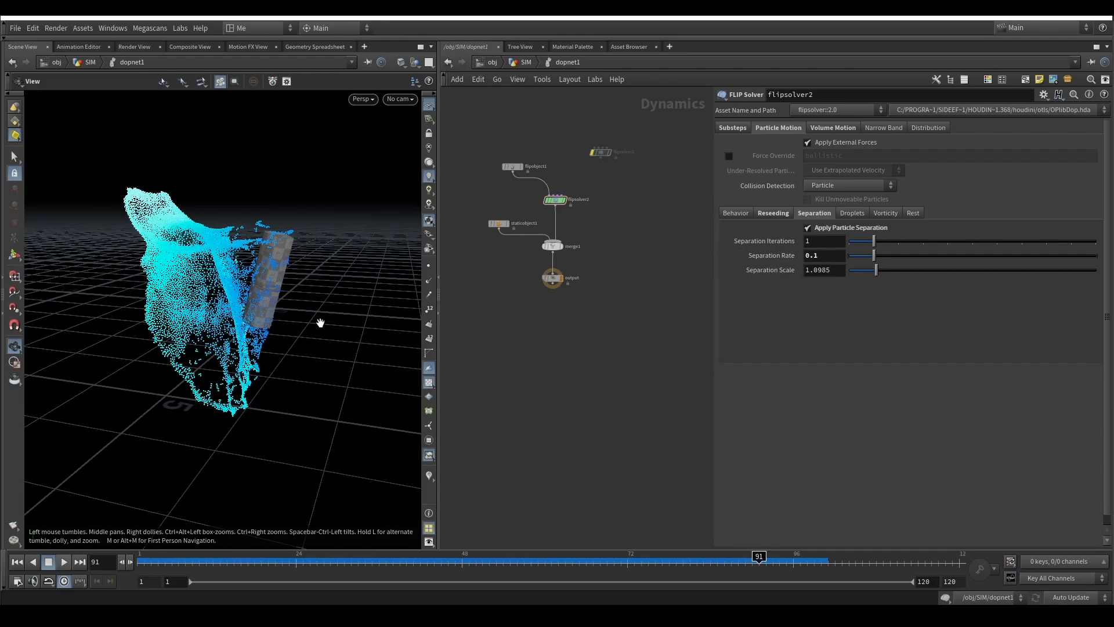
Review flipsolver2's Droplets, Vorticity, Rest, Separation, Reseeding and Behavior settings, plus its substep settings
{"action": "left_click", "coordinate": [855, 214]}
{"action": "left_click", "coordinate": [878, 214]}
{"action": "left_click", "coordinate": [913, 213]}
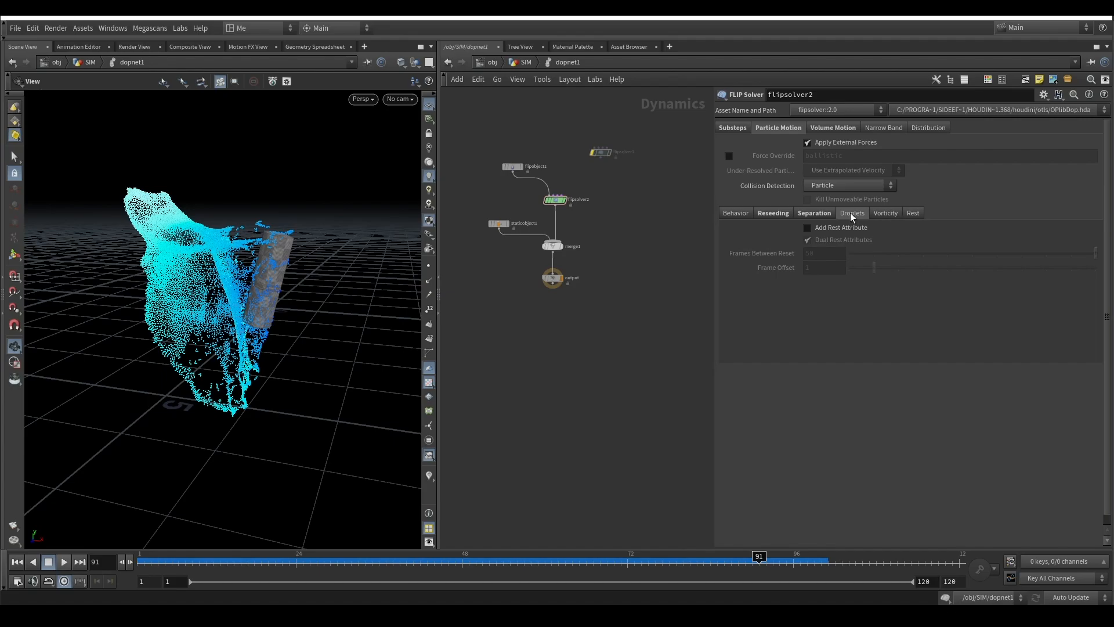
{"action": "left_click", "coordinate": [814, 213]}
{"action": "left_click", "coordinate": [773, 213]}
{"action": "left_click", "coordinate": [736, 213]}
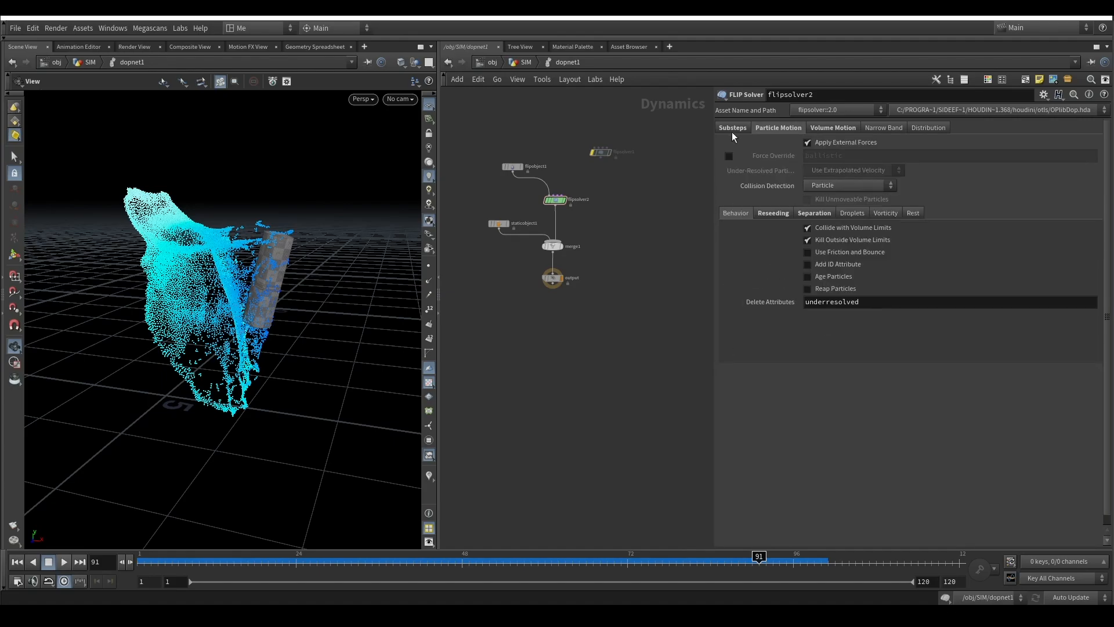
{"action": "left_click", "coordinate": [733, 129]}
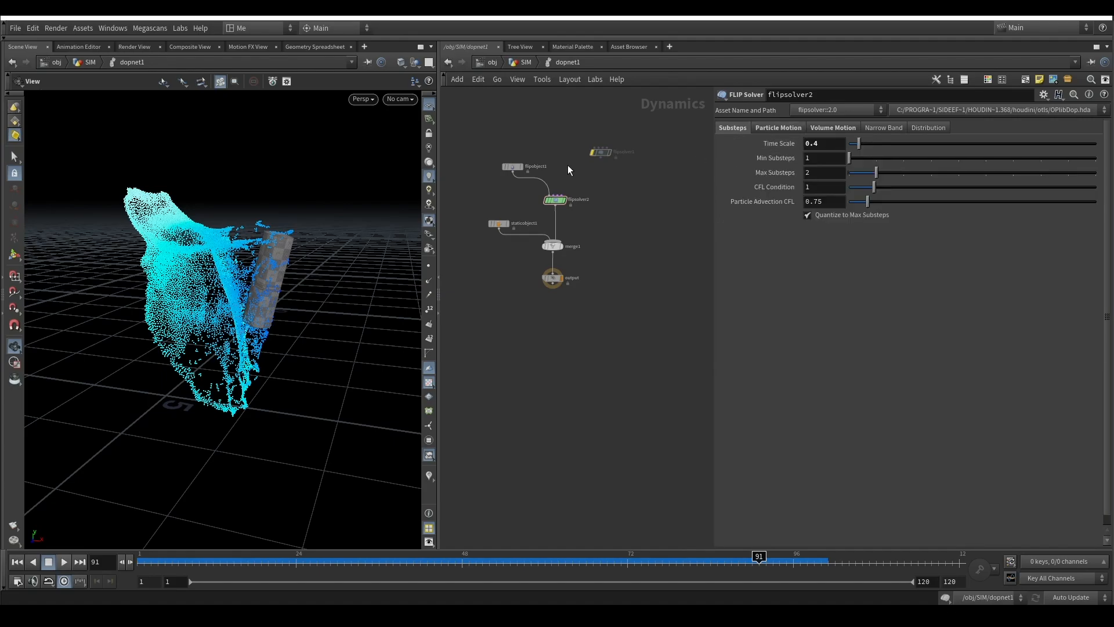
Set flipobject1's Particle Separation to 0.015
{"action": "left_click", "coordinate": [513, 166]}
{"action": "left_click_drag", "start_coordinate": [819, 143], "coordinate": [735, 149]}
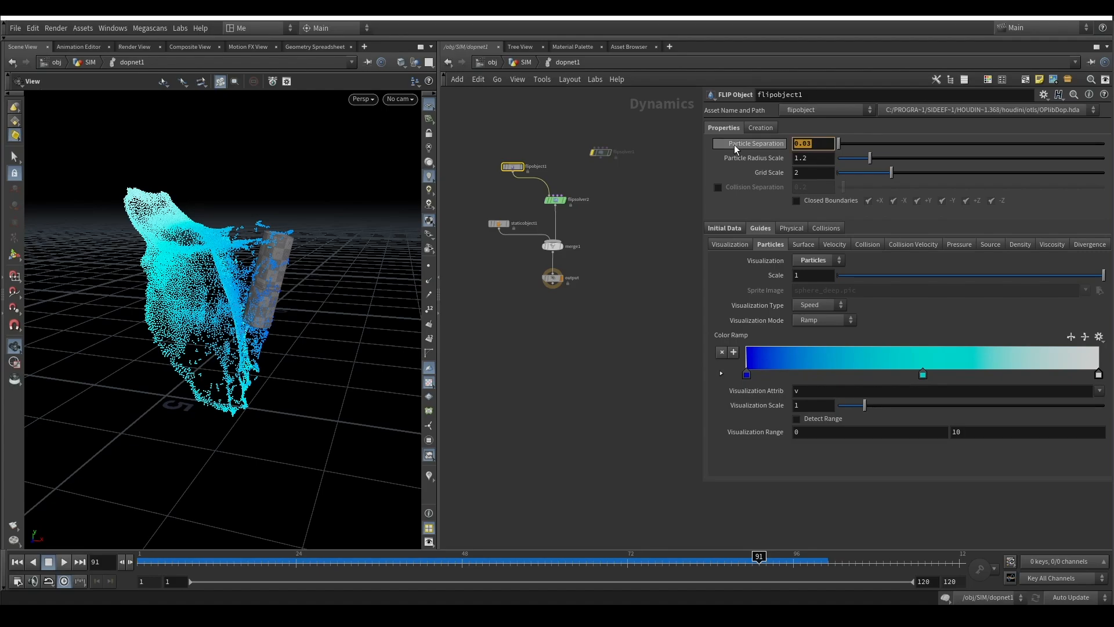
{"action": "type", "text": "0.015"}
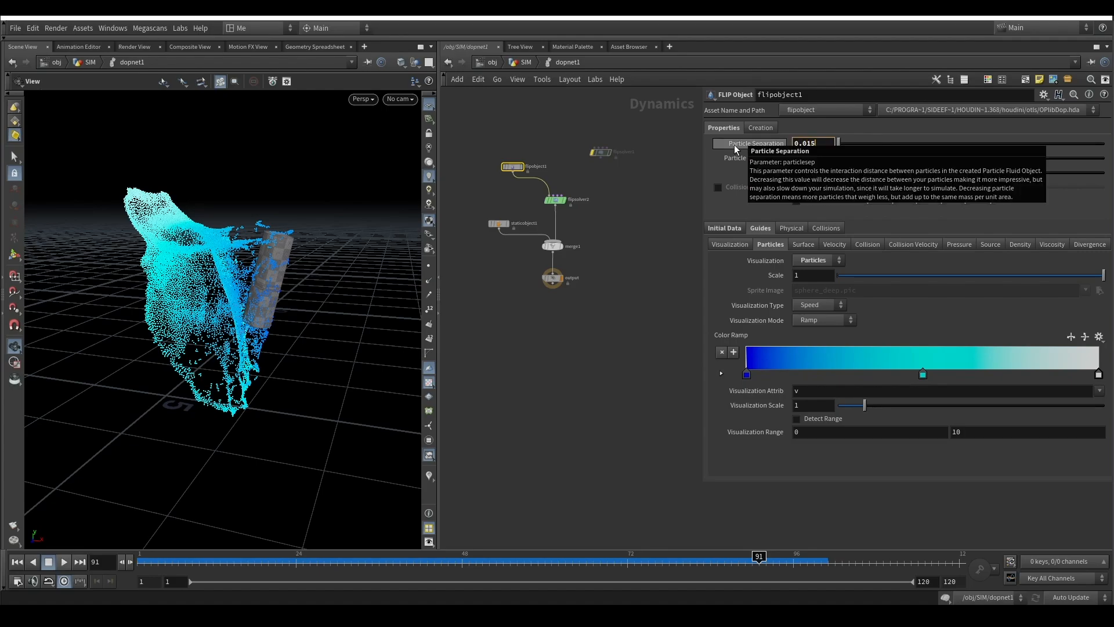
{"action": "key", "text": "Return"}
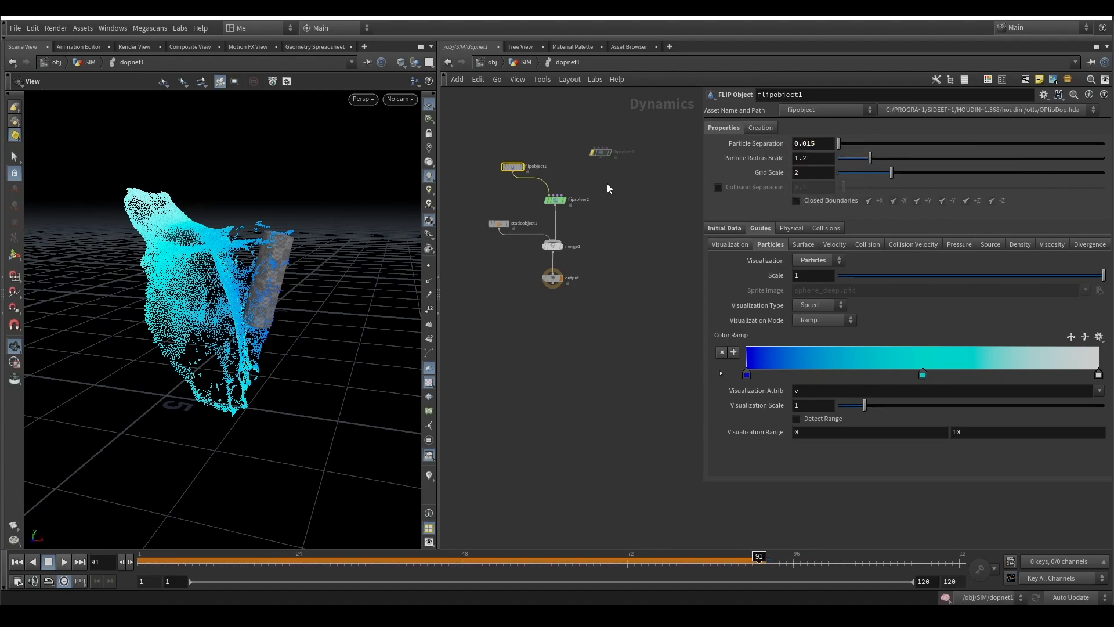
Return to the SIM network and review the settings of dopimportfield1 and fluidcompress1 below dopnet1
{"action": "left_click", "coordinate": [524, 63]}
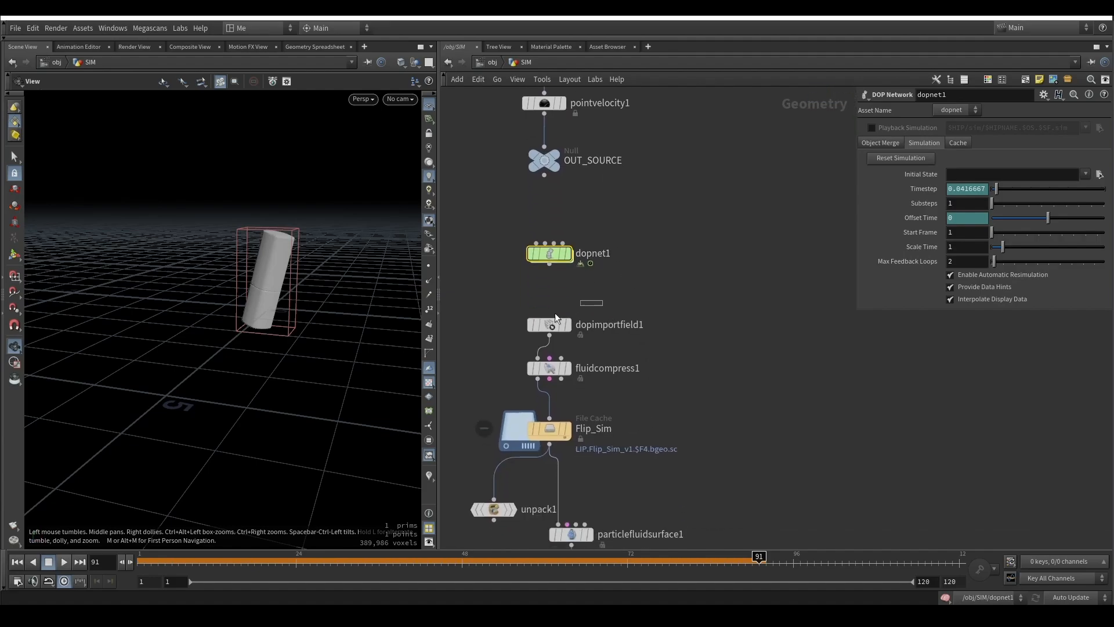
{"action": "left_click", "coordinate": [549, 367]}
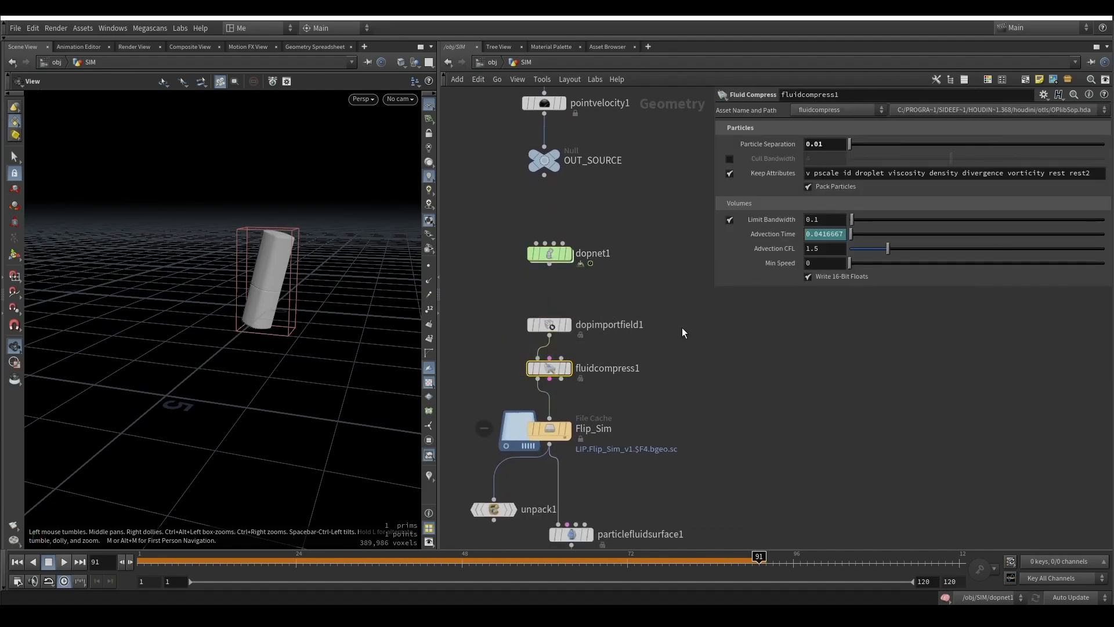
{"action": "middle_click_drag", "start_coordinate": [620, 373], "coordinate": [605, 292]}
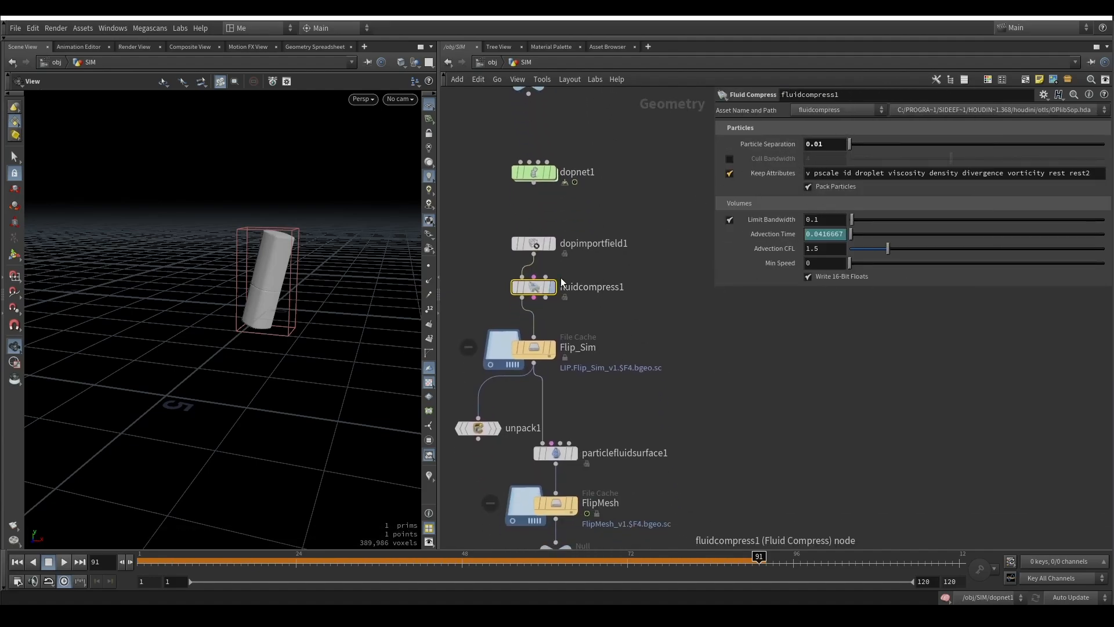
{"action": "left_click_drag", "start_coordinate": [537, 251], "coordinate": [464, 216]}
{"action": "left_click", "coordinate": [810, 134]}
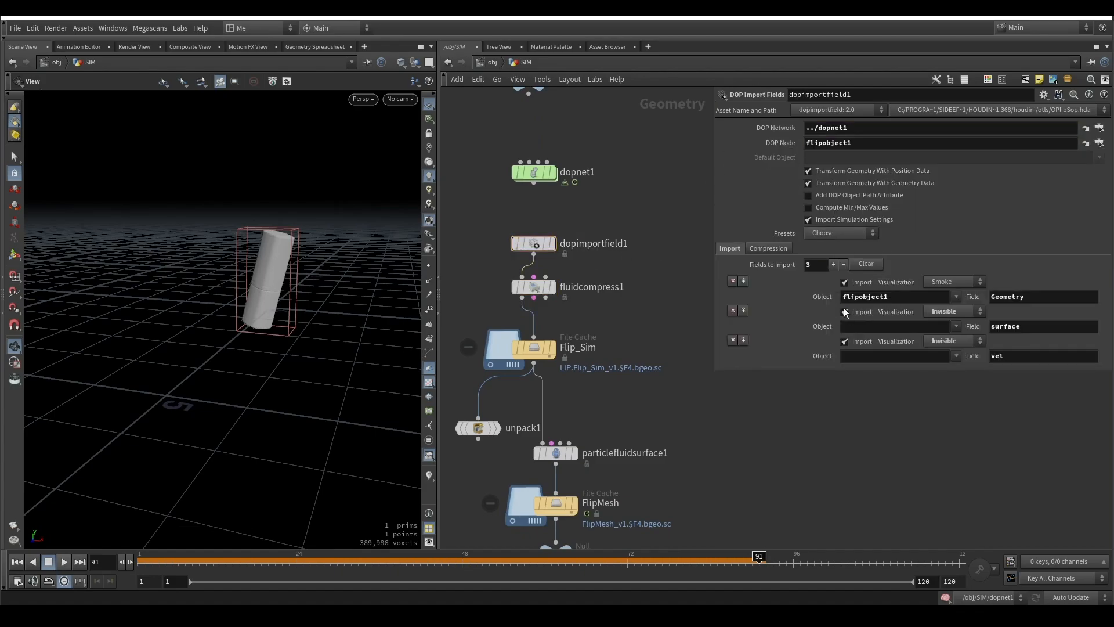
{"action": "left_click_drag", "start_coordinate": [594, 270], "coordinate": [485, 299]}
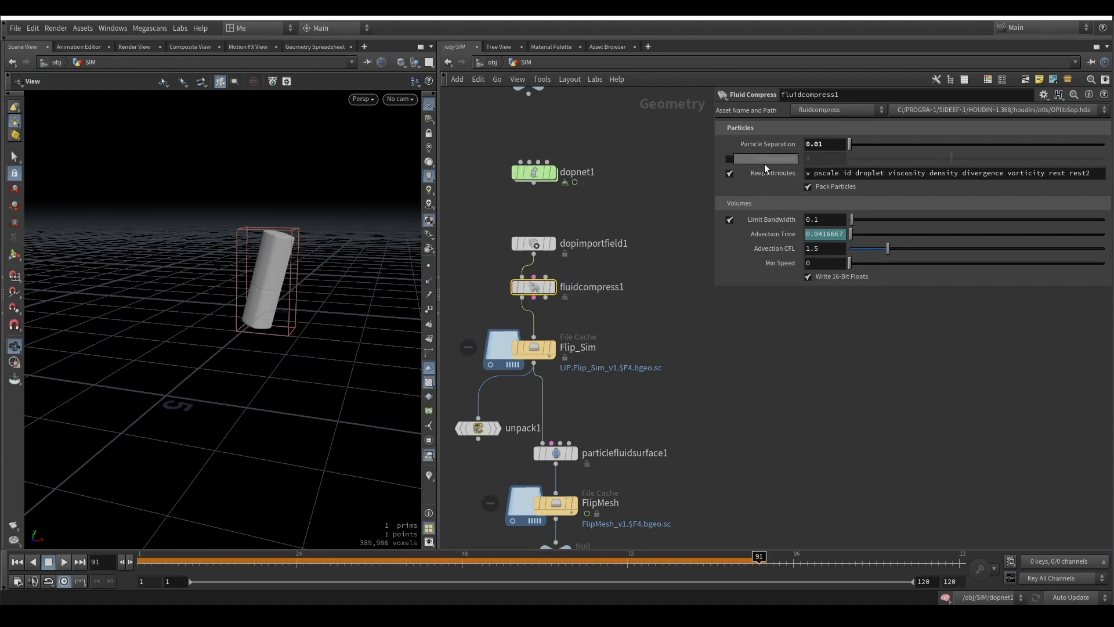
{"action": "middle_click_drag", "start_coordinate": [477, 428], "coordinate": [485, 362]}
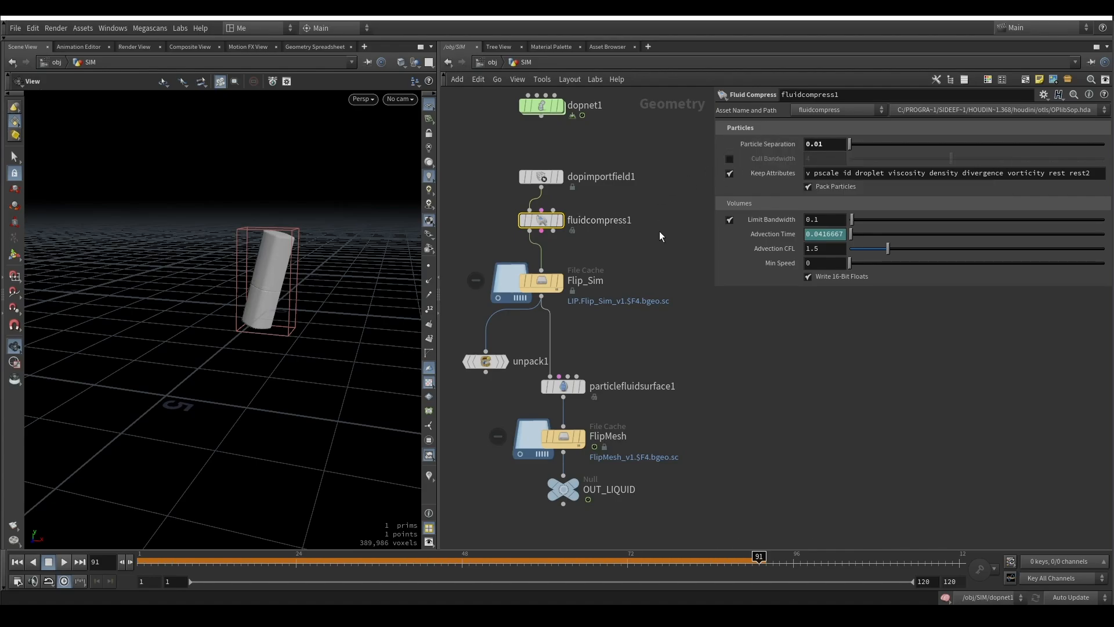
Display the Flip_Sim file cache and scrub its compressed fluid to frame 86
{"action": "left_click", "coordinate": [542, 283]}
{"action": "left_click", "coordinate": [562, 280]}
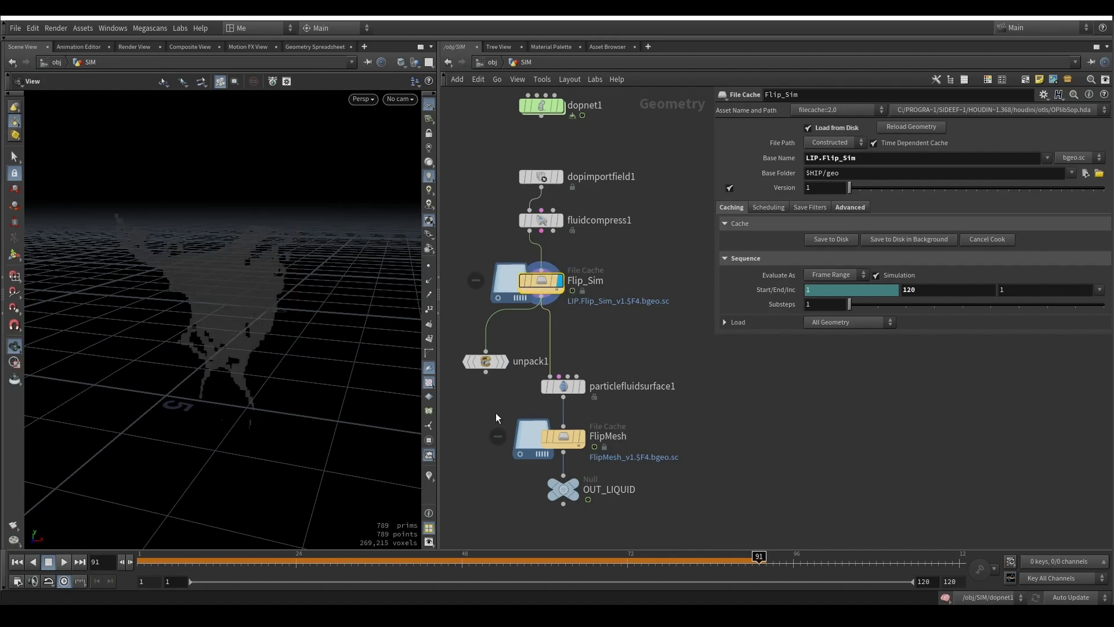
{"action": "left_click_drag", "start_coordinate": [357, 561], "coordinate": [411, 550]}
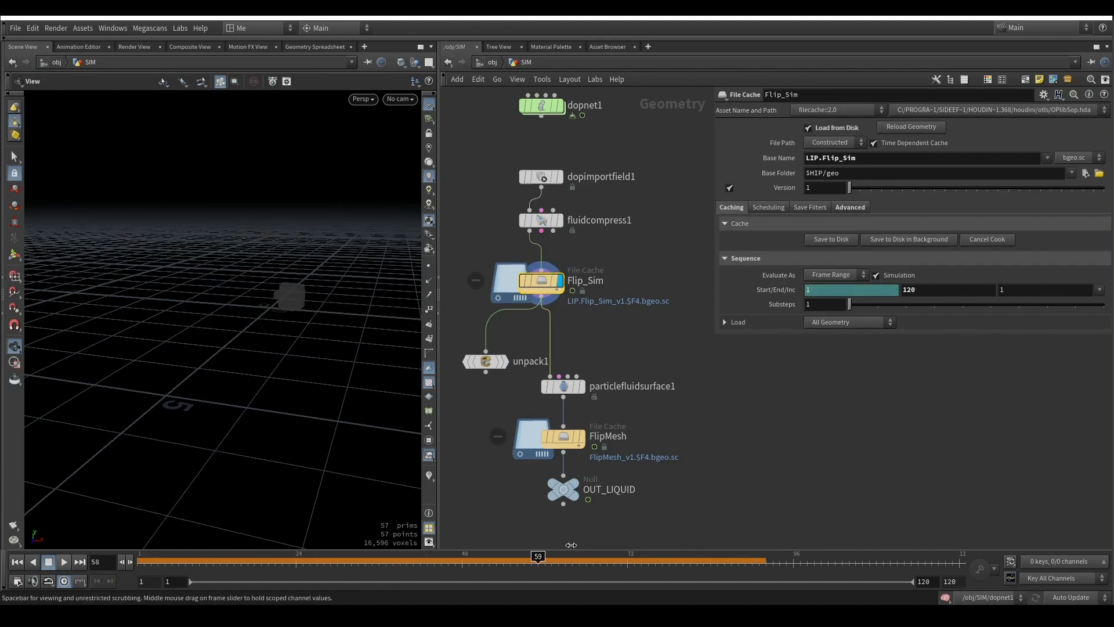
{"action": "left_click_drag", "start_coordinate": [258, 297], "coordinate": [255, 287]}
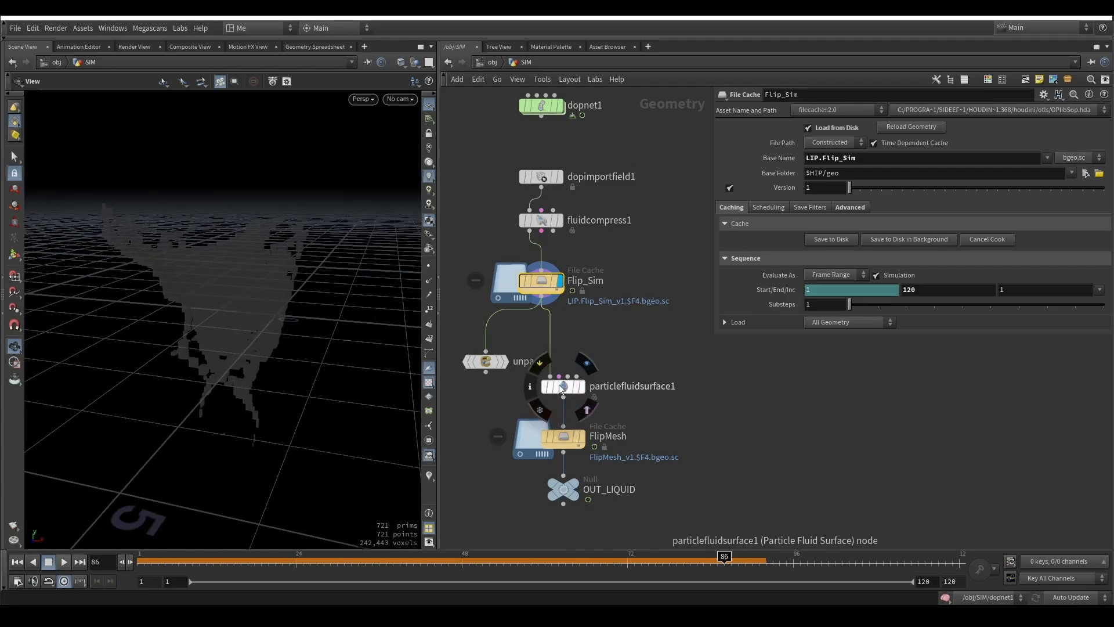
Display unpack1, scrub the cached particles to frame 81, and examine the splash close up
{"action": "left_click", "coordinate": [505, 361]}
{"action": "left_click_drag", "start_coordinate": [142, 560], "coordinate": [344, 556]}
{"action": "left_click_drag", "start_coordinate": [293, 272], "coordinate": [264, 294]}
{"action": "left_click_drag", "start_coordinate": [393, 558], "coordinate": [690, 558]}
{"action": "scroll", "coordinate": [194, 269], "scroll_direction": "up", "scroll_amount": 4}
{"action": "left_click_drag", "start_coordinate": [177, 276], "coordinate": [147, 165]}
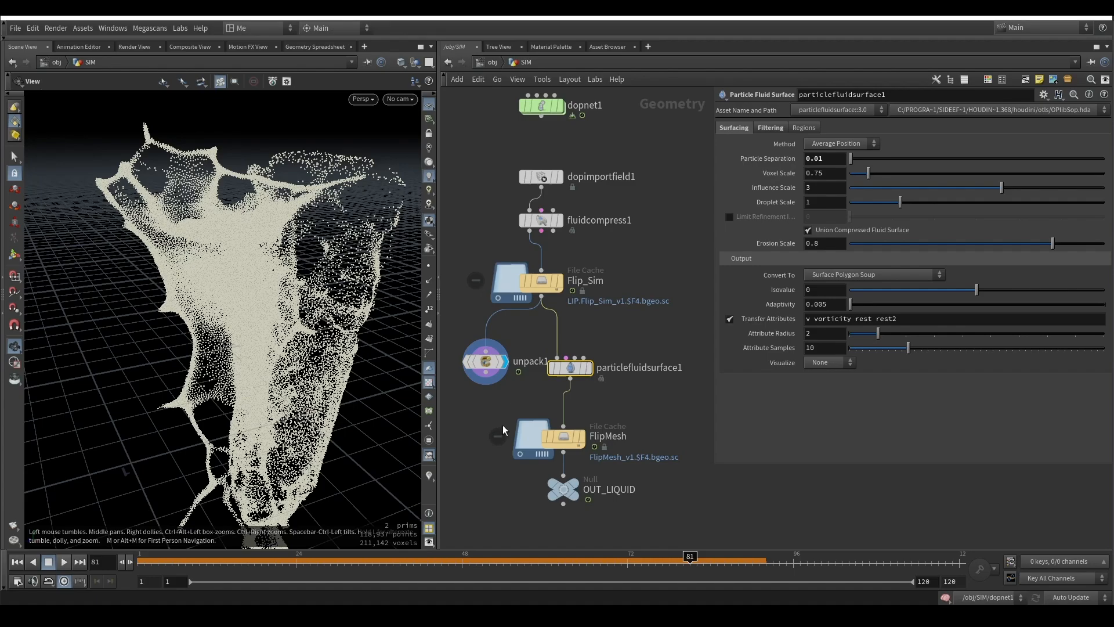
Display particlefluidsurface1 at frame 81 and examine the meshed fluid surface from several angles
{"action": "left_click", "coordinate": [510, 402]}
{"action": "left_click_drag", "start_coordinate": [632, 349], "coordinate": [525, 393]}
{"action": "left_click", "coordinate": [588, 368]}
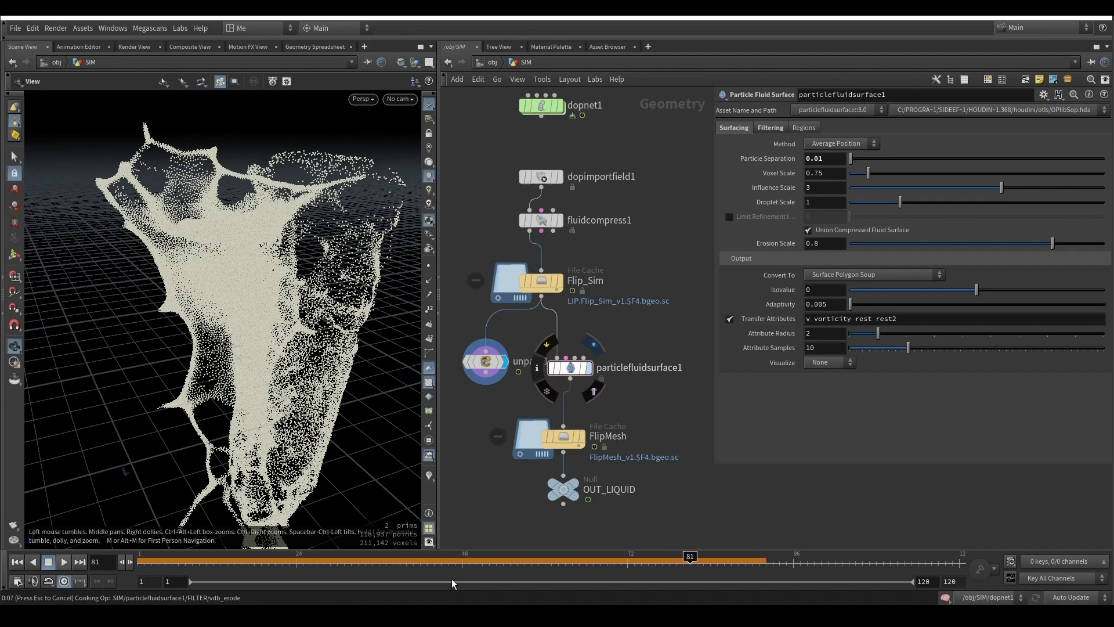
{"action": "right_click_drag", "start_coordinate": [274, 255], "coordinate": [246, 276]}
{"action": "left_click_drag", "start_coordinate": [245, 276], "coordinate": [209, 194]}
{"action": "left_click_drag", "start_coordinate": [295, 241], "coordinate": [338, 243]}
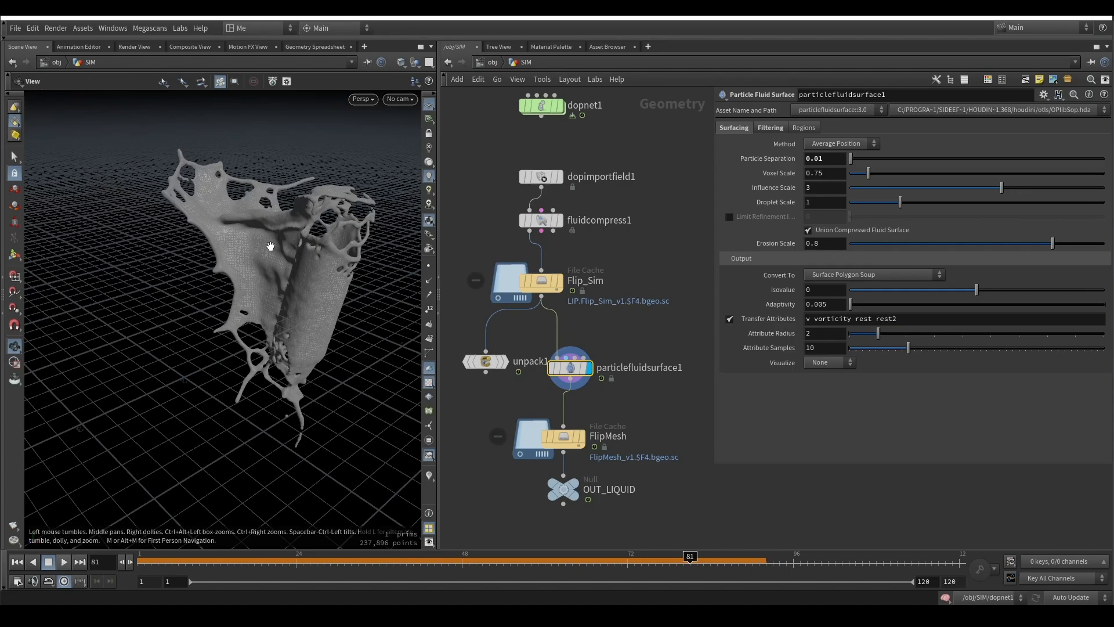
Display the FlipMesh file cache, scrub it to frame 96, and examine the cached liquid mesh from different angles
{"action": "left_click_drag", "start_coordinate": [254, 273], "coordinate": [632, 258]}
{"action": "left_click_drag", "start_coordinate": [638, 408], "coordinate": [483, 462]}
{"action": "middle_click_drag", "start_coordinate": [674, 423], "coordinate": [665, 374]}
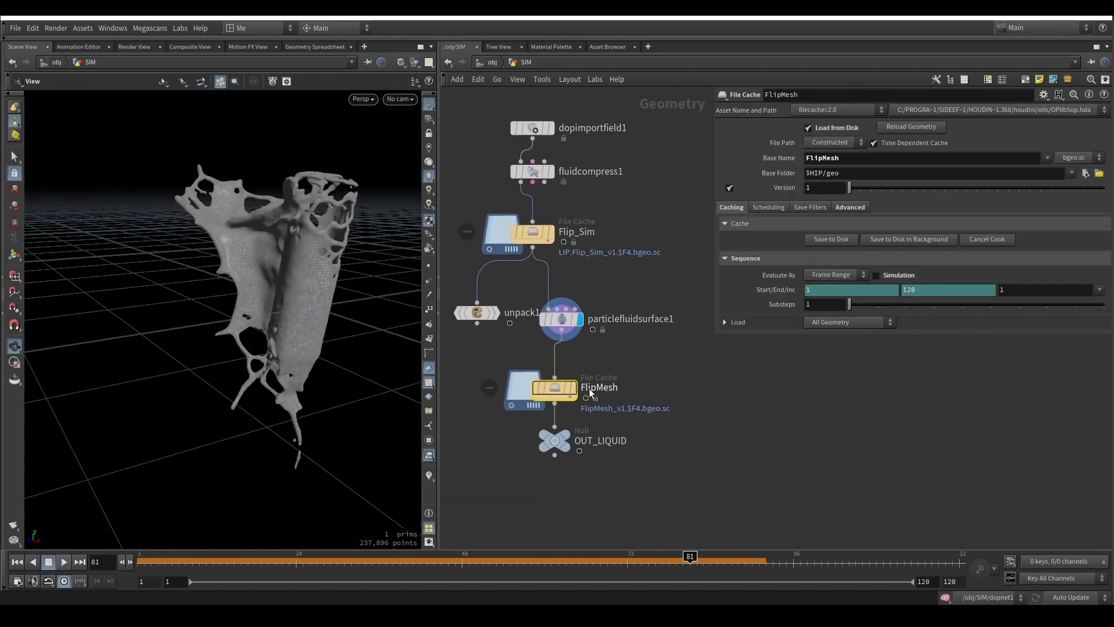
{"action": "left_click", "coordinate": [573, 388]}
{"action": "left_click_drag", "start_coordinate": [207, 561], "coordinate": [795, 570]}
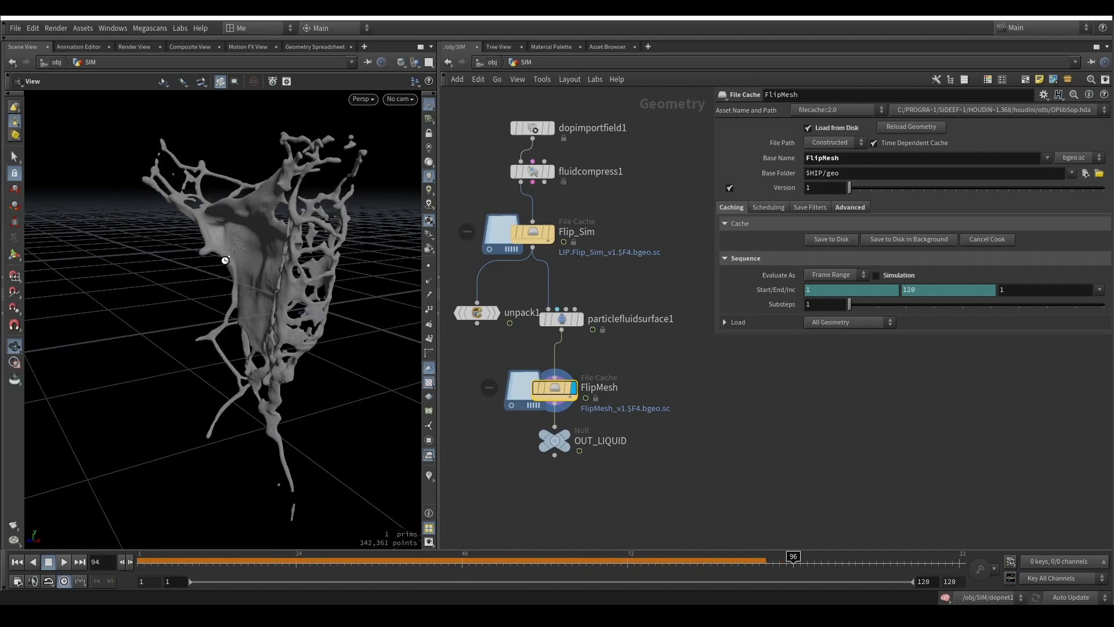
{"action": "left_click_drag", "start_coordinate": [225, 259], "coordinate": [301, 181]}
{"action": "left_click_drag", "start_coordinate": [315, 282], "coordinate": [293, 288]}
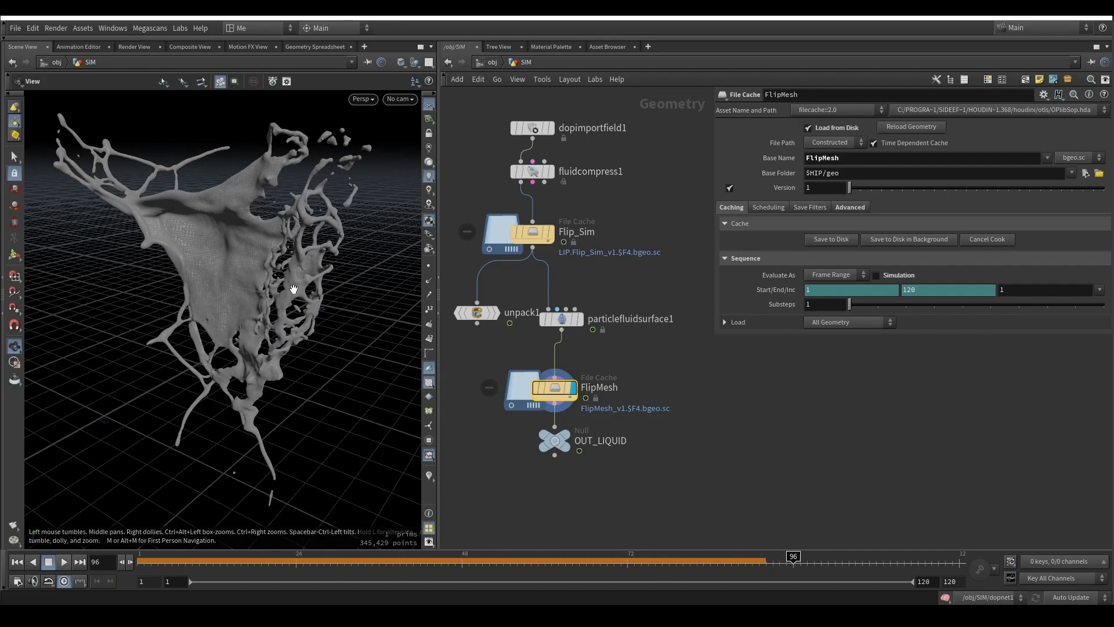
Display the OUT_LIQUID null and look over the whole SIM node network, including the collision branch
{"action": "left_click", "coordinate": [568, 442]}
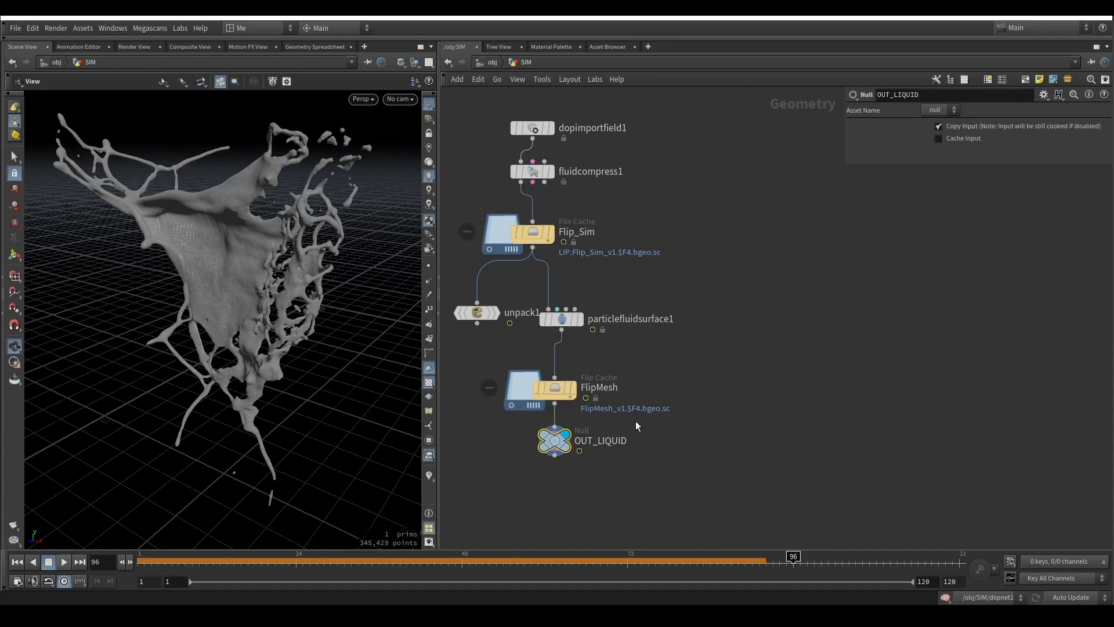
{"action": "scroll", "coordinate": [497, 476], "scroll_direction": "down", "scroll_amount": 5}
{"action": "scroll", "coordinate": [636, 218], "scroll_direction": "up", "scroll_amount": 3}
{"action": "middle_click_drag", "start_coordinate": [637, 218], "coordinate": [655, 254]}
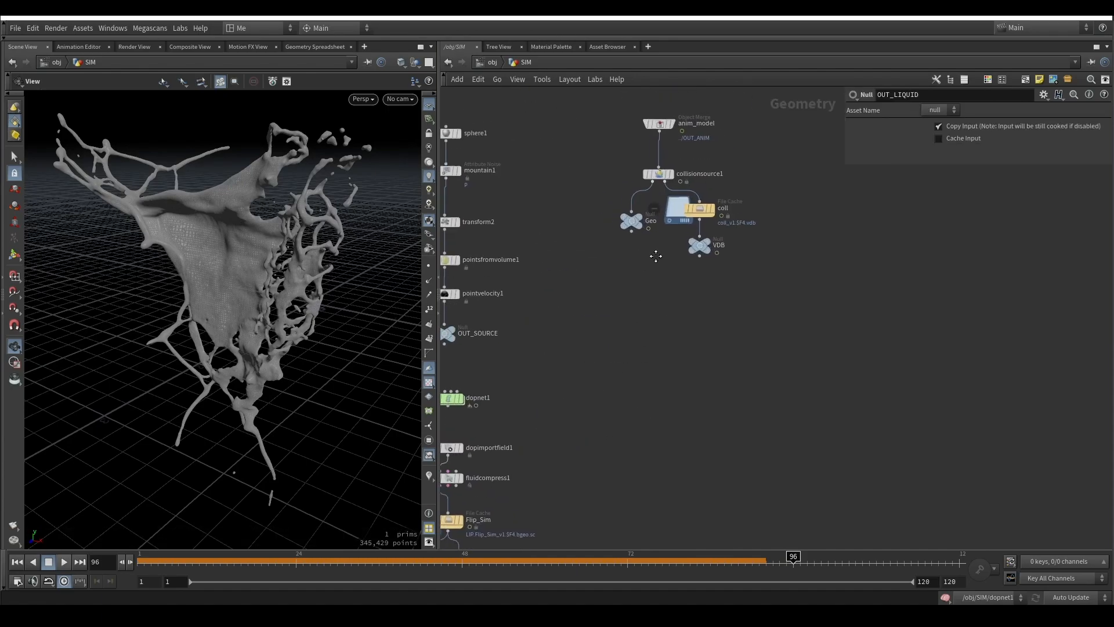
{"action": "scroll", "coordinate": [659, 243], "scroll_direction": "down", "scroll_amount": 5}
{"action": "scroll", "coordinate": [617, 273], "scroll_direction": "up", "scroll_amount": 2}
{"action": "middle_click_drag", "start_coordinate": [614, 295], "coordinate": [595, 337]}
{"action": "scroll", "coordinate": [596, 318], "scroll_direction": "down", "scroll_amount": 2}
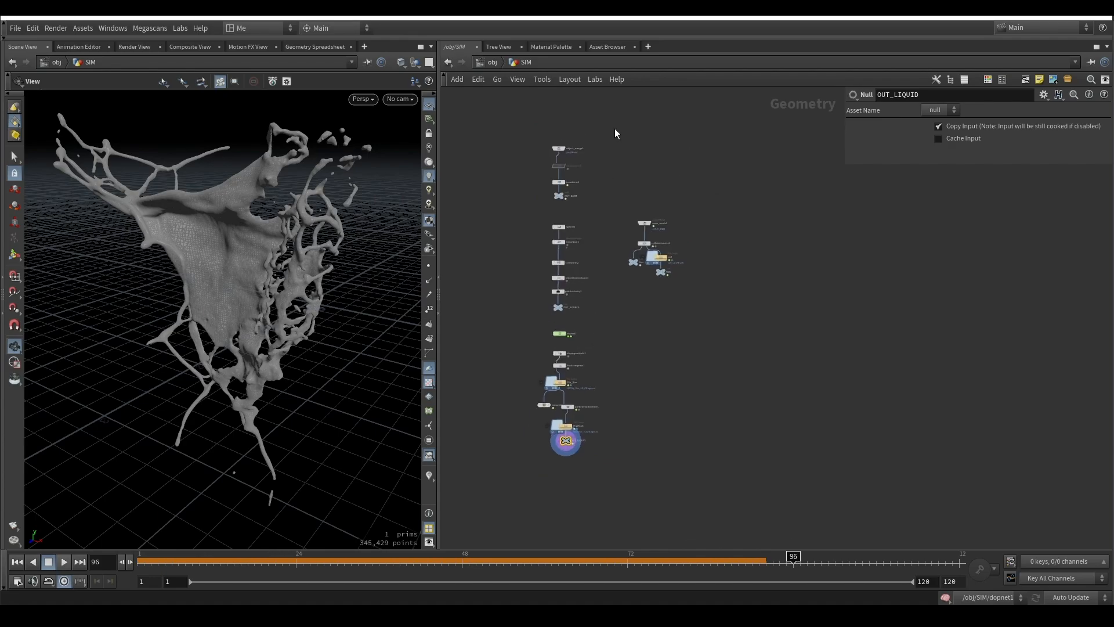
{"action": "left_click_drag", "start_coordinate": [614, 127], "coordinate": [518, 473]}
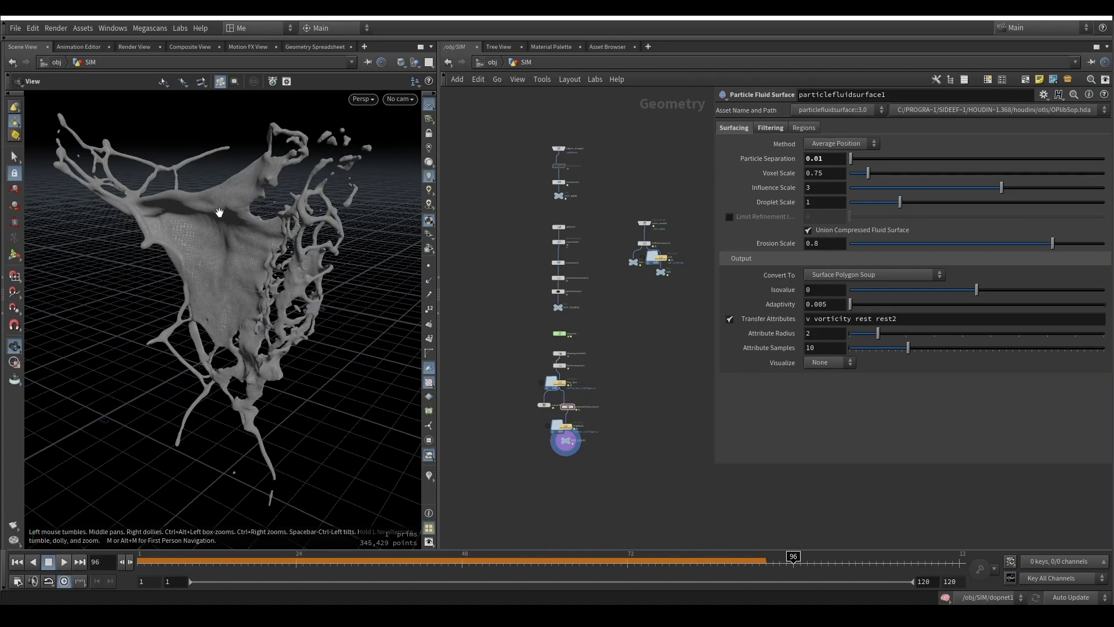
Open lopnet1 from the object level, fit its Solaris nodes in view, and shrink the parameter pane
{"action": "left_click", "coordinate": [492, 62]}
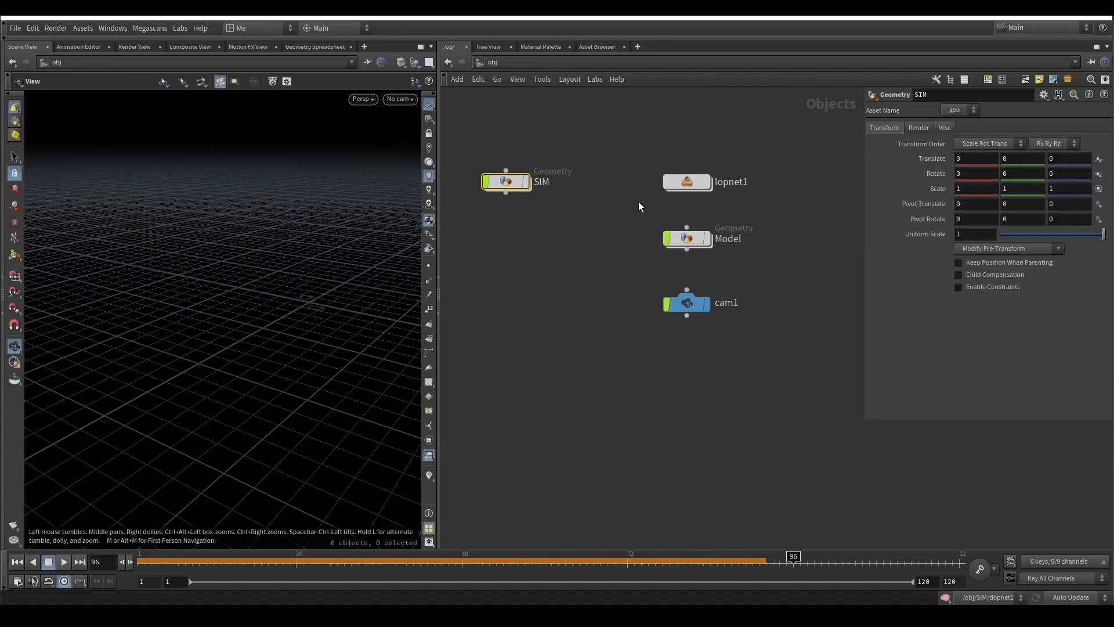
{"action": "left_click", "coordinate": [683, 185]}
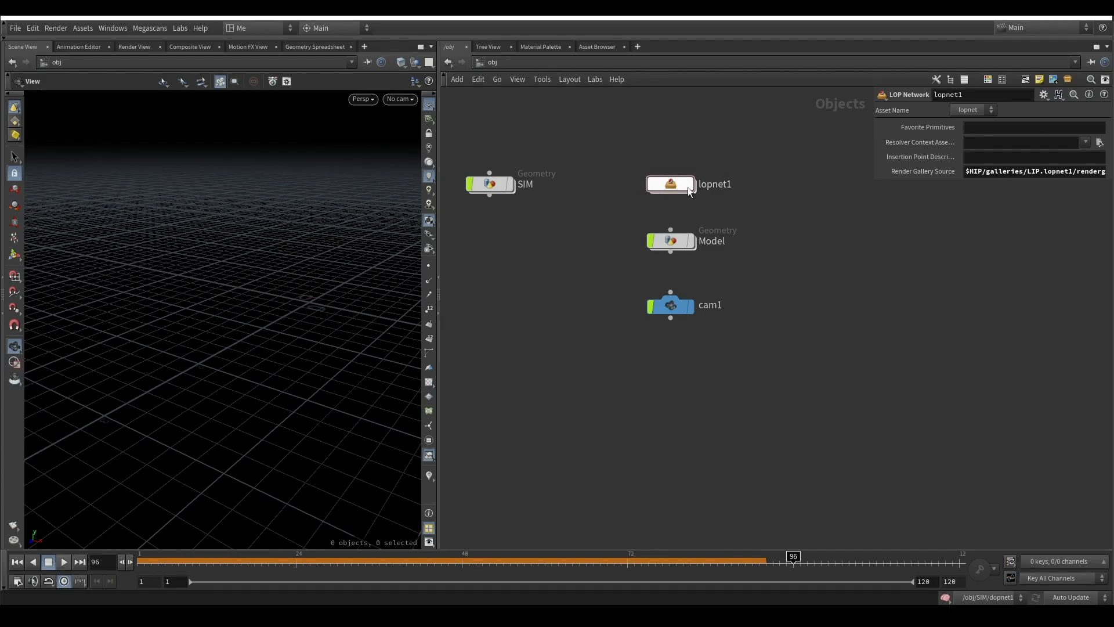
{"action": "double_click", "coordinate": [667, 187]}
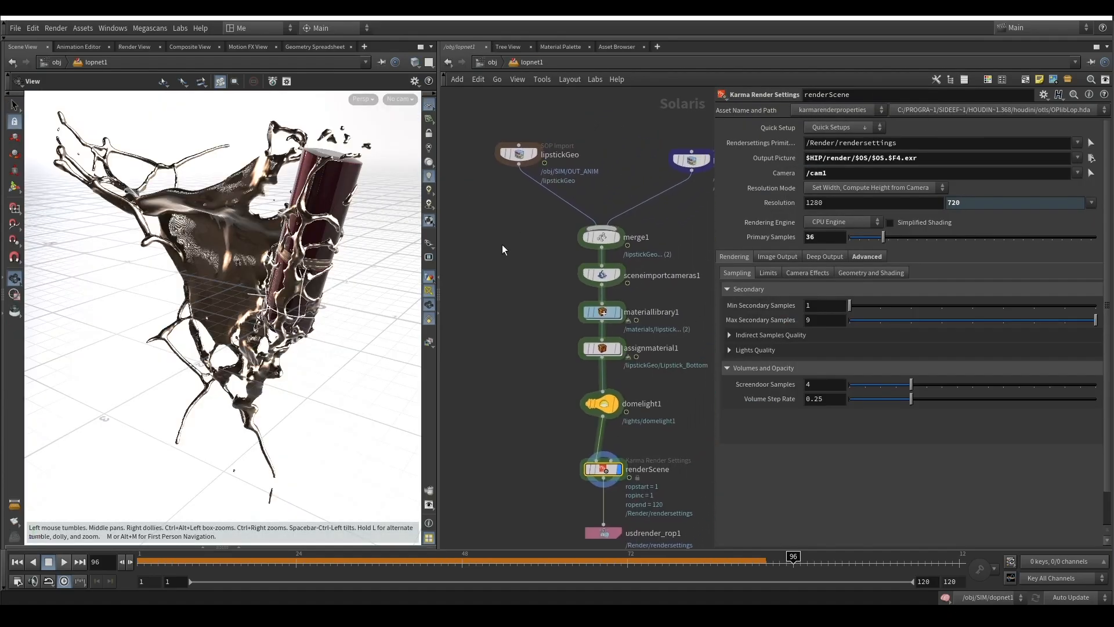
{"action": "key", "text": "h"}
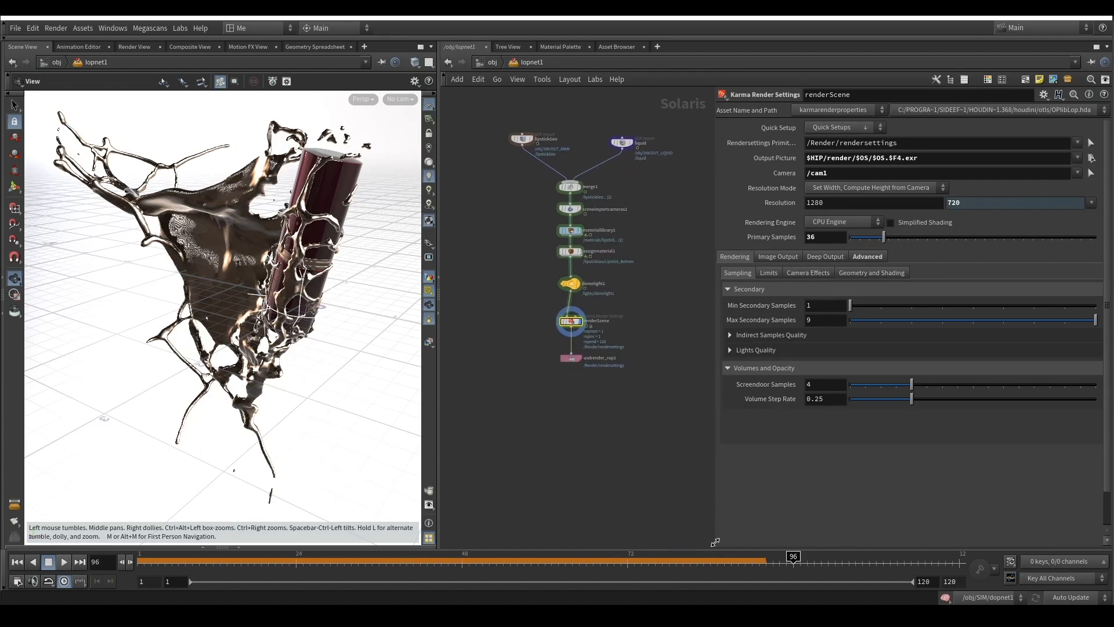
{"action": "left_click_drag", "start_coordinate": [714, 542], "coordinate": [834, 385]}
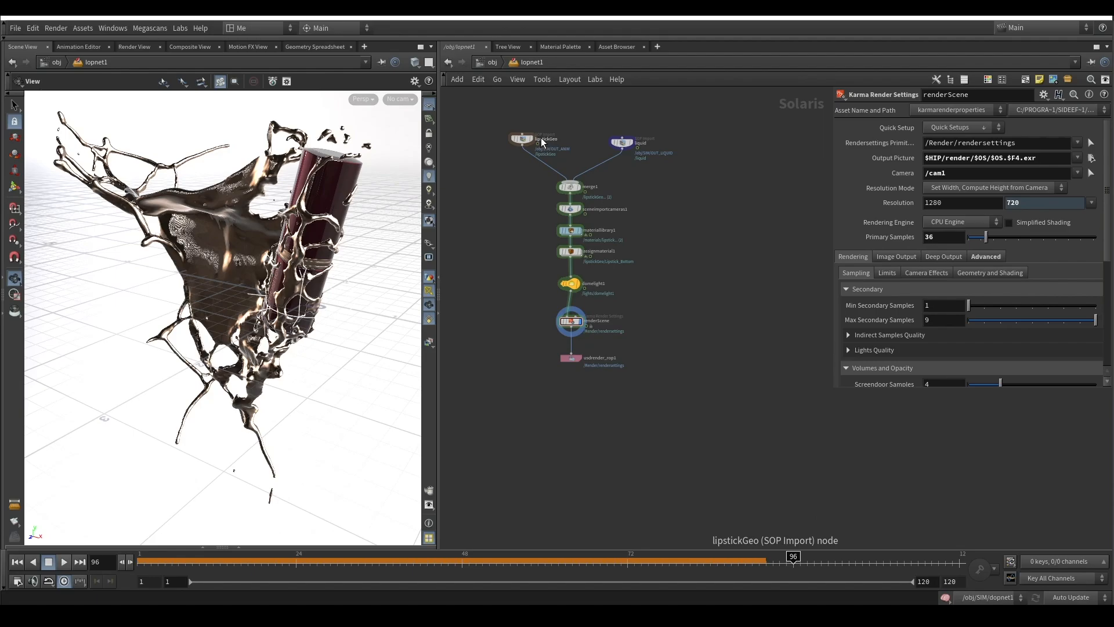
Display the lipstickGeo SOP Import and review its SOP path and import data settings
{"action": "scroll", "coordinate": [541, 139], "scroll_direction": "up", "scroll_amount": 3}
{"action": "left_click", "coordinate": [524, 139]}
{"action": "left_click_drag", "start_coordinate": [398, 187], "coordinate": [117, 211]}
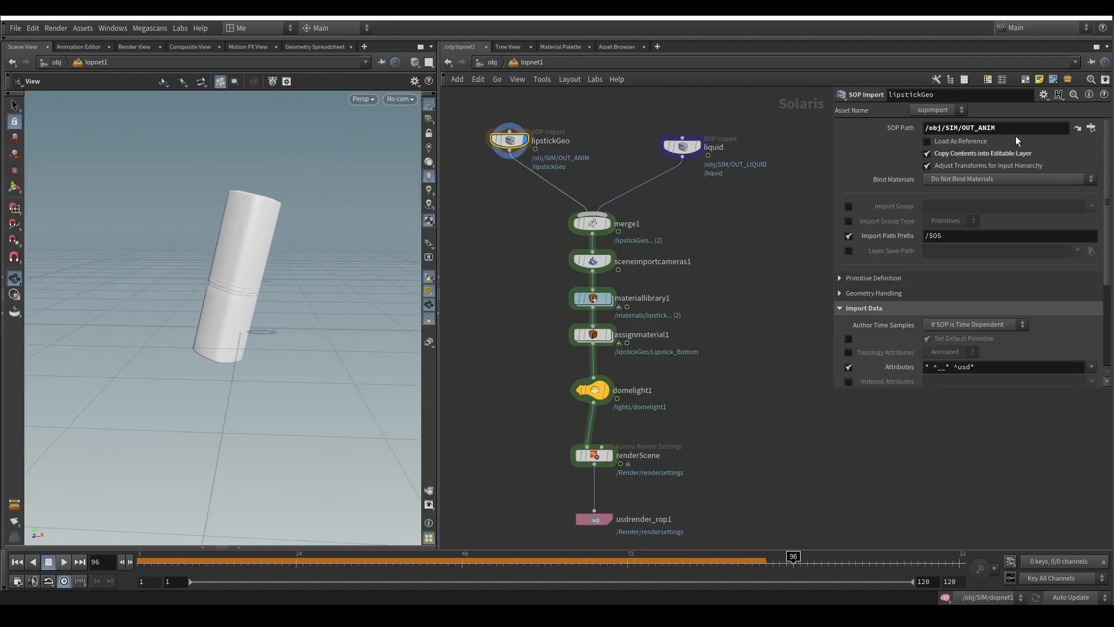
{"action": "left_click", "coordinate": [795, 152]}
{"action": "scroll", "coordinate": [892, 316], "scroll_direction": "down", "scroll_amount": 3}
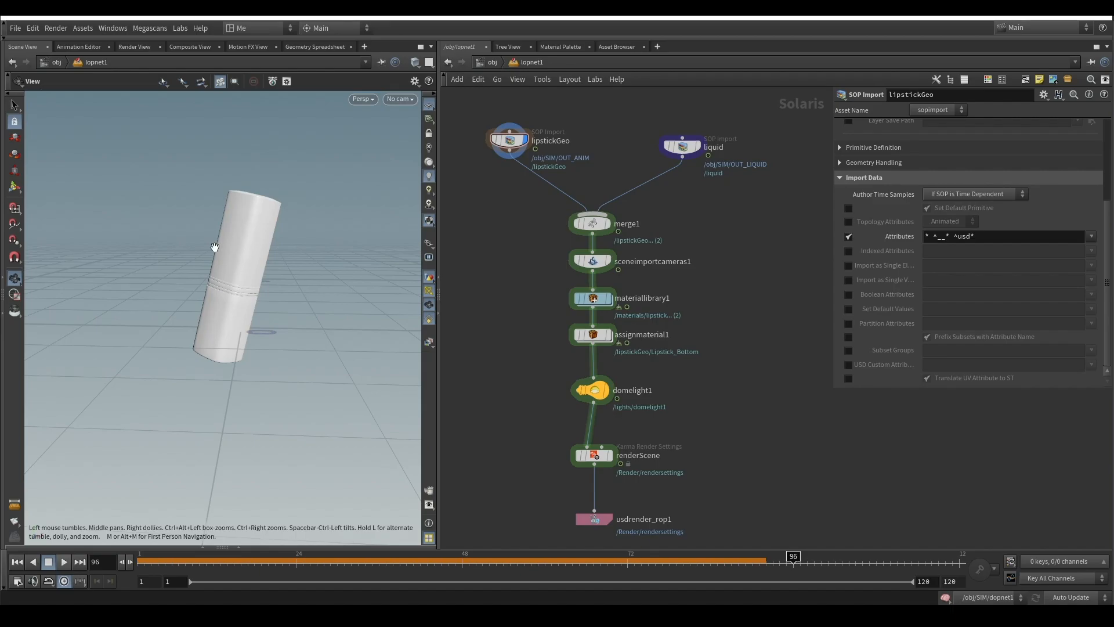
{"action": "mouse_move", "coordinate": [232, 276]}
{"action": "left_mouse_down"}
{"action": "mouse_move", "coordinate": [198, 277]}
{"action": "mouse_move", "coordinate": [221, 277]}
{"action": "left_mouse_up"}
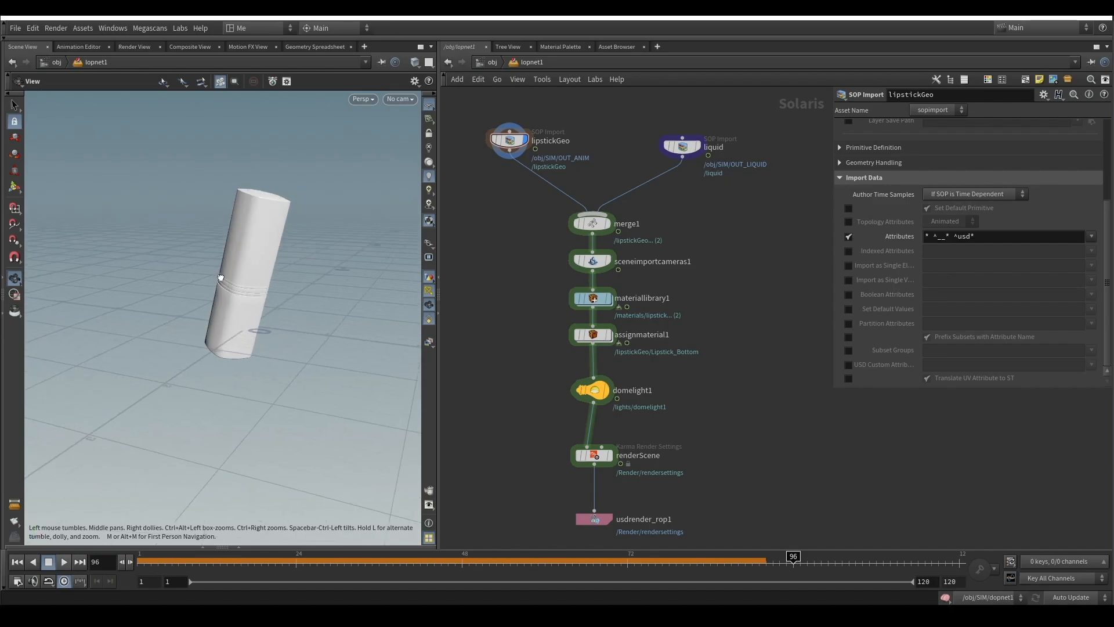
Display the liquid SOP Import, examine its geometry, and display merge1 to view it combined with the lipstick
{"action": "left_click", "coordinate": [698, 147]}
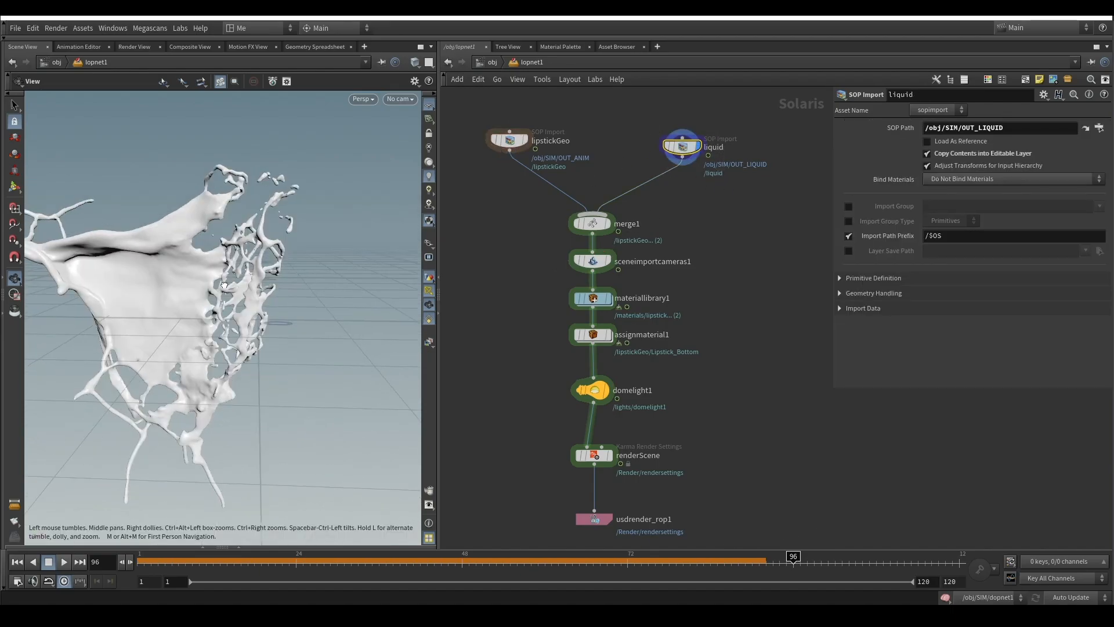
{"action": "left_click_drag", "start_coordinate": [223, 285], "coordinate": [177, 305]}
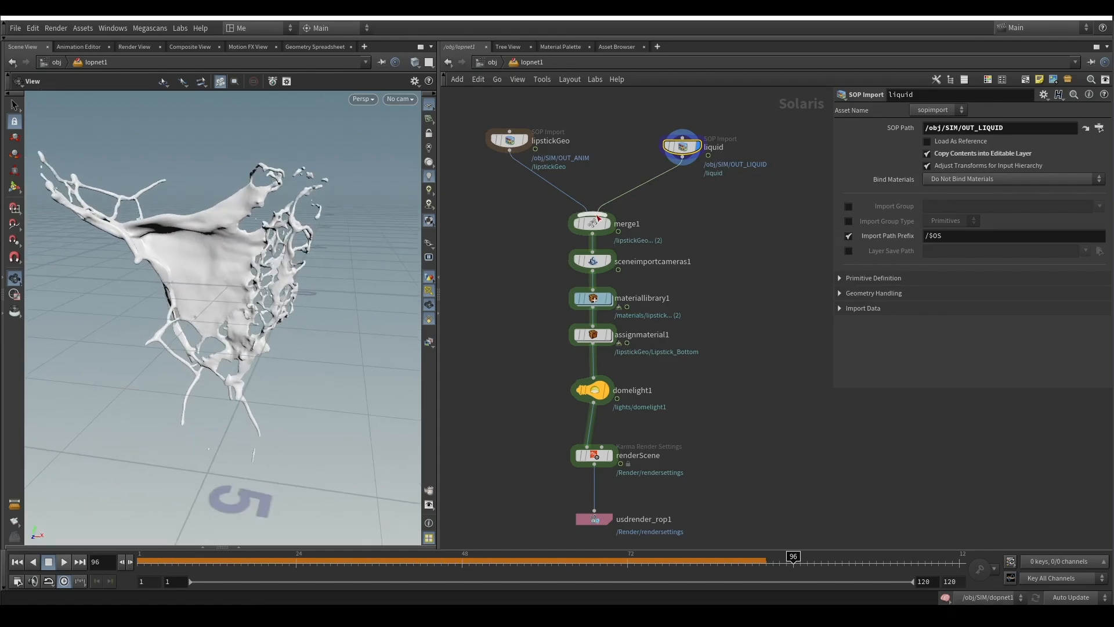
{"action": "left_click", "coordinate": [598, 224]}
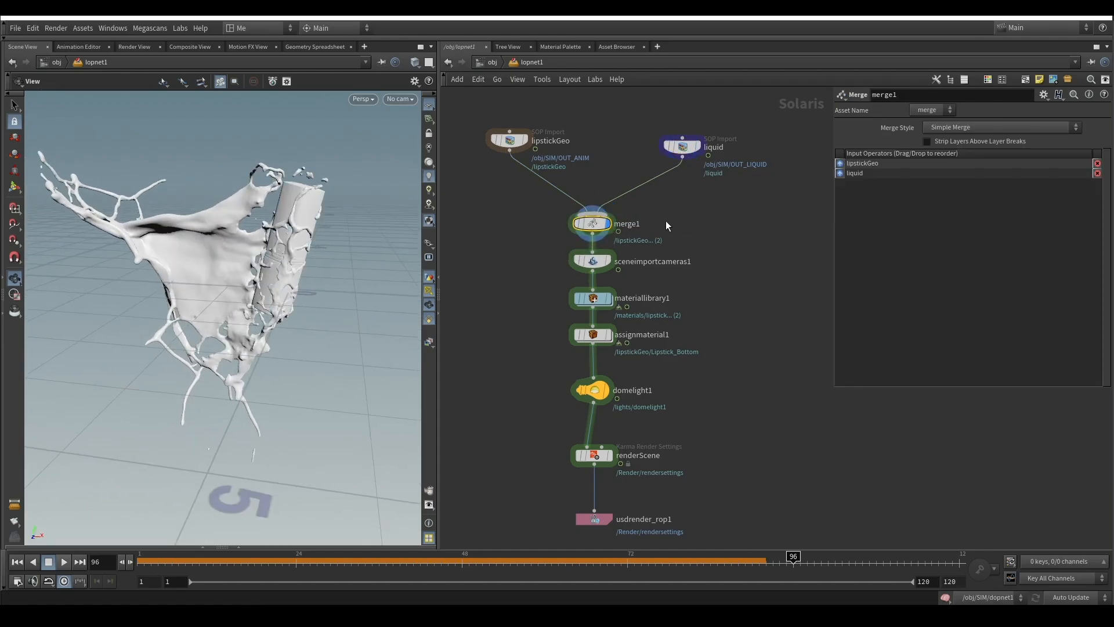
Display sceneimportcameras1 and look through the imported /cam1 camera in the viewport
{"action": "middle_click_drag", "start_coordinate": [666, 220], "coordinate": [673, 193]}
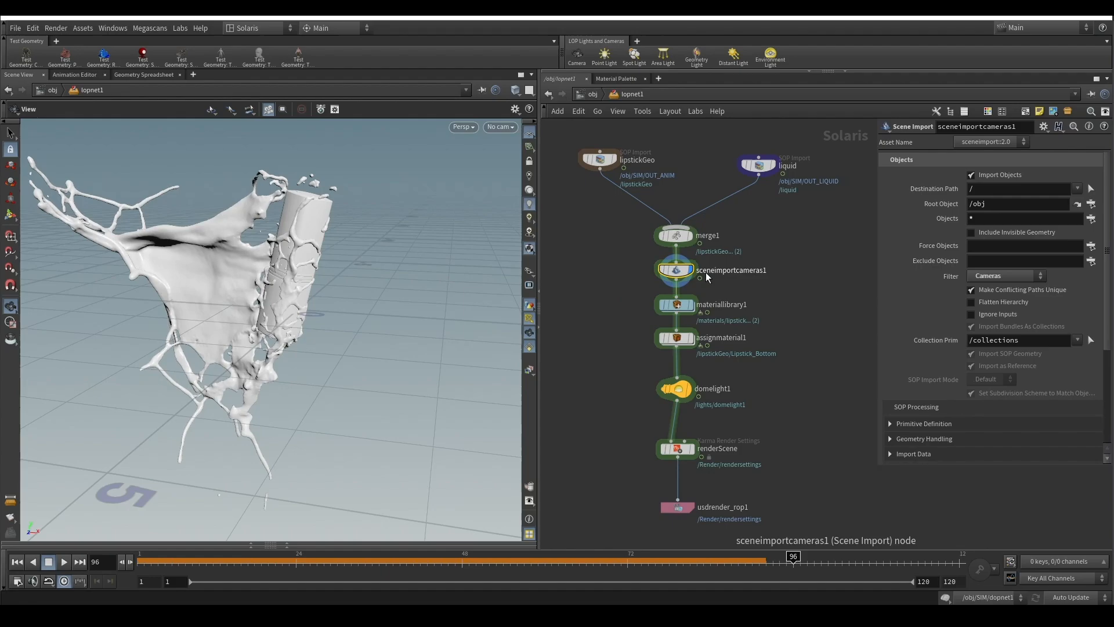
{"action": "left_click", "coordinate": [500, 126]}
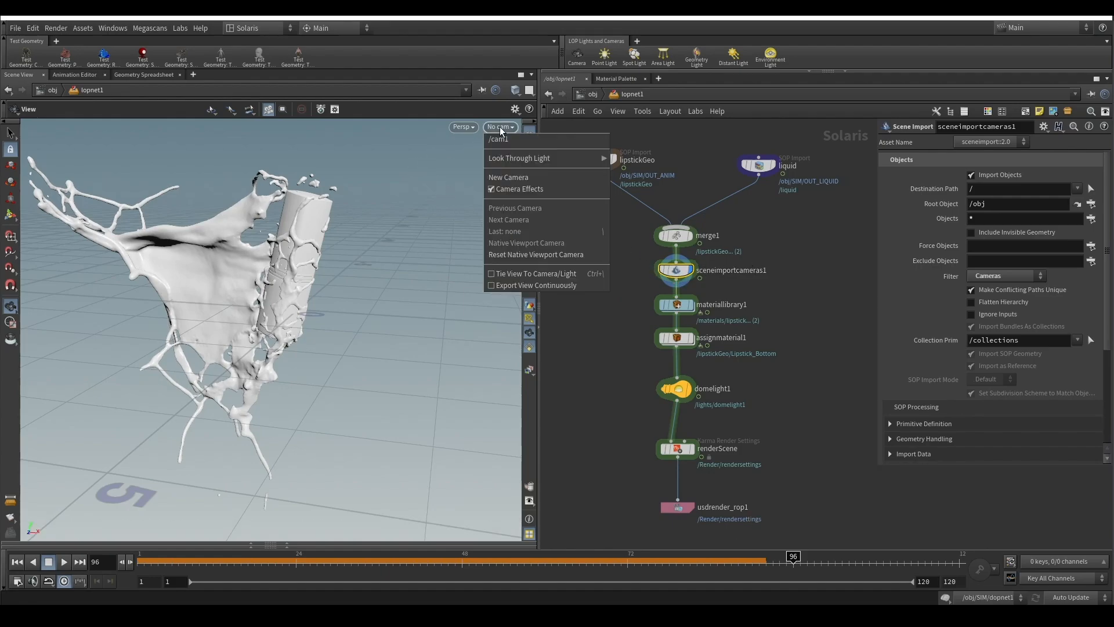
{"action": "left_click", "coordinate": [560, 139]}
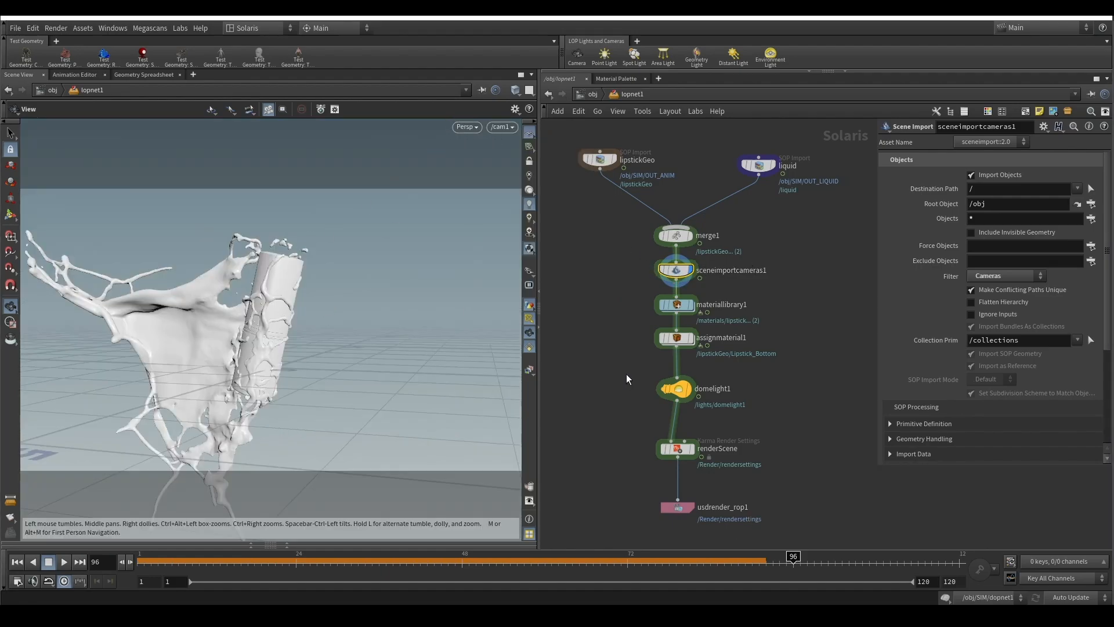
Open materiallibrary1 and review the surface and texture settings of the lipstick Principled Shader
{"action": "double_click", "coordinate": [677, 304]}
{"action": "left_click_drag", "start_coordinate": [684, 131], "coordinate": [581, 335]}
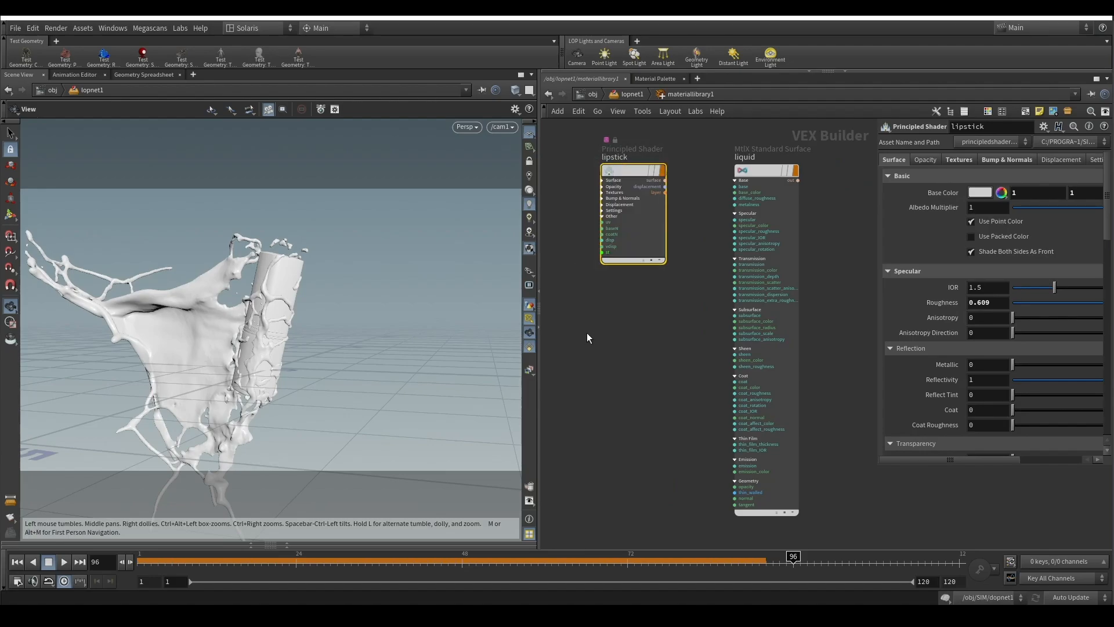
{"action": "left_click", "coordinate": [965, 158]}
{"action": "scroll", "coordinate": [919, 320], "scroll_direction": "down", "scroll_amount": 1}
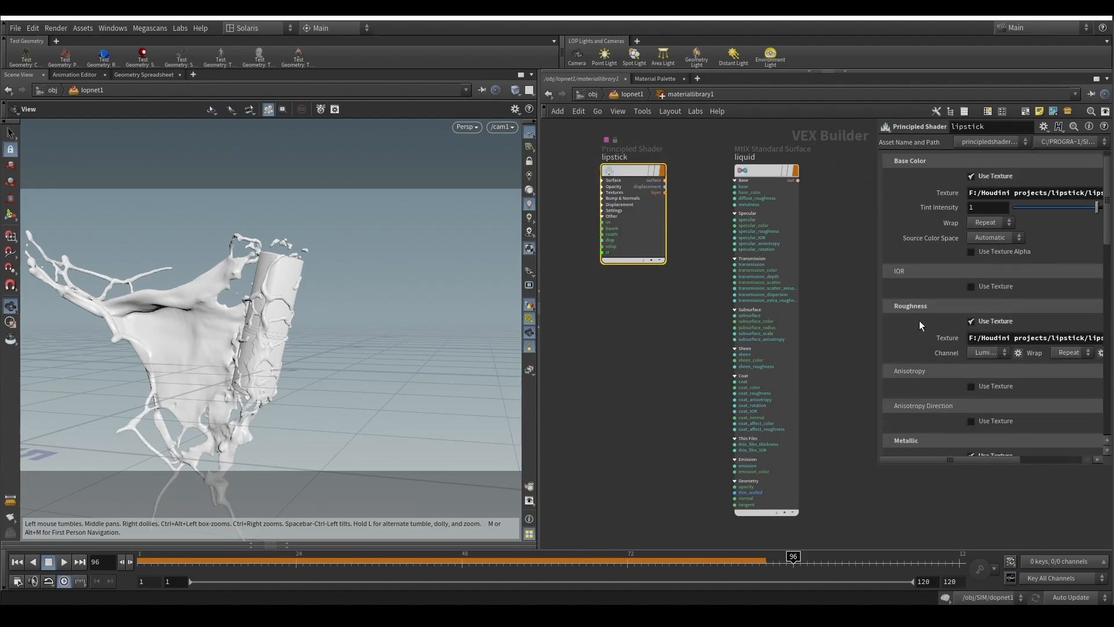
{"action": "left_click", "coordinate": [896, 159]}
{"action": "left_click_drag", "start_coordinate": [683, 135], "coordinate": [585, 277]}
Select the liquid MtlX Standard Surface shader and review its base, specular and transmission settings
{"action": "left_click_drag", "start_coordinate": [706, 160], "coordinate": [810, 201]}
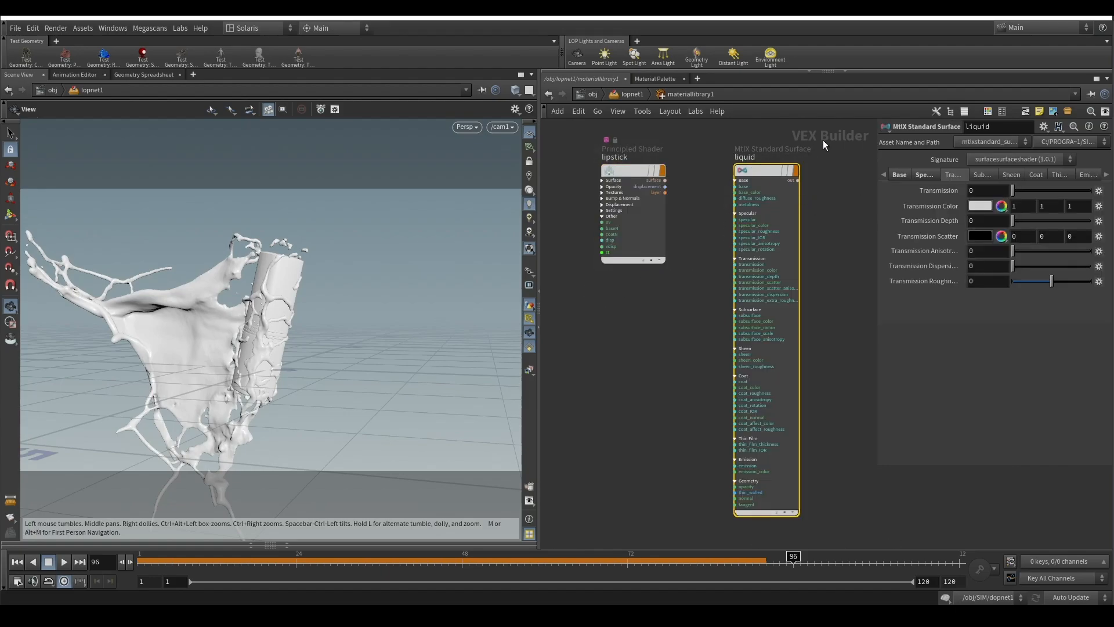
{"action": "left_click", "coordinate": [894, 175]}
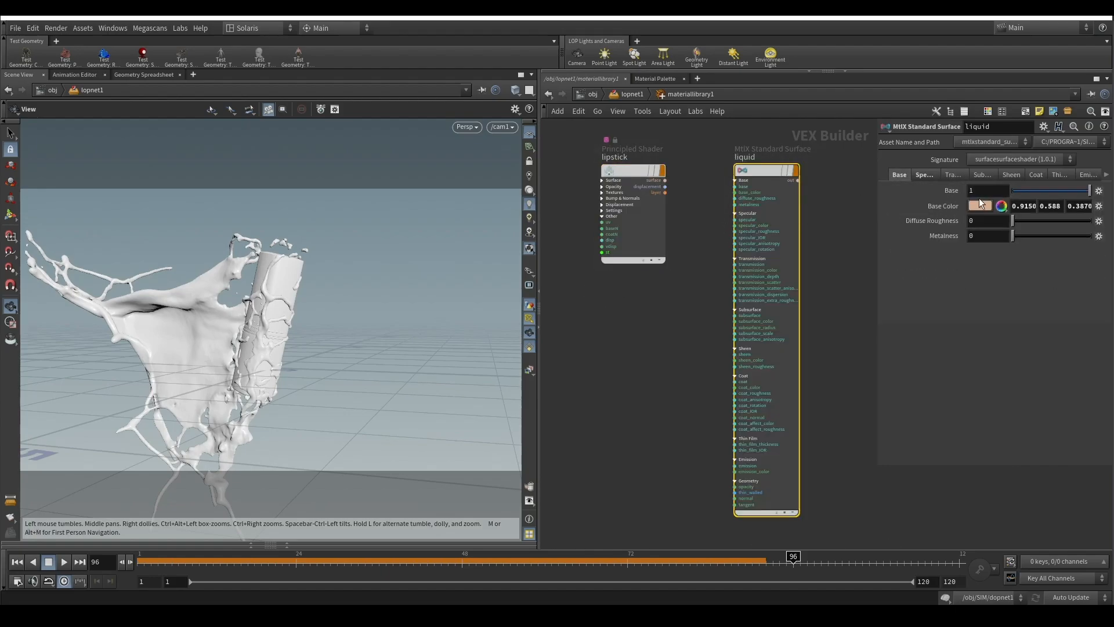
{"action": "left_click", "coordinate": [950, 176]}
{"action": "left_click", "coordinate": [926, 176]}
{"action": "left_click", "coordinate": [892, 176]}
{"action": "left_click_drag", "start_coordinate": [858, 148], "coordinate": [791, 221]}
Return to lopnet1, display assignmaterial1 to review both material assignments, and scrub the timeline to frame 65
{"action": "left_click", "coordinate": [611, 99]}
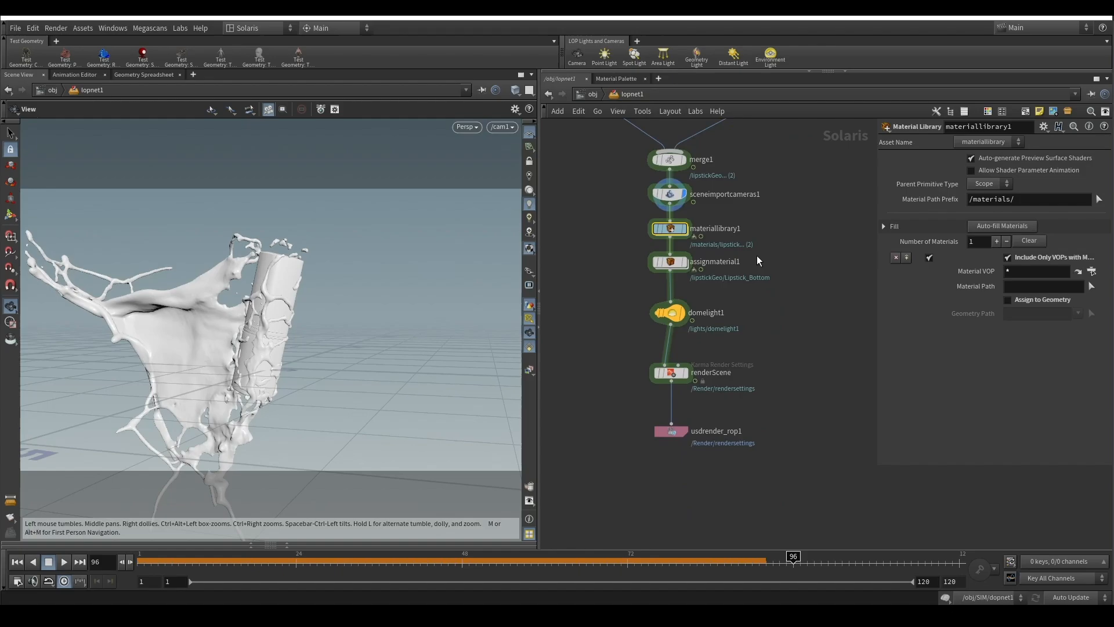
{"action": "left_click", "coordinate": [688, 265]}
{"action": "left_click", "coordinate": [686, 263]}
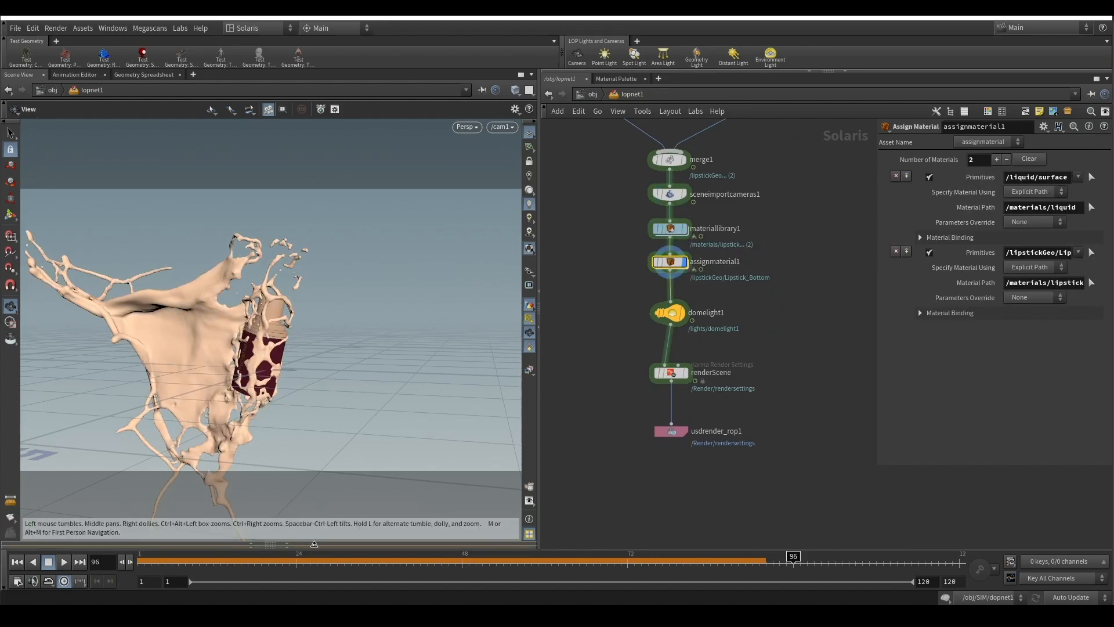
{"action": "left_click_drag", "start_coordinate": [233, 557], "coordinate": [579, 560]}
{"action": "middle_click_drag", "start_coordinate": [757, 126], "coordinate": [773, 263]}
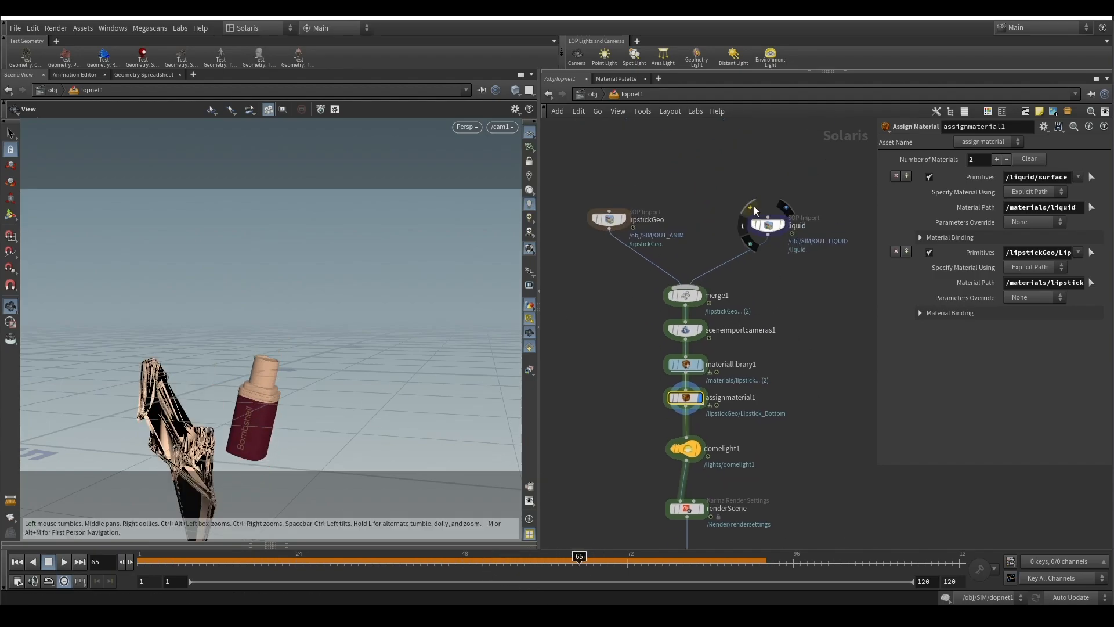
Refresh the liquid and lipstickGeo imports by bypassing and re-enabling them, move to frame 74, and refresh liquid again
{"action": "left_click", "coordinate": [749, 208]}
{"action": "left_click", "coordinate": [749, 208]}
{"action": "left_click", "coordinate": [591, 203]}
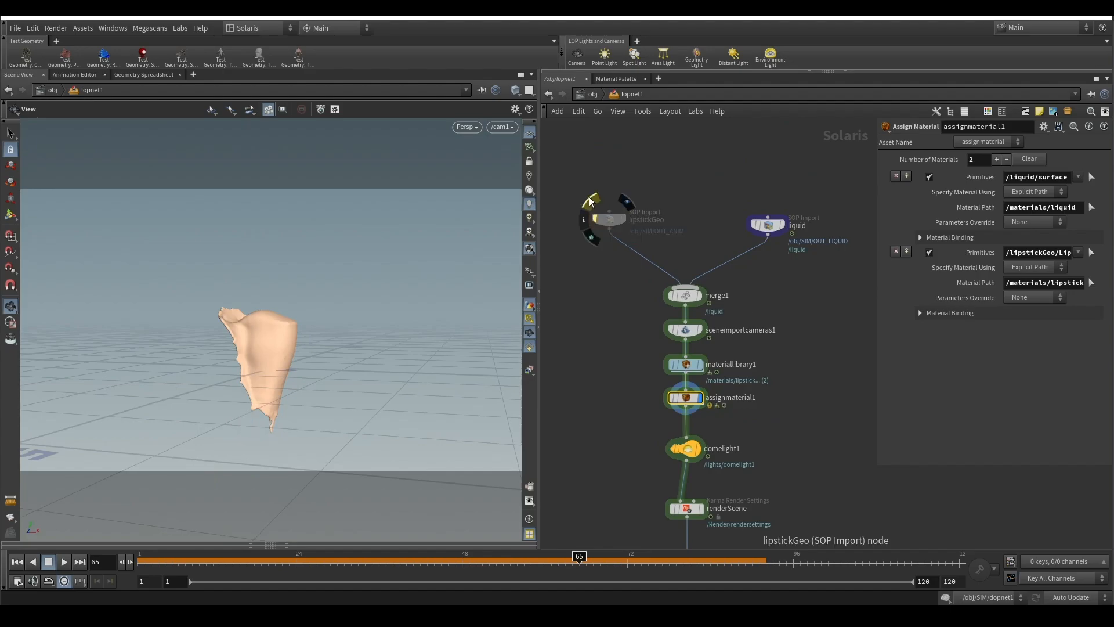
{"action": "left_click", "coordinate": [590, 203]}
{"action": "left_click", "coordinate": [641, 564]}
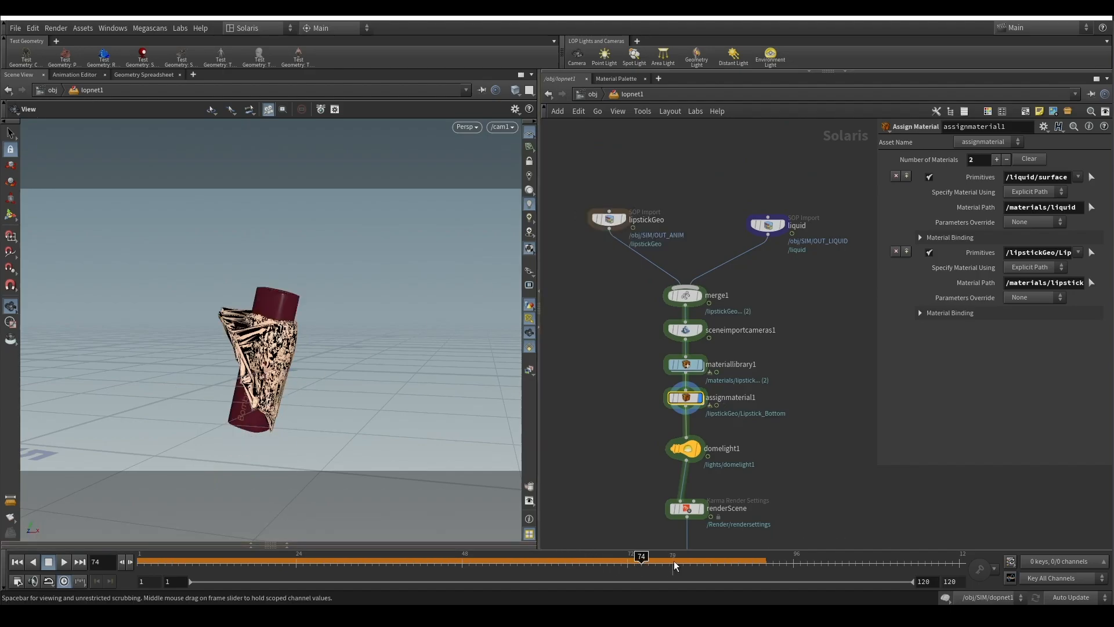
{"action": "left_click", "coordinate": [751, 210]}
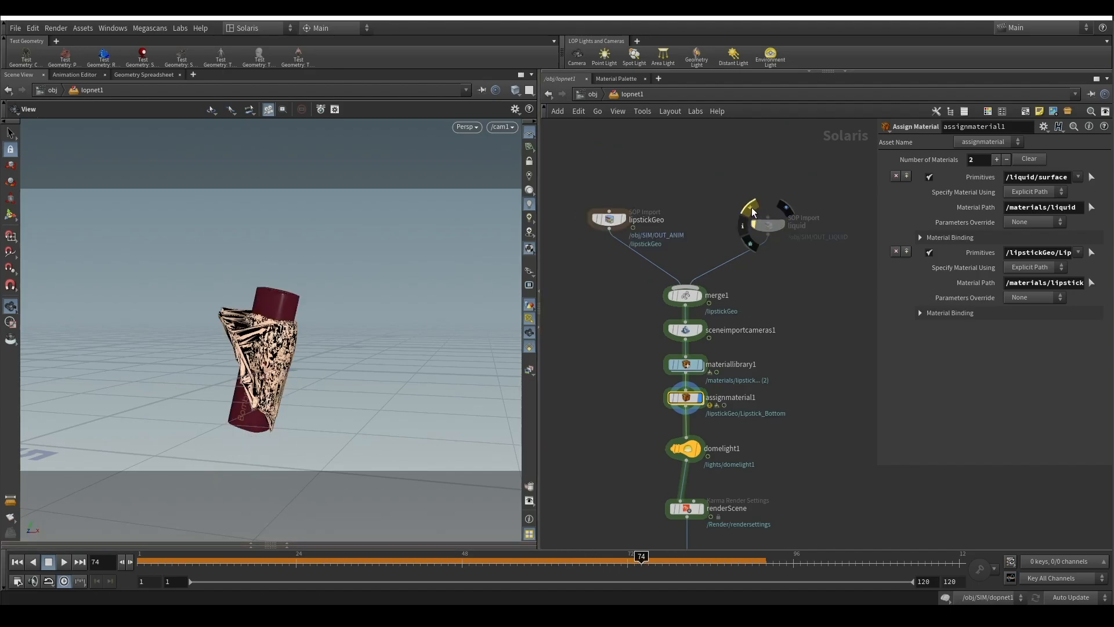
{"action": "left_click", "coordinate": [751, 209]}
Display domelight1 in the Solaris network and review its intensity and environment texture settings
{"action": "middle_click_drag", "start_coordinate": [721, 444], "coordinate": [698, 324]}
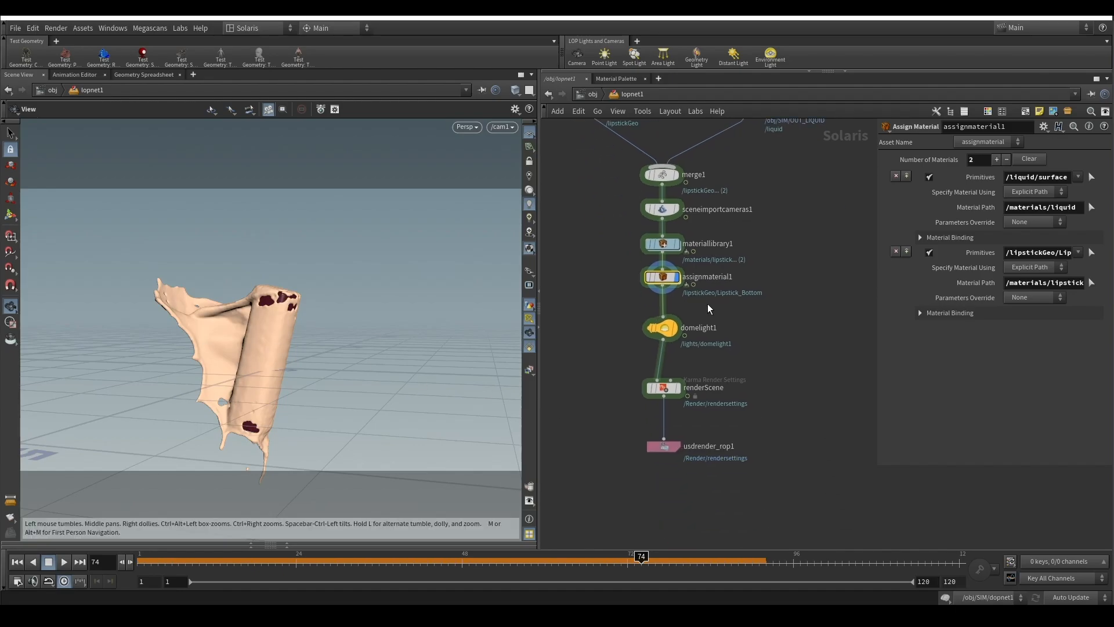
{"action": "left_click", "coordinate": [661, 327]}
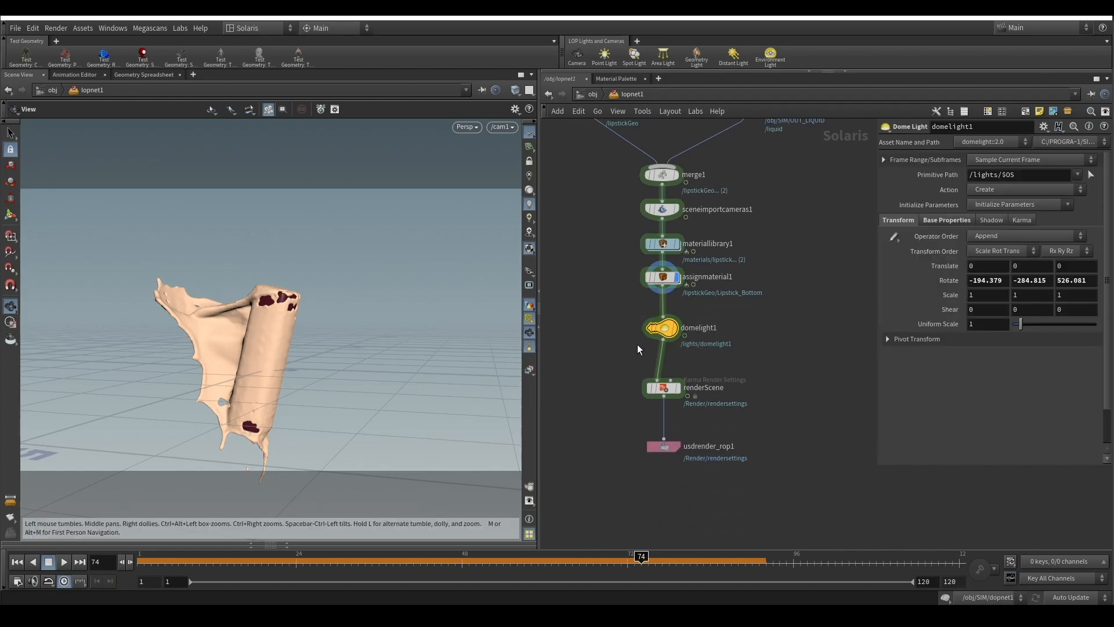
{"action": "left_click", "coordinate": [677, 329]}
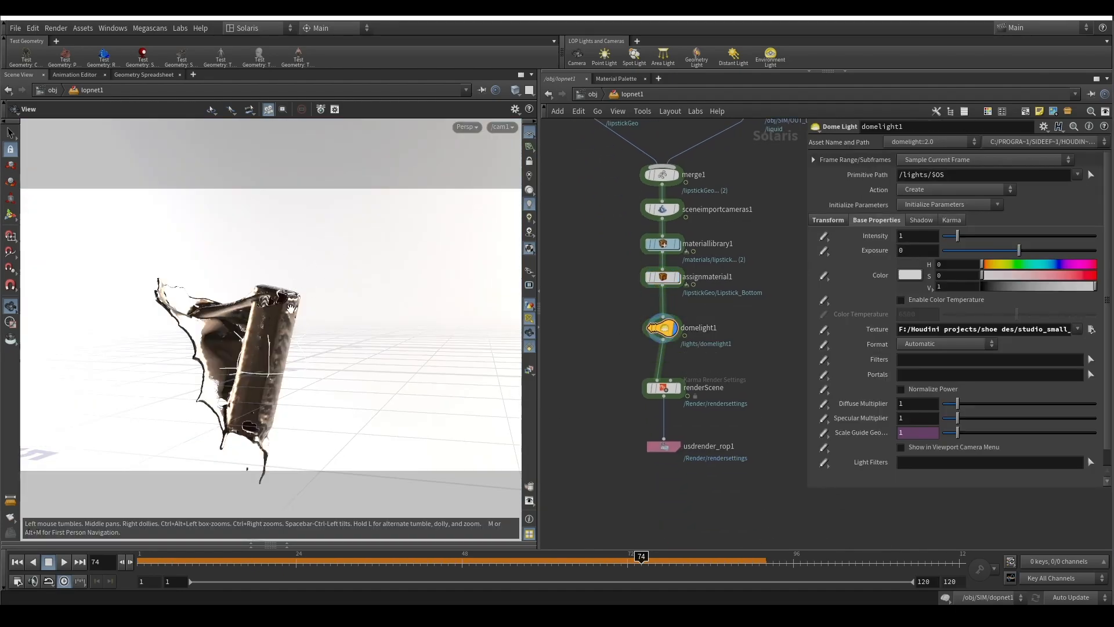
Inspect the dome-lit scene from farther away, then return the viewport to the /cam1 camera
{"action": "scroll", "coordinate": [291, 309], "scroll_direction": "down", "scroll_amount": 10}
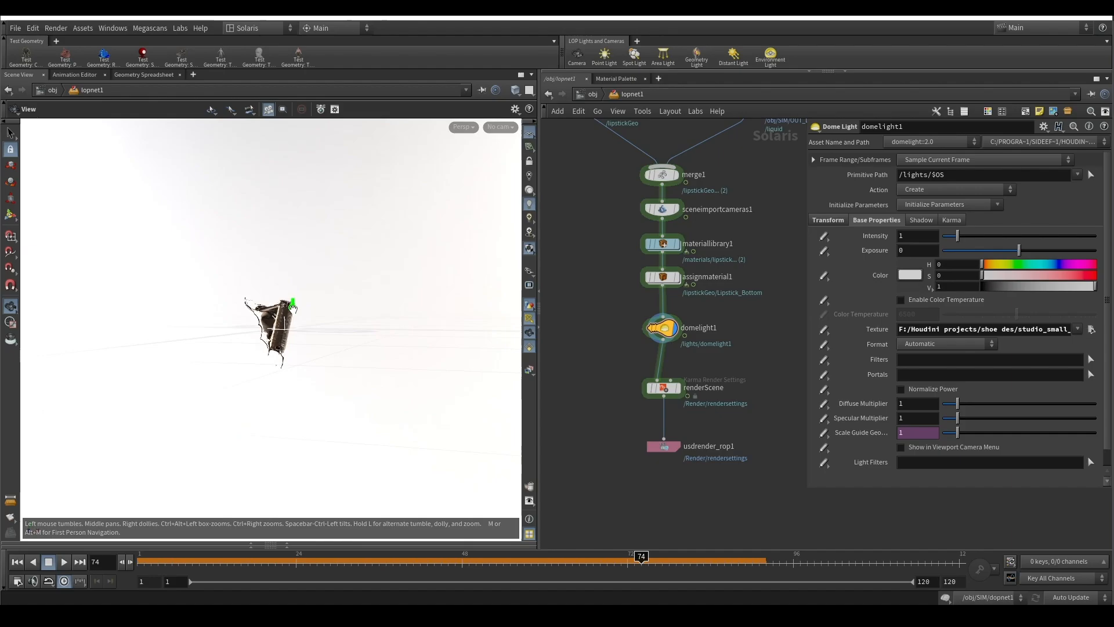
{"action": "left_click_drag", "start_coordinate": [290, 309], "coordinate": [452, 142]}
{"action": "left_click", "coordinate": [500, 127]}
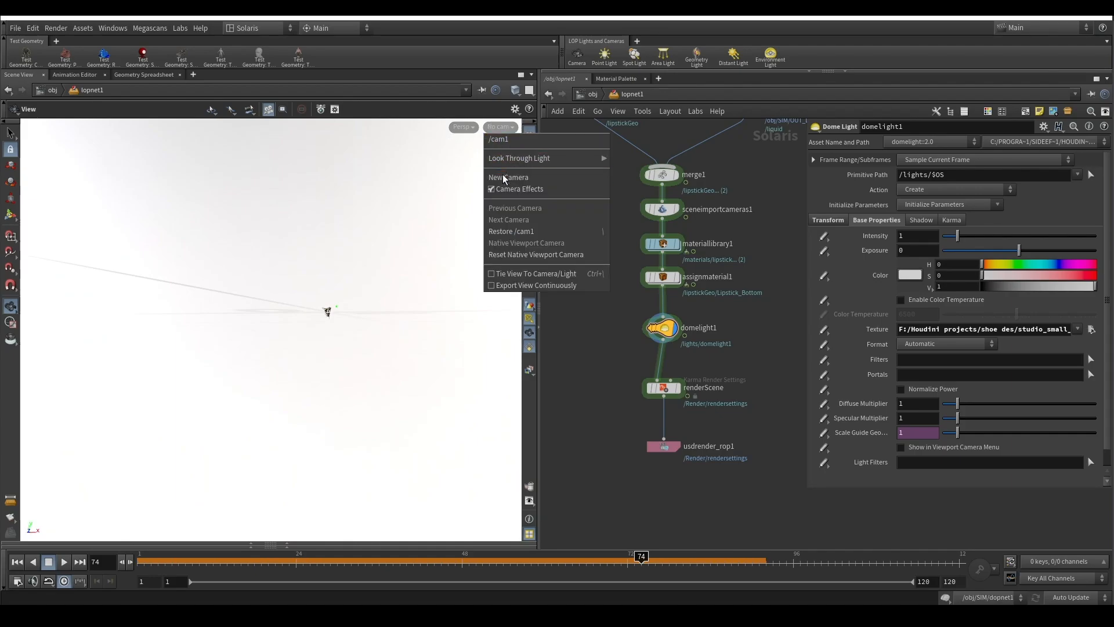
{"action": "left_click", "coordinate": [506, 141]}
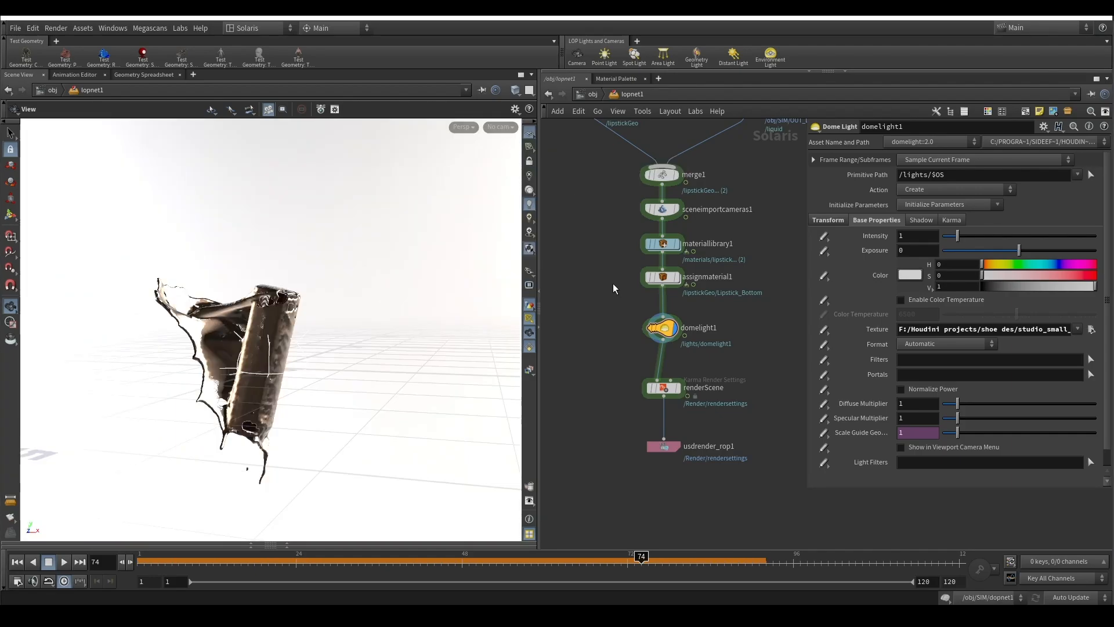
Review renderScene's Karma settings: camera, primary samples, and the advanced buckets and caching options
{"action": "left_click_drag", "start_coordinate": [616, 363], "coordinate": [739, 399]}
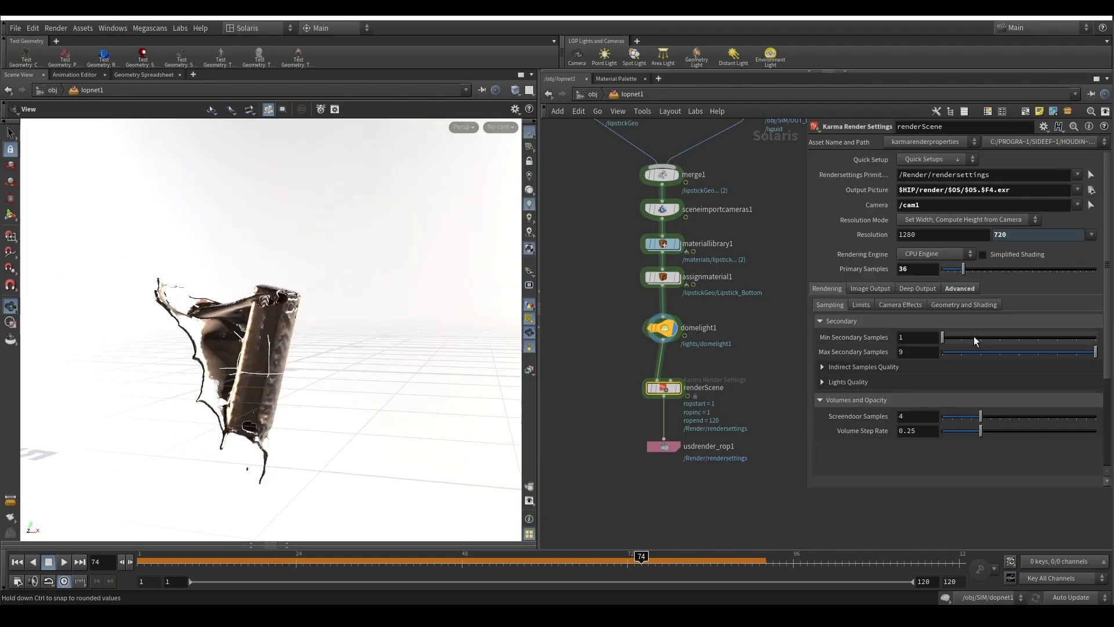
{"action": "left_click_drag", "start_coordinate": [927, 206], "coordinate": [819, 212]}
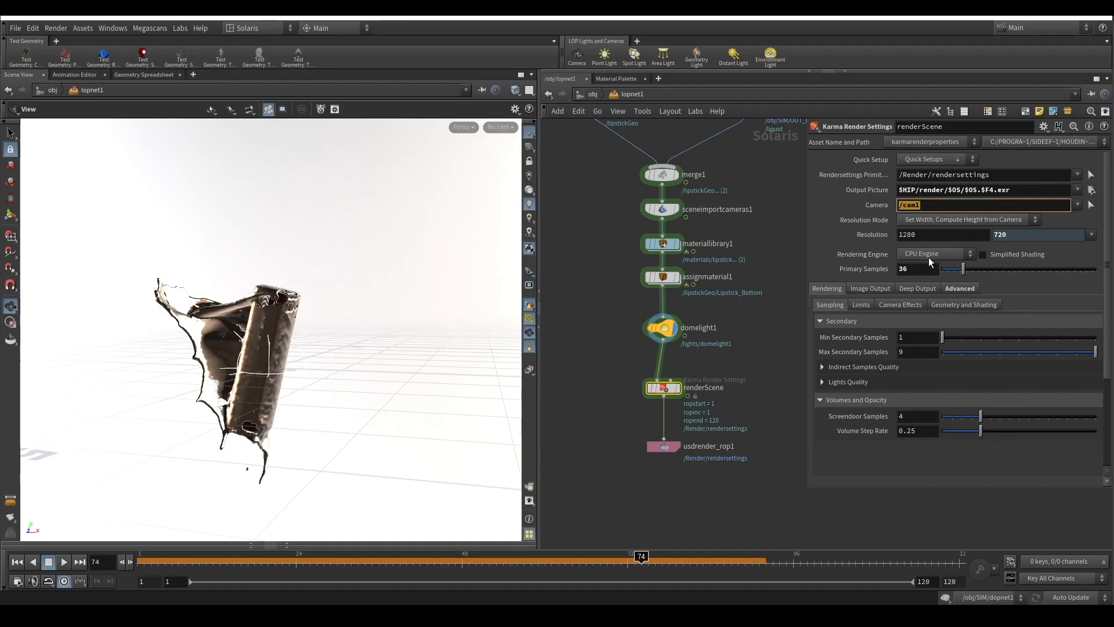
{"action": "left_click_drag", "start_coordinate": [921, 269], "coordinate": [879, 274]}
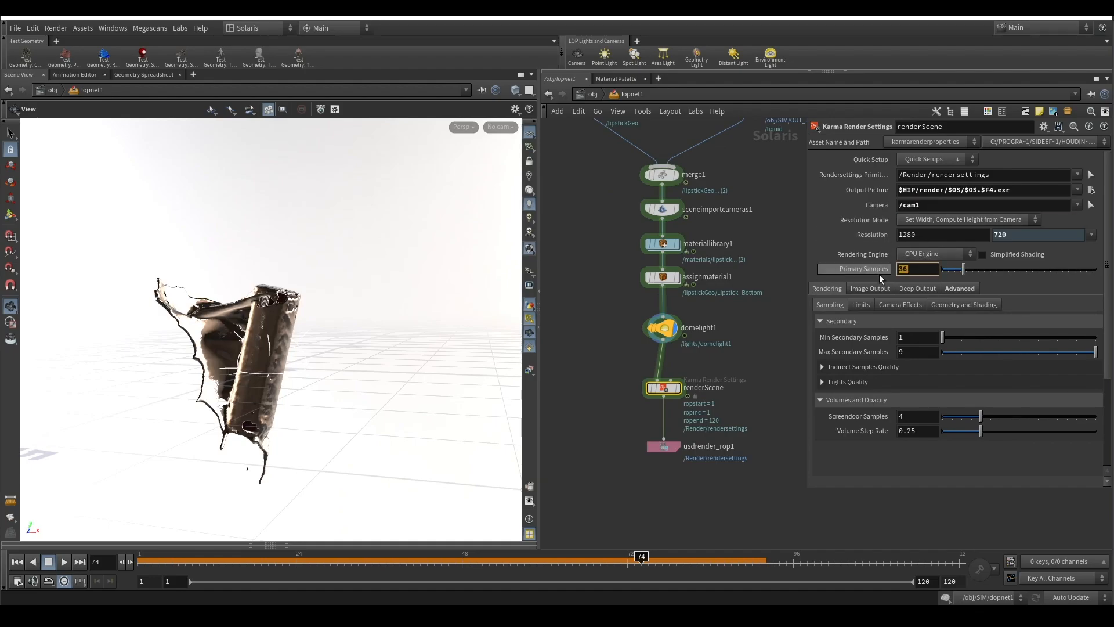
{"action": "left_click", "coordinate": [921, 272]}
{"action": "left_click", "coordinate": [959, 291]}
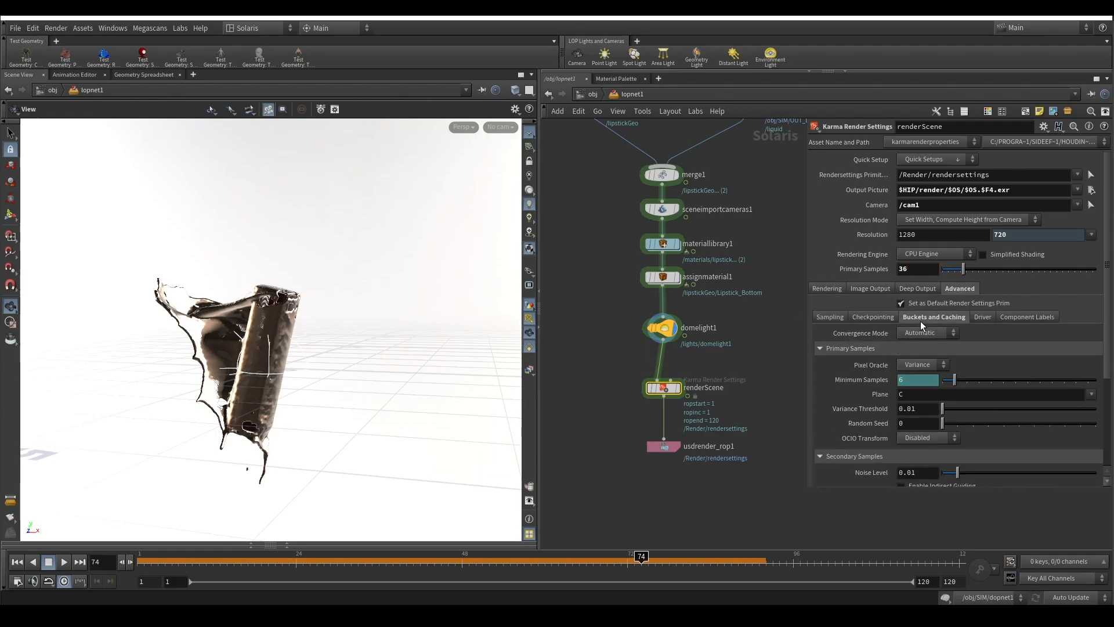
{"action": "left_click", "coordinate": [922, 318]}
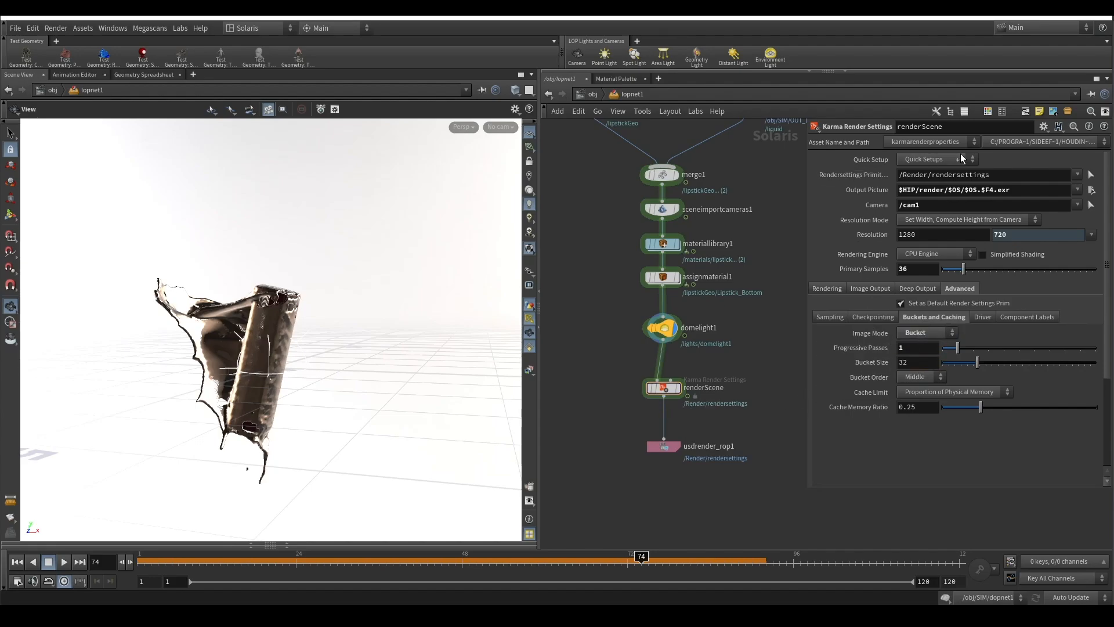
Select usdrender_rop1 and review its valid frame range options, keeping Render Specific Frame Range
{"action": "left_click_drag", "start_coordinate": [753, 416], "coordinate": [599, 478]}
{"action": "left_click", "coordinate": [934, 173]}
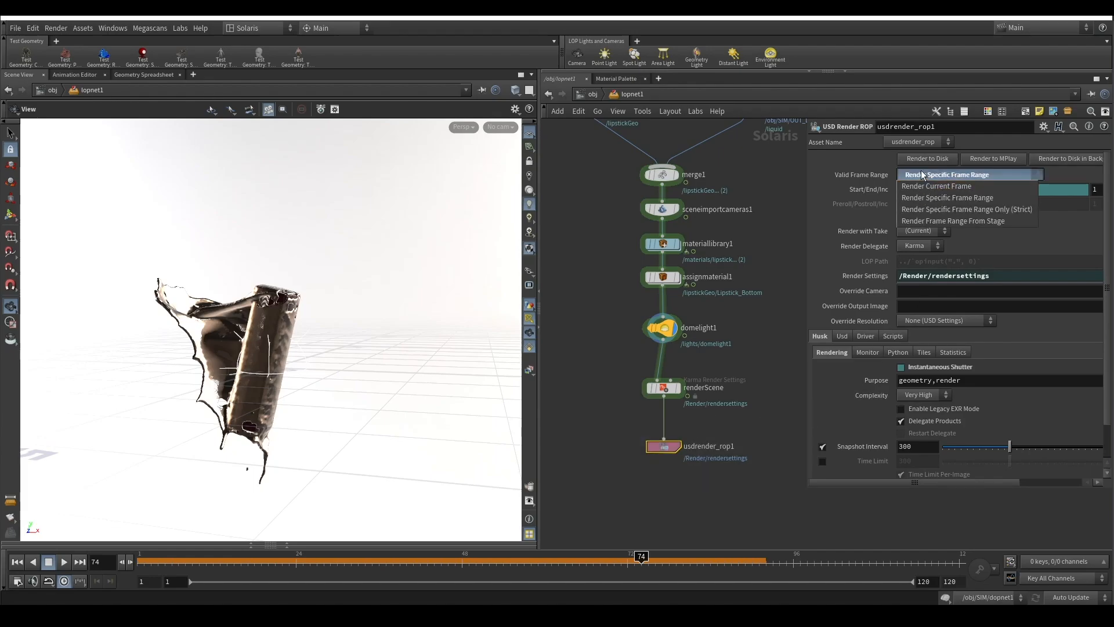
{"action": "left_click", "coordinate": [776, 192]}
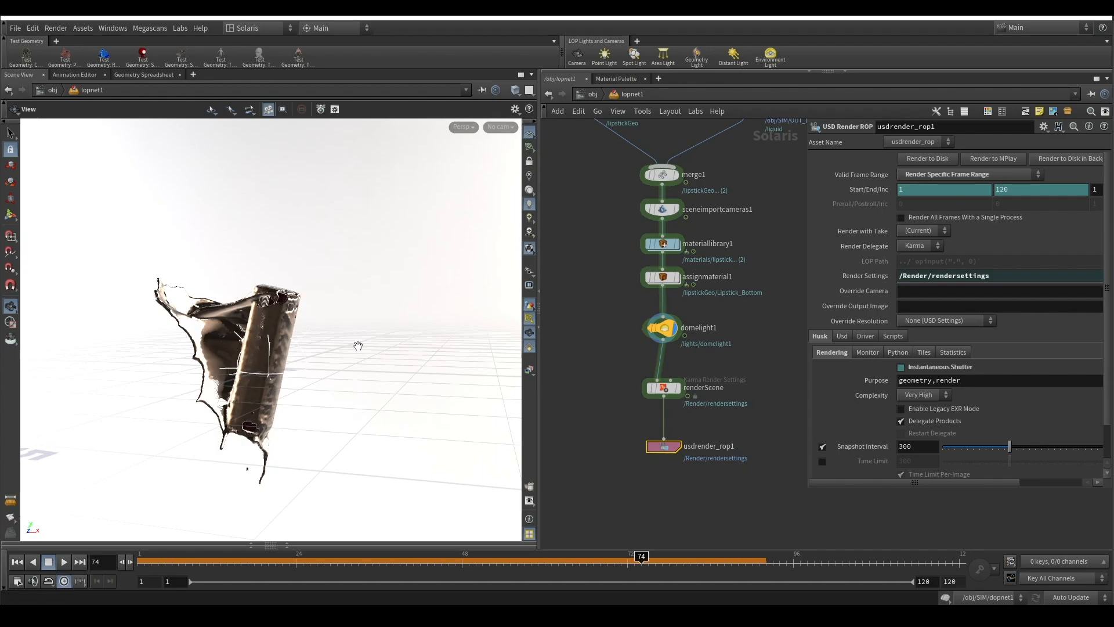
Return to the obj level and look over the SIM, lopnet1, Model and cam1 nodes together
{"action": "key", "text": "u"}
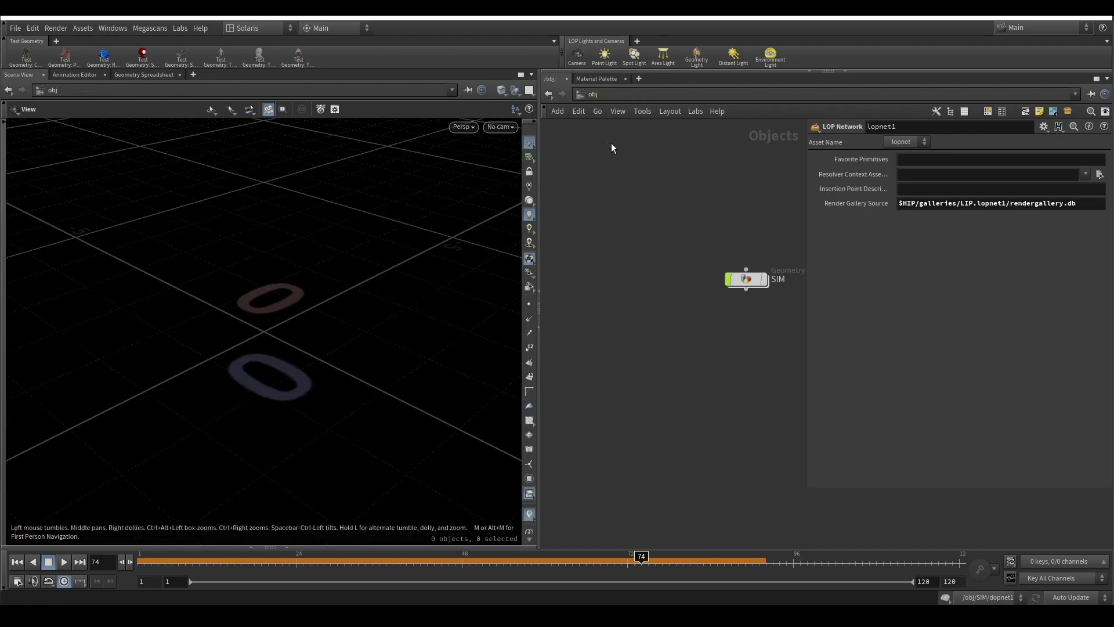
{"action": "key", "text": "h"}
{"action": "left_click_drag", "start_coordinate": [578, 182], "coordinate": [720, 330]}
{"action": "left_click", "coordinate": [746, 312]}
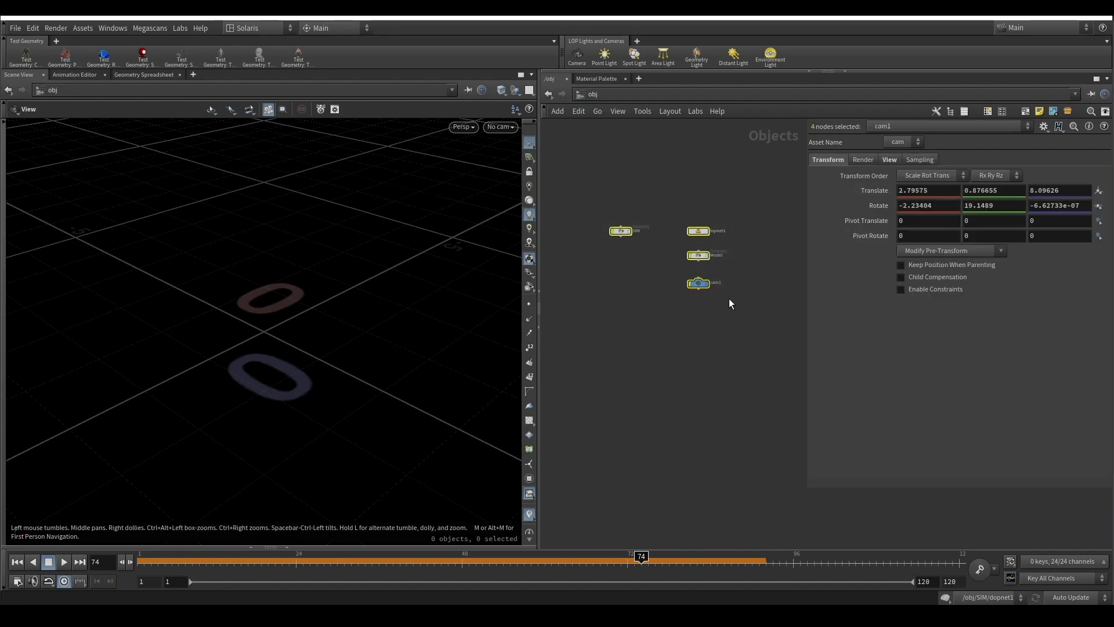
{"action": "scroll", "coordinate": [662, 232], "scroll_direction": "up", "scroll_amount": 3}
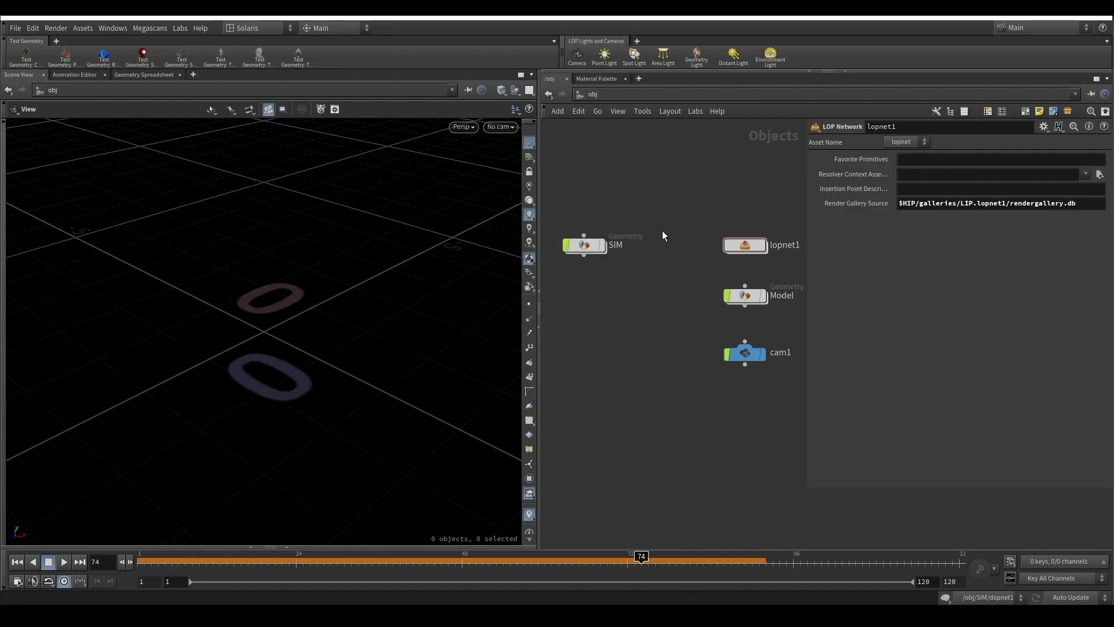